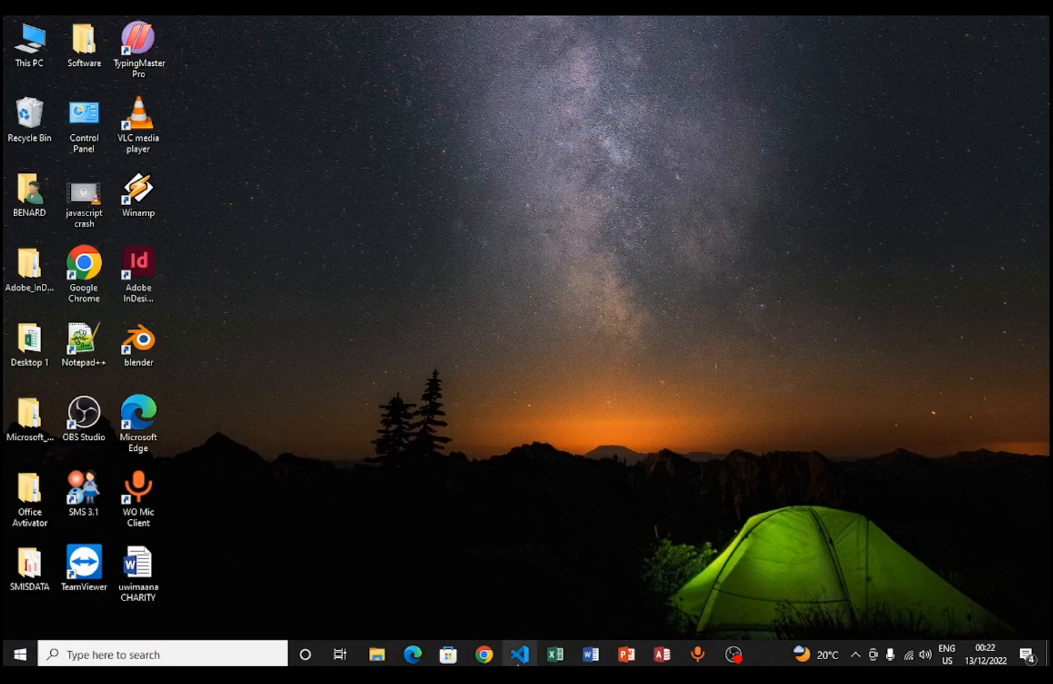
Search Windows for 'word' and launch Word 2013.
click(123, 653)
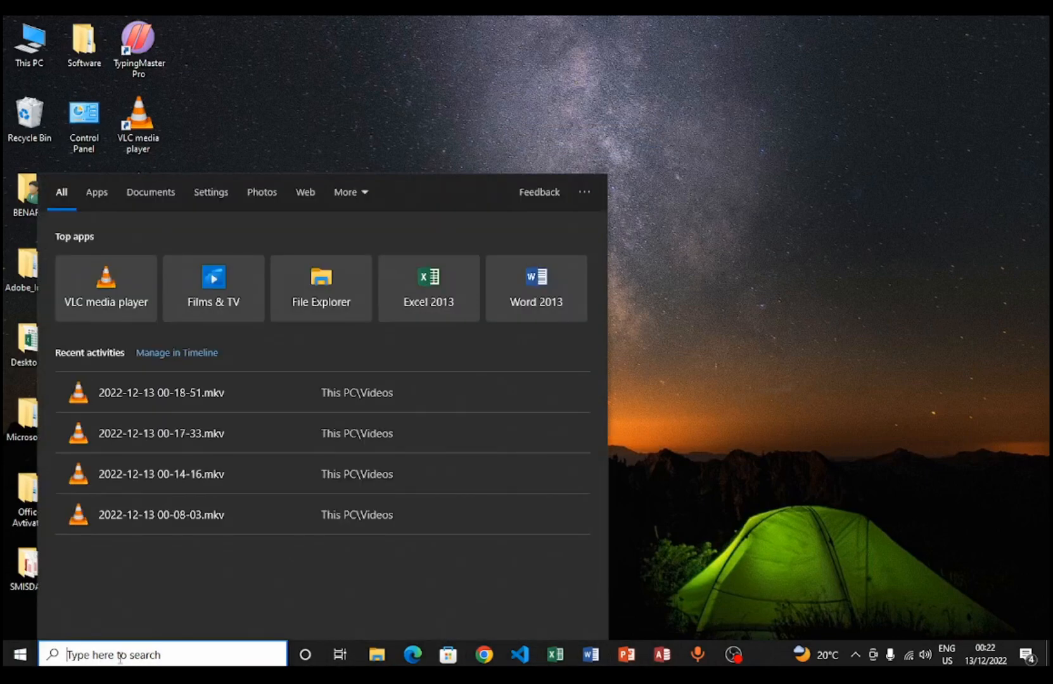
text(word)
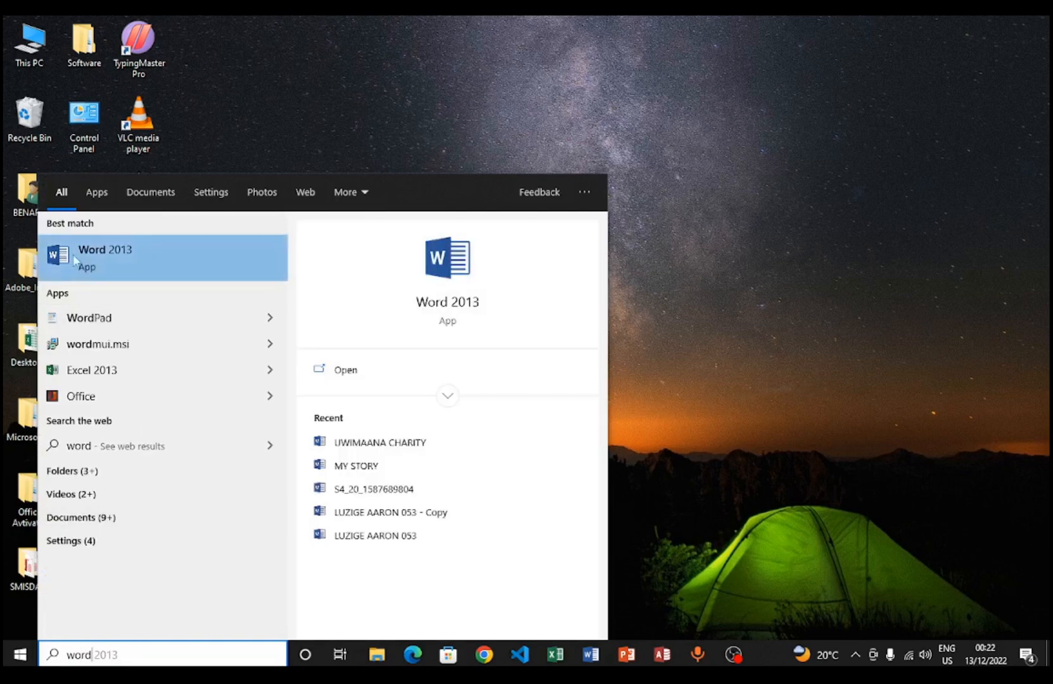
click(151, 257)
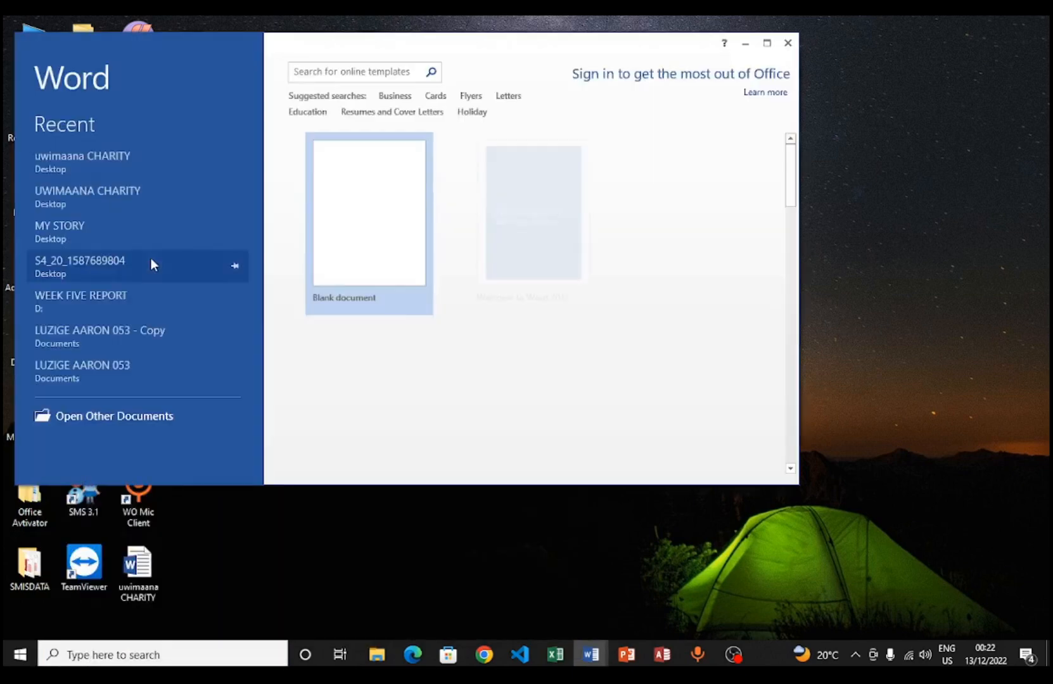
Maximize the Word start screen and pin MY STORY to the top of the Recent list.
click(767, 43)
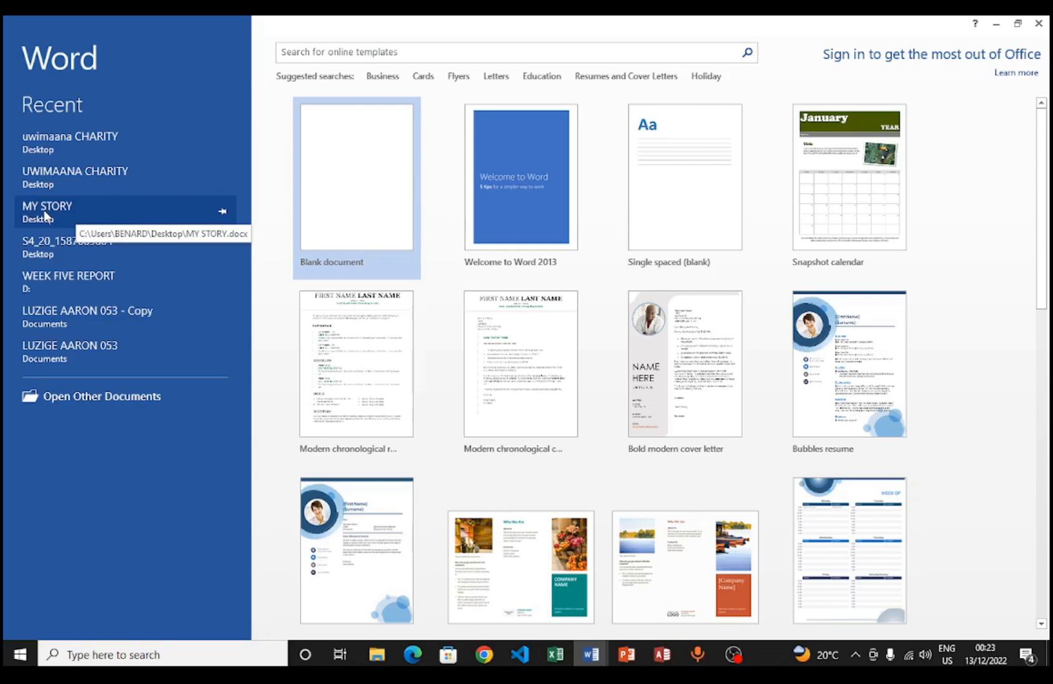
click(223, 212)
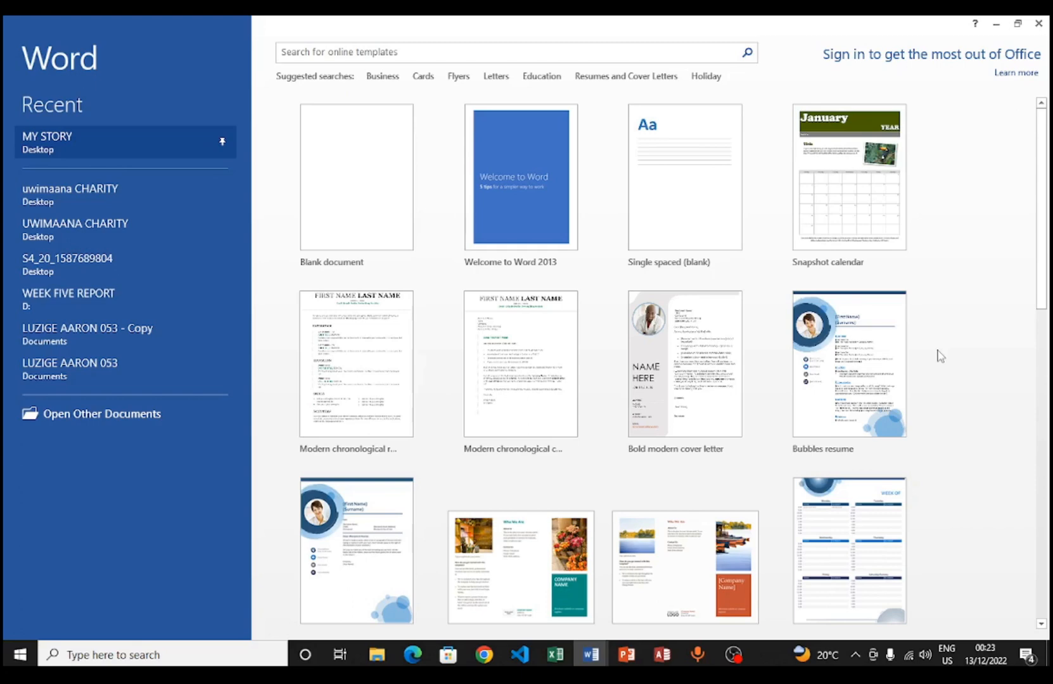
scroll(934, 355, down, 2)
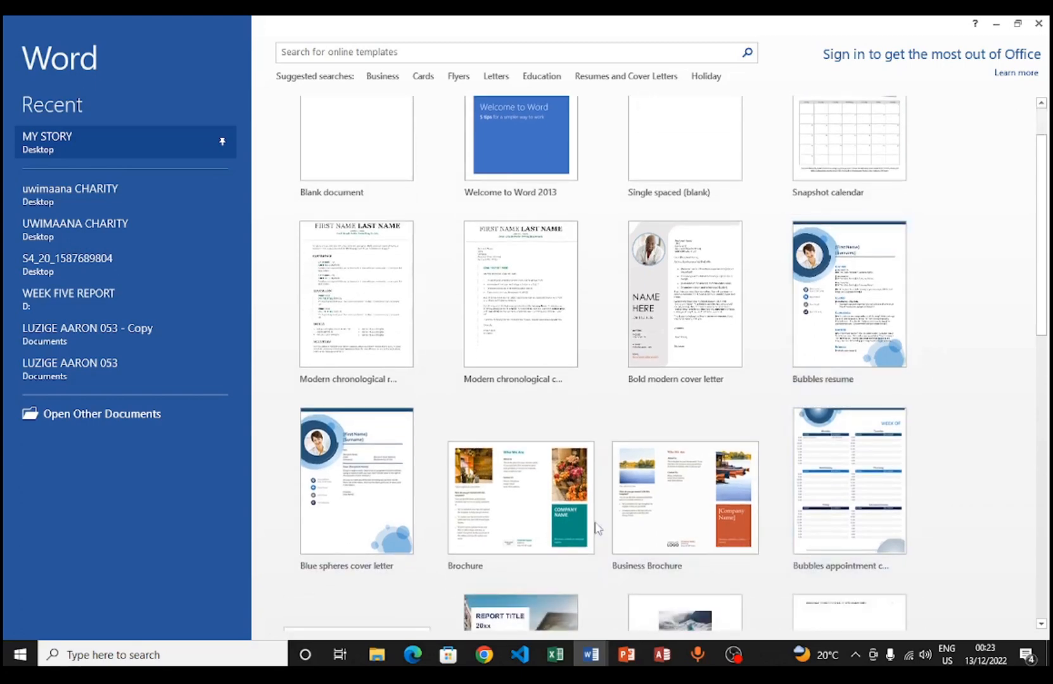
scroll(536, 532, down, 3)
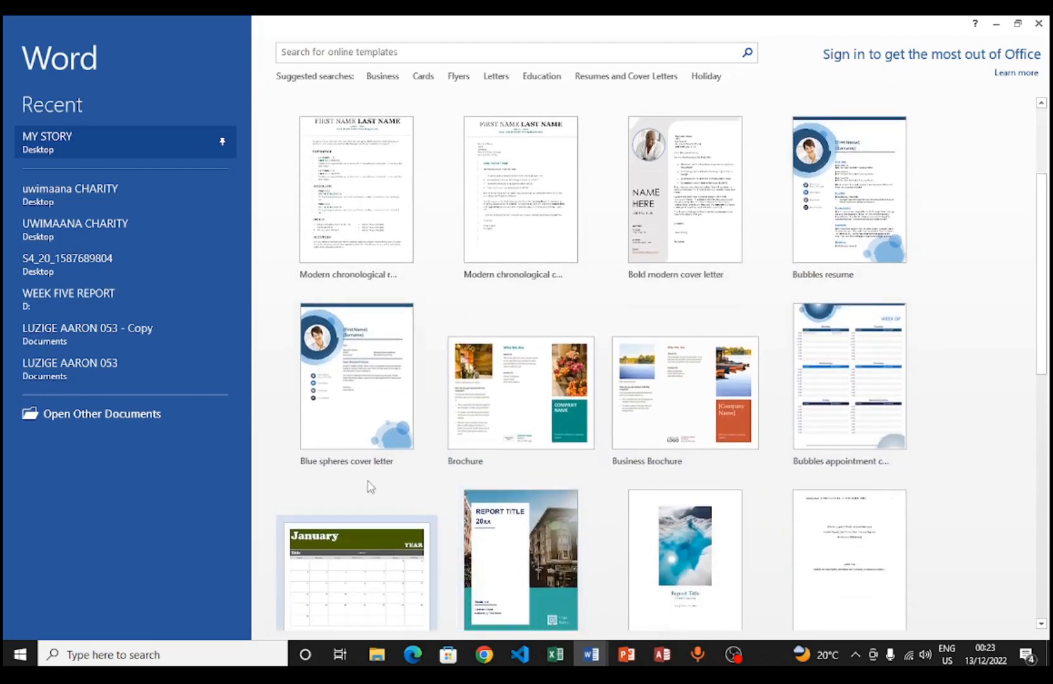
scroll(691, 324, up, 1)
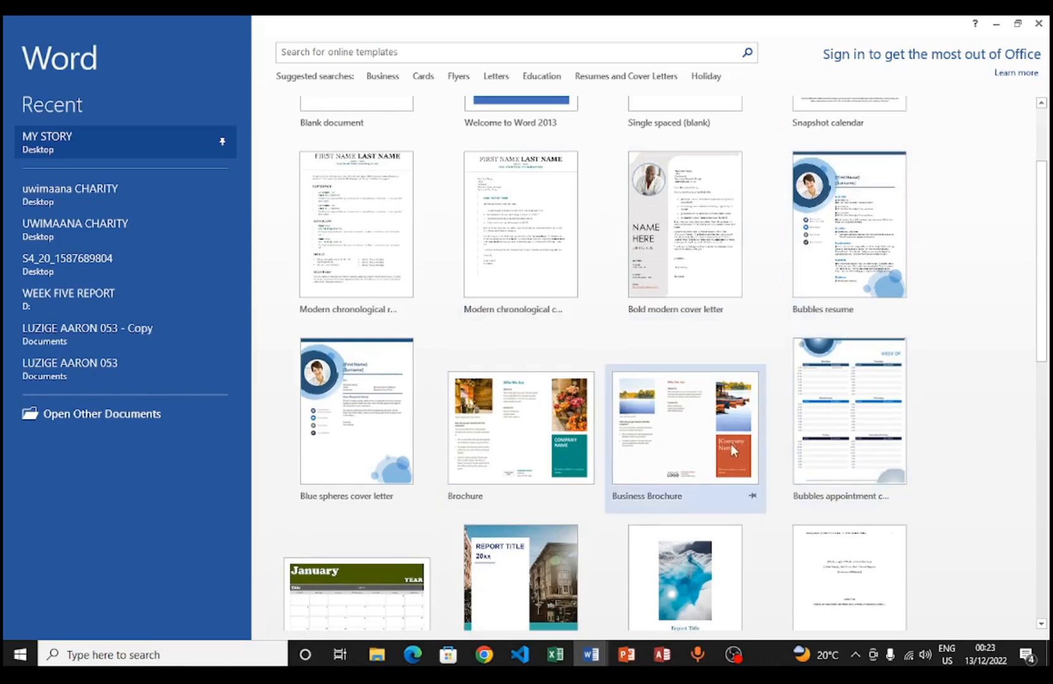
scroll(730, 447, down, 3)
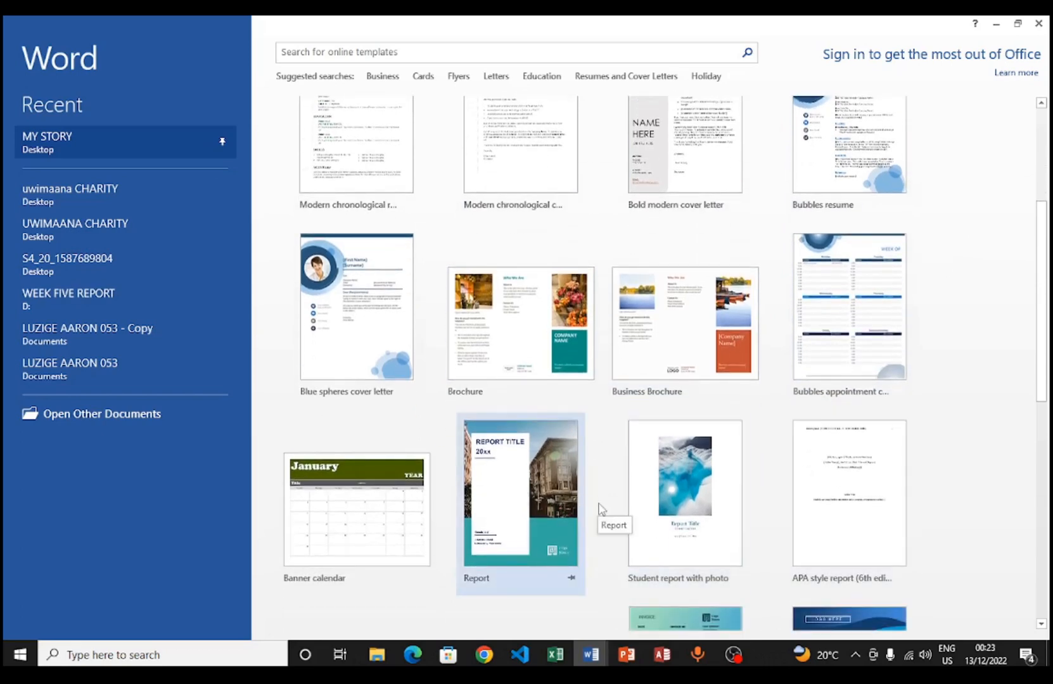
scroll(599, 507, down, 4)
scroll(602, 507, down, 4)
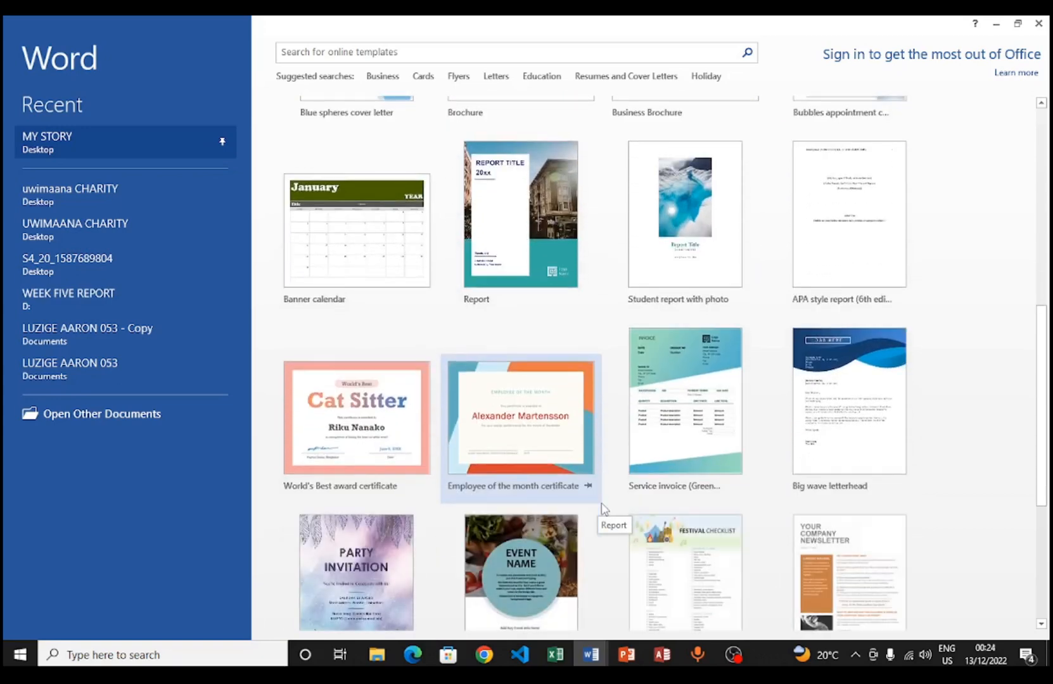
scroll(604, 507, down, 3)
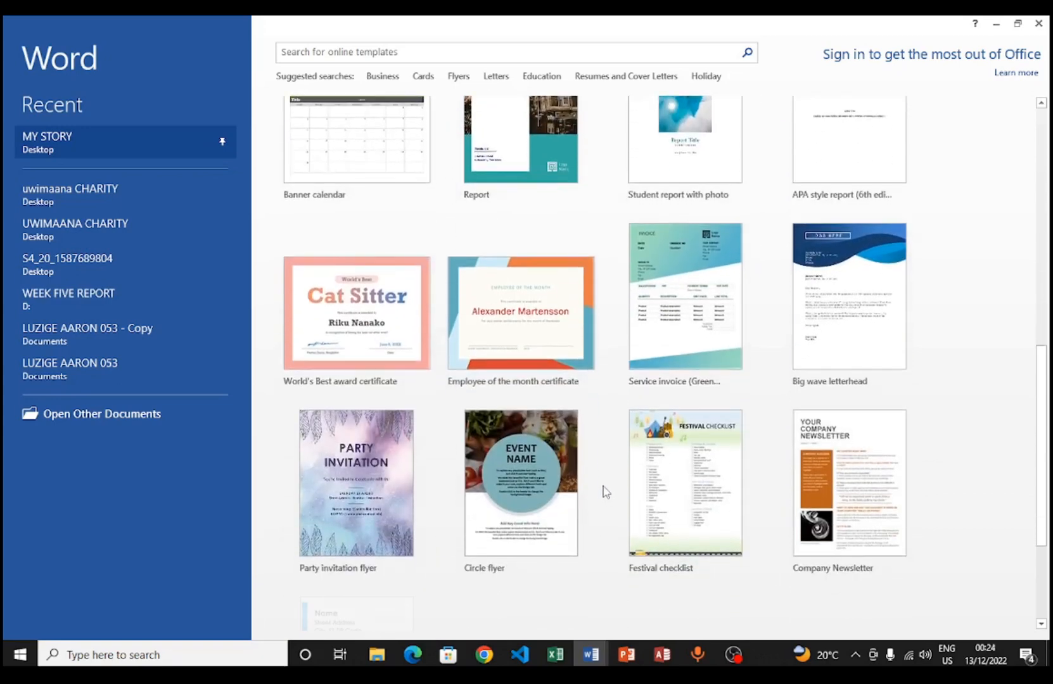
scroll(602, 483, down, 5)
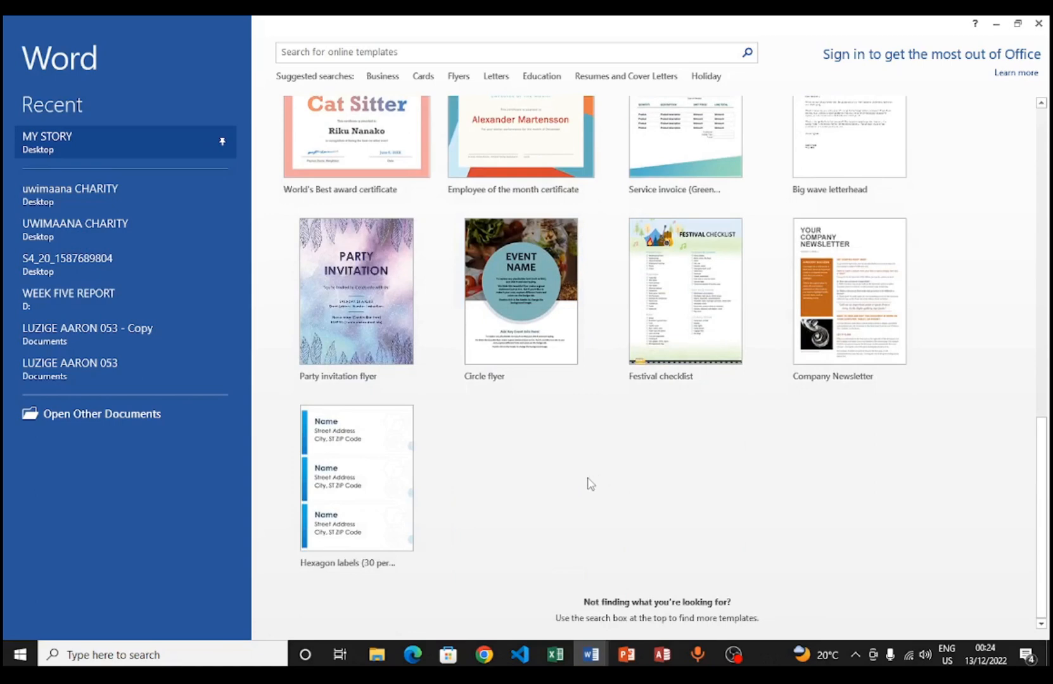
scroll(590, 483, up, 20)
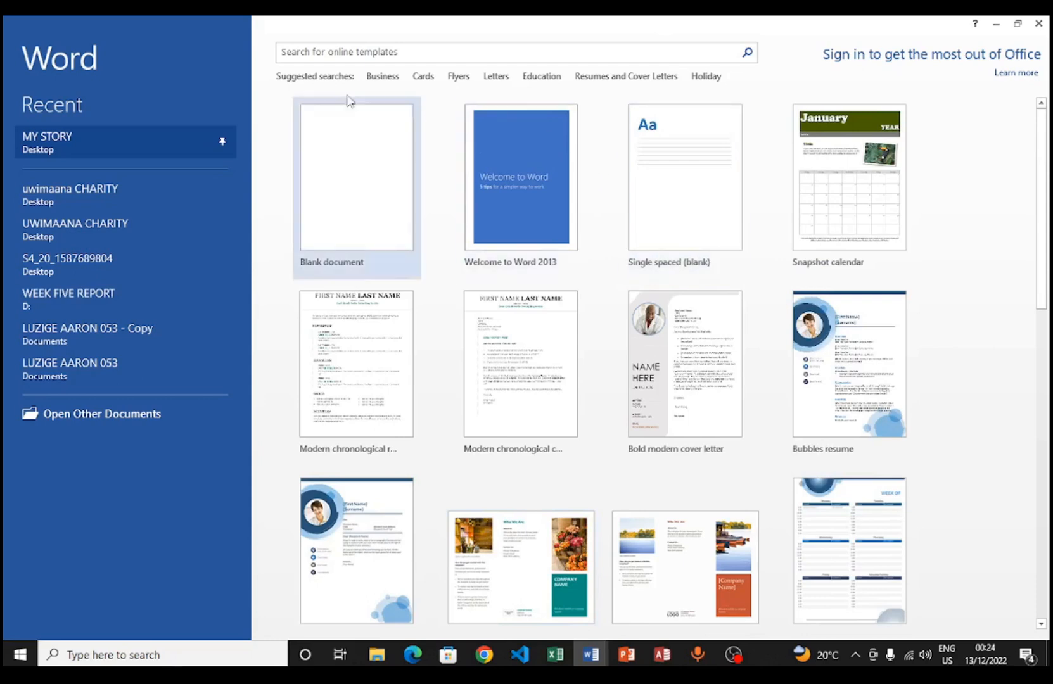
Create a new blank document (Document1) from the Word start screen.
click(316, 53)
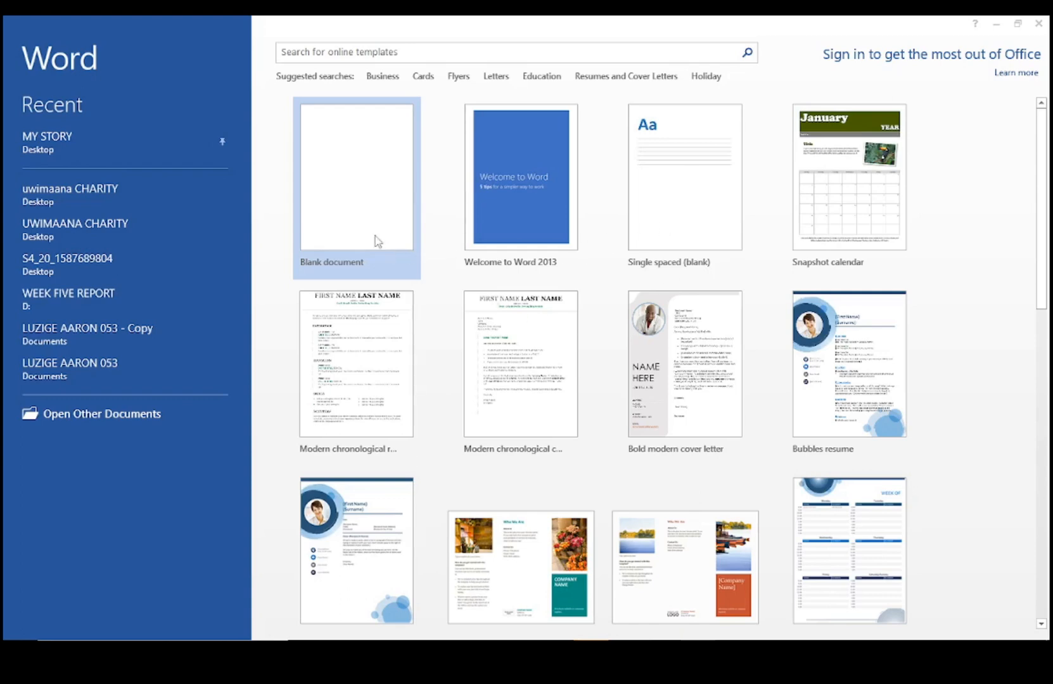
click(346, 215)
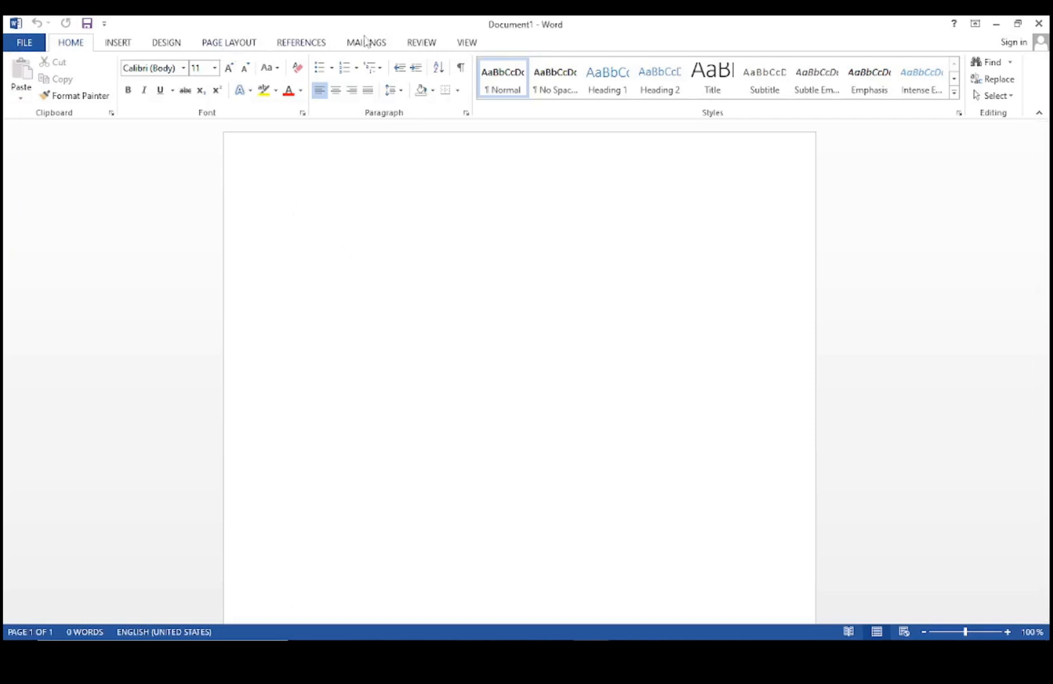
click(112, 43)
click(164, 44)
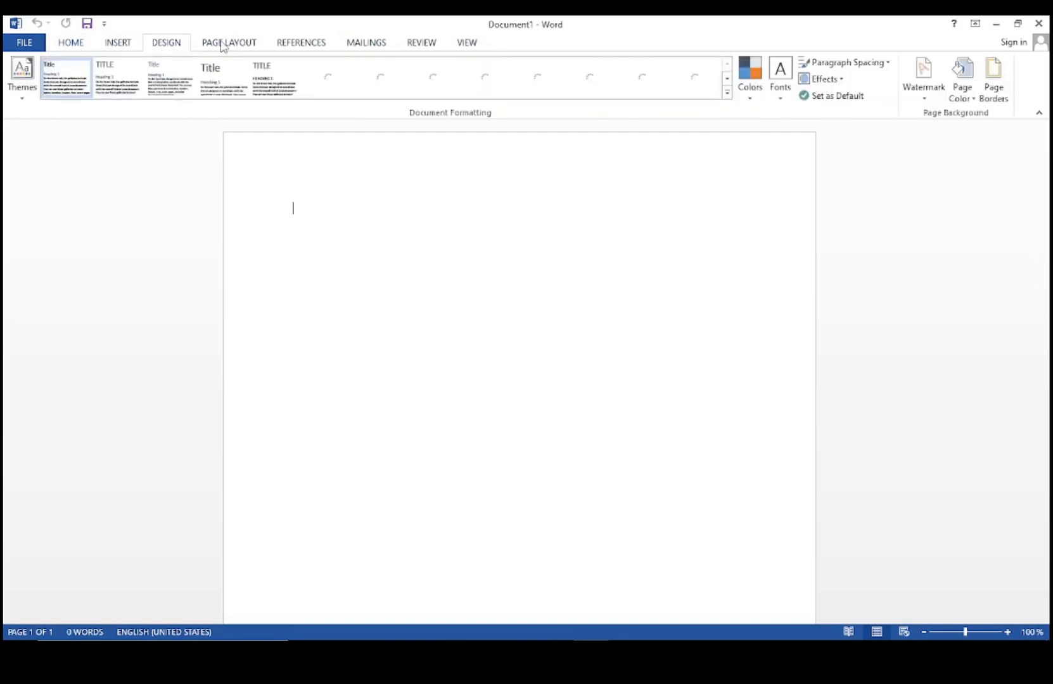
click(223, 44)
click(73, 43)
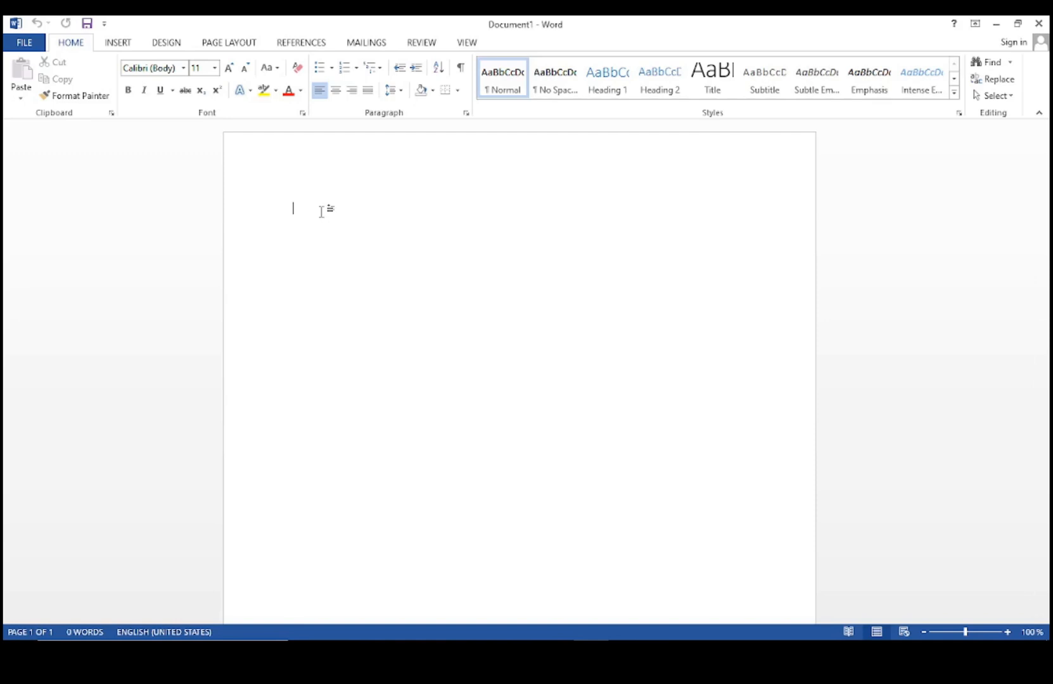
Type the line 'My first Microsoft tutorial' and select it for formatting.
text(My f)
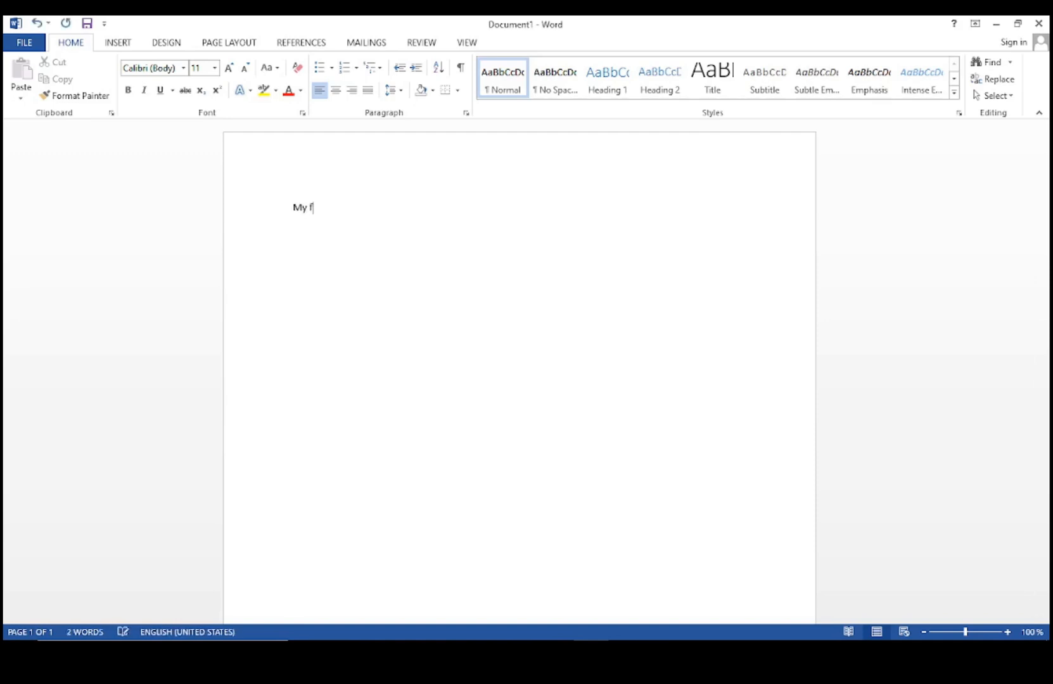
text(irst)
text( W)
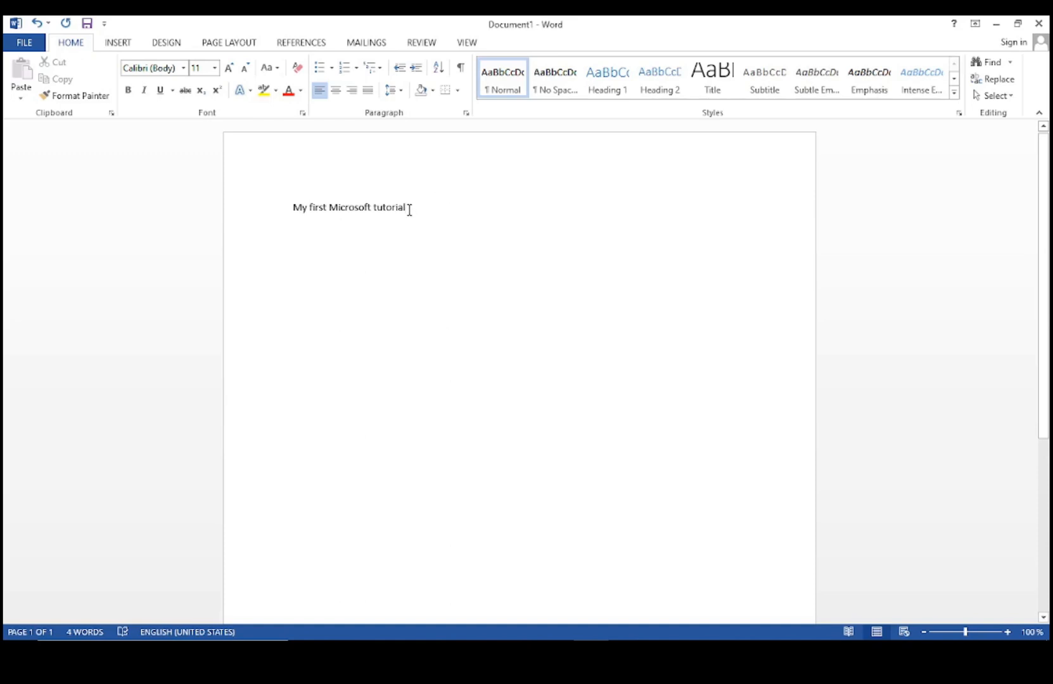
drag(409, 209, 274, 210)
click(428, 258)
drag(411, 207, 290, 216)
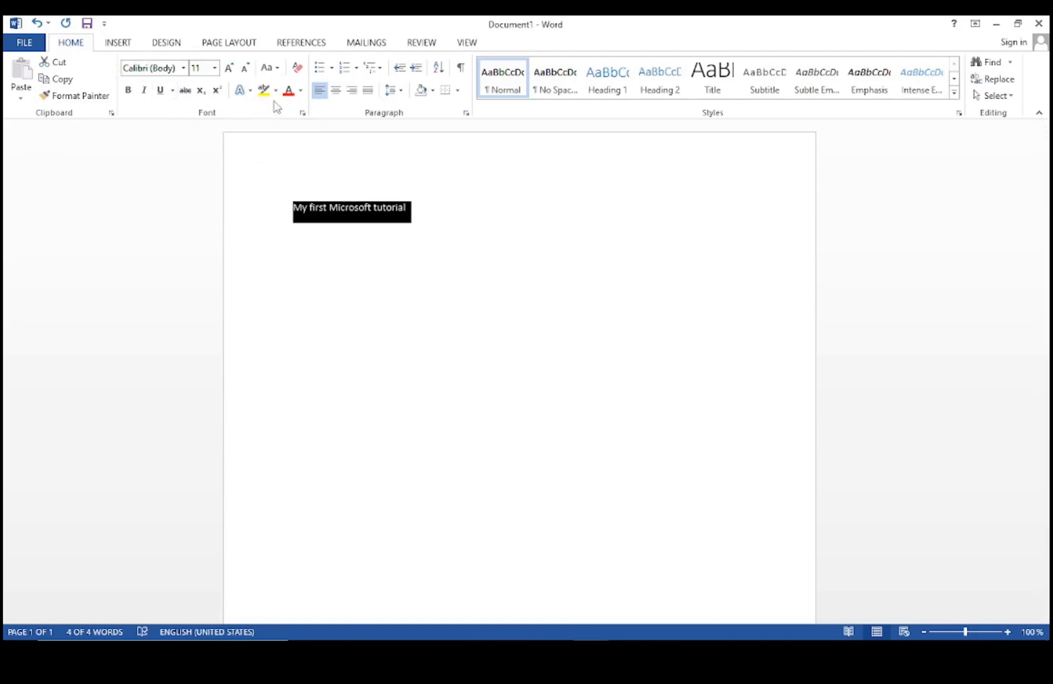
Set the heading's font to Algerian at 16 pt.
click(184, 68)
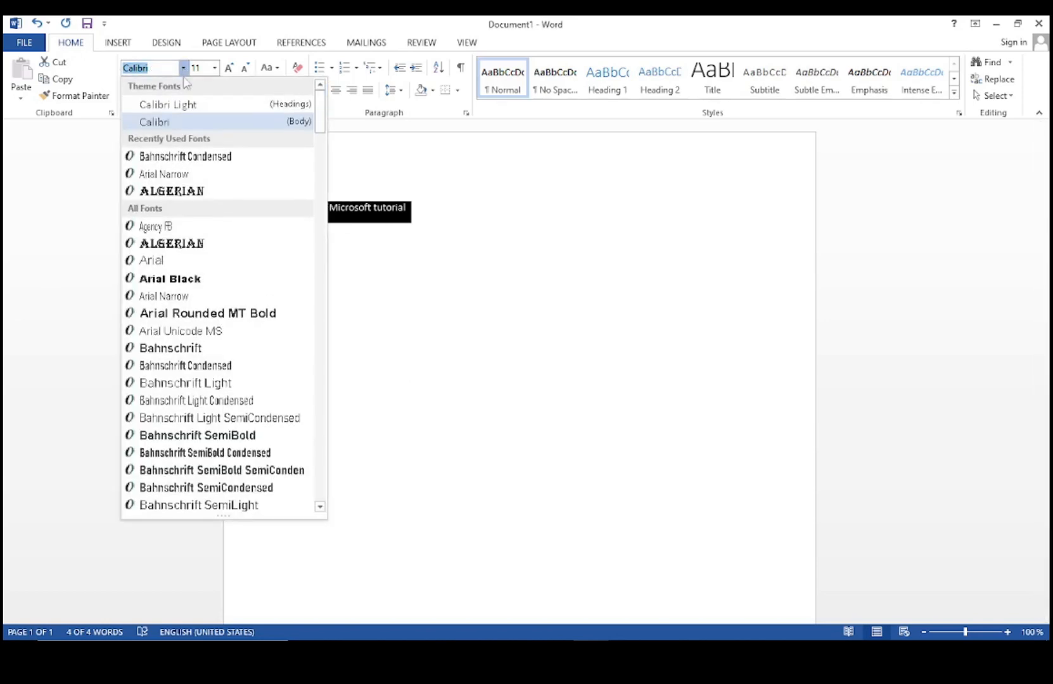
click(183, 192)
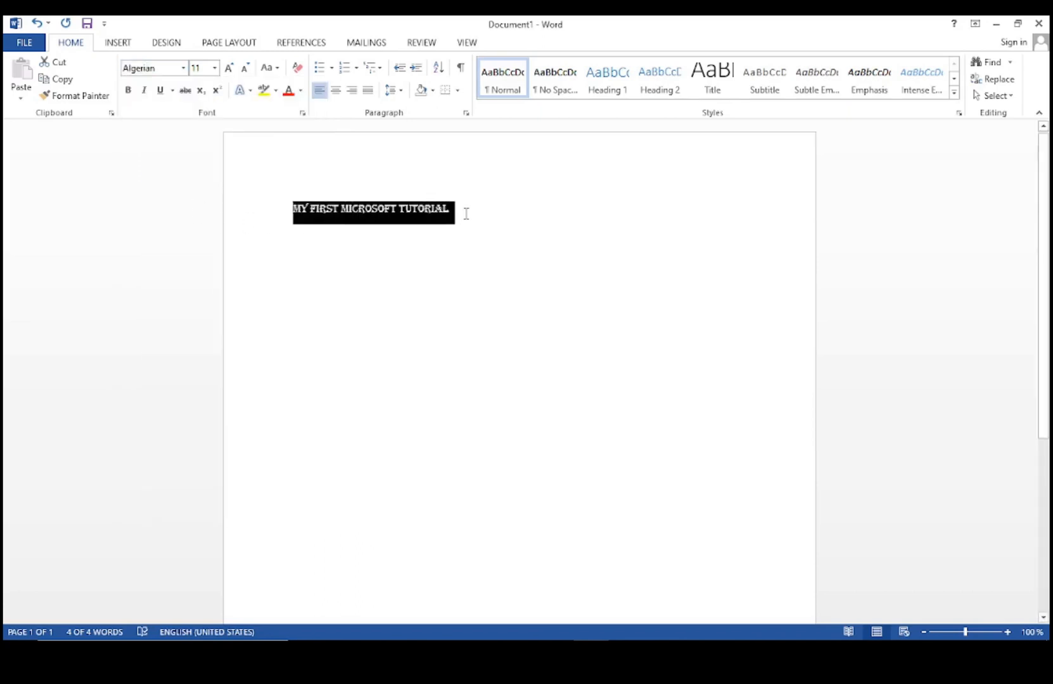
click(215, 68)
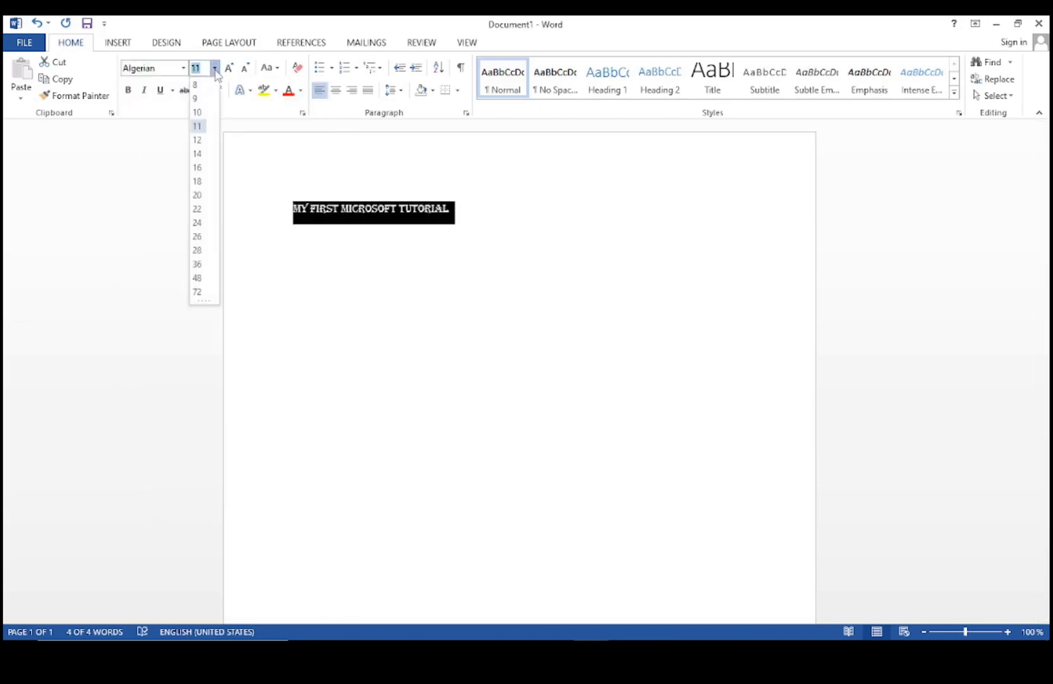
click(197, 168)
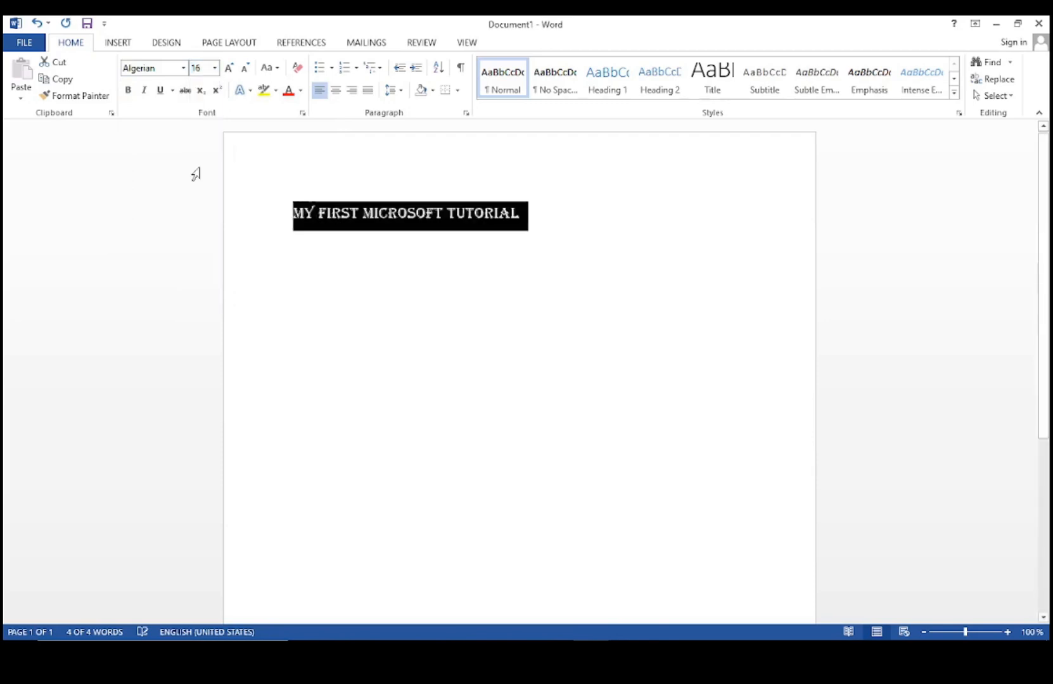
Try larger and smaller sizes, return to 16 pt, then make the heading UPPERCASE.
click(230, 69)
click(230, 68)
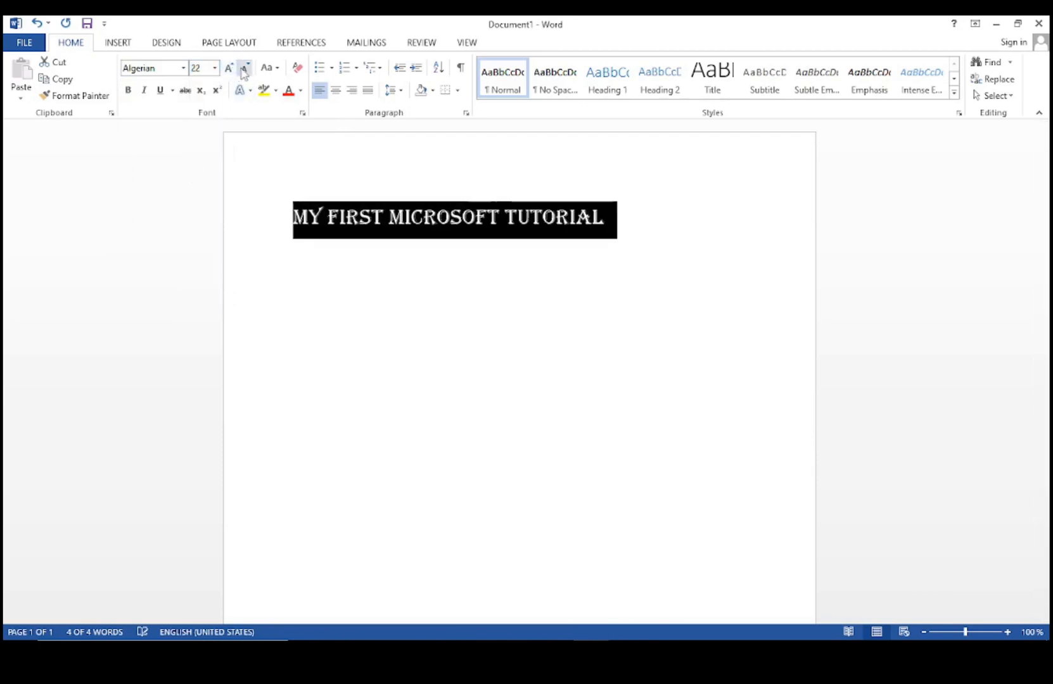
click(245, 68)
click(246, 68)
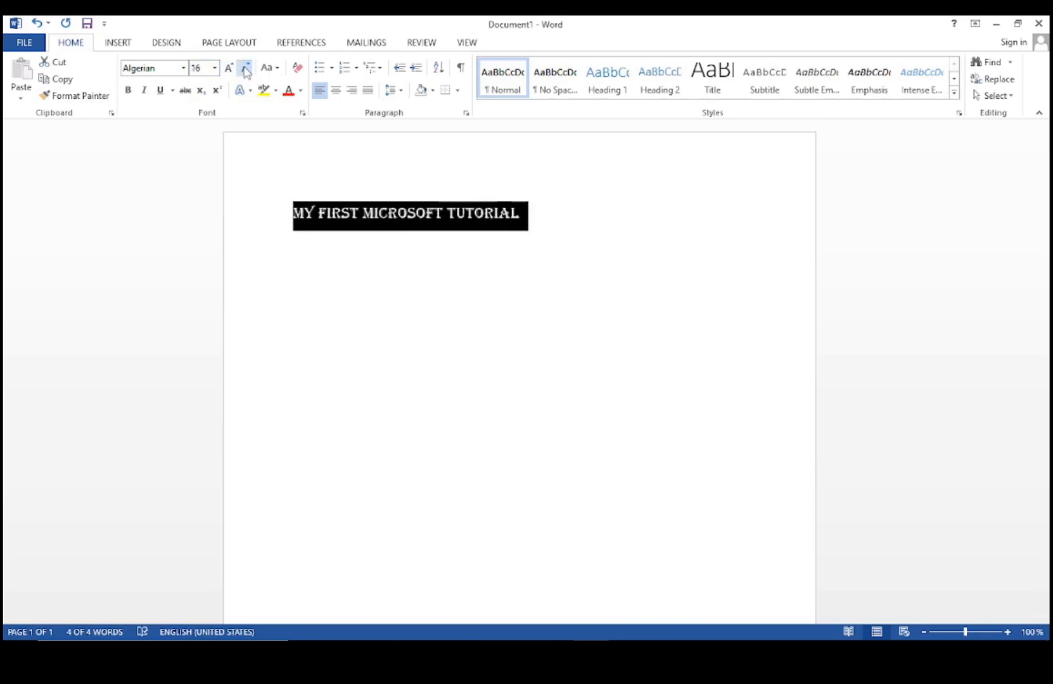
click(277, 68)
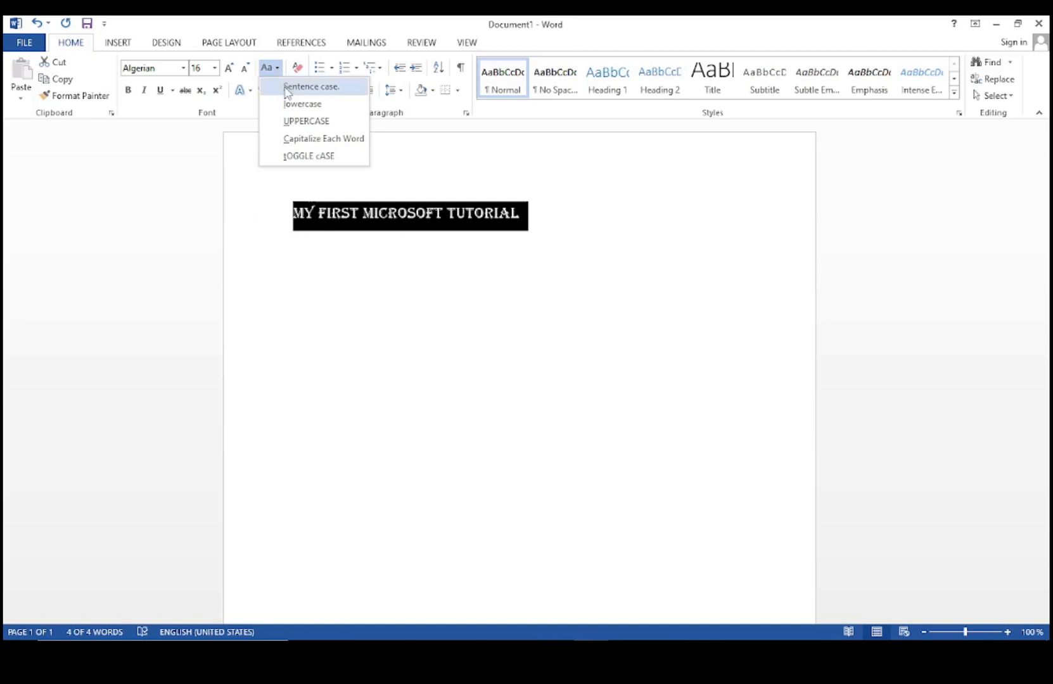
click(288, 122)
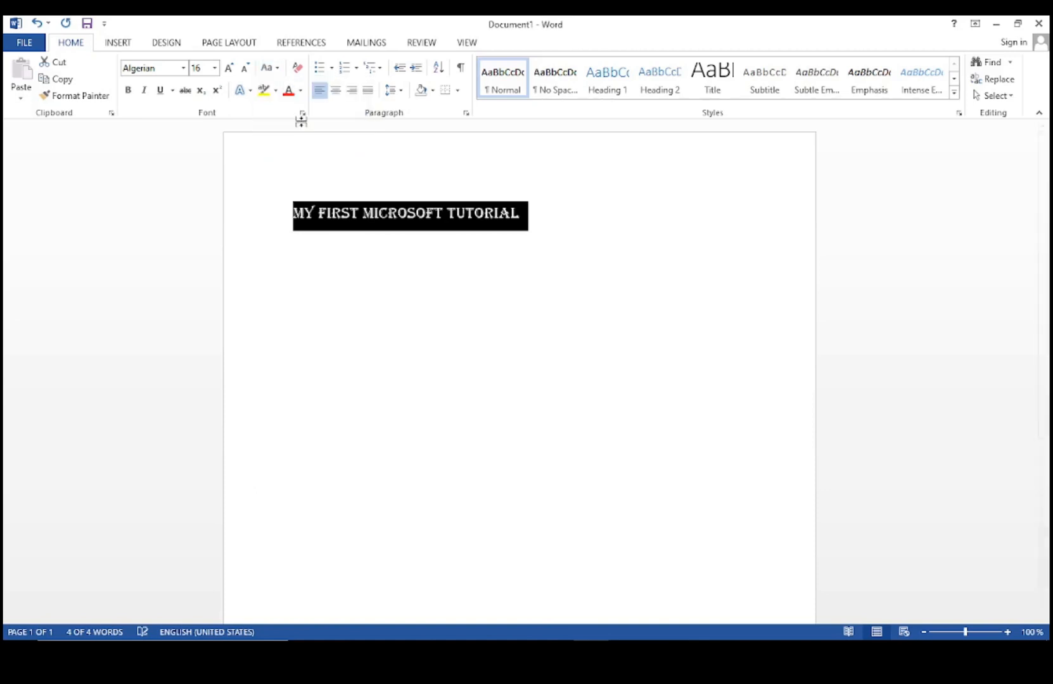
Switch the heading to Arial Narrow, try Capitalize Each Word and Sentence case, then keep UPPERCASE.
click(183, 68)
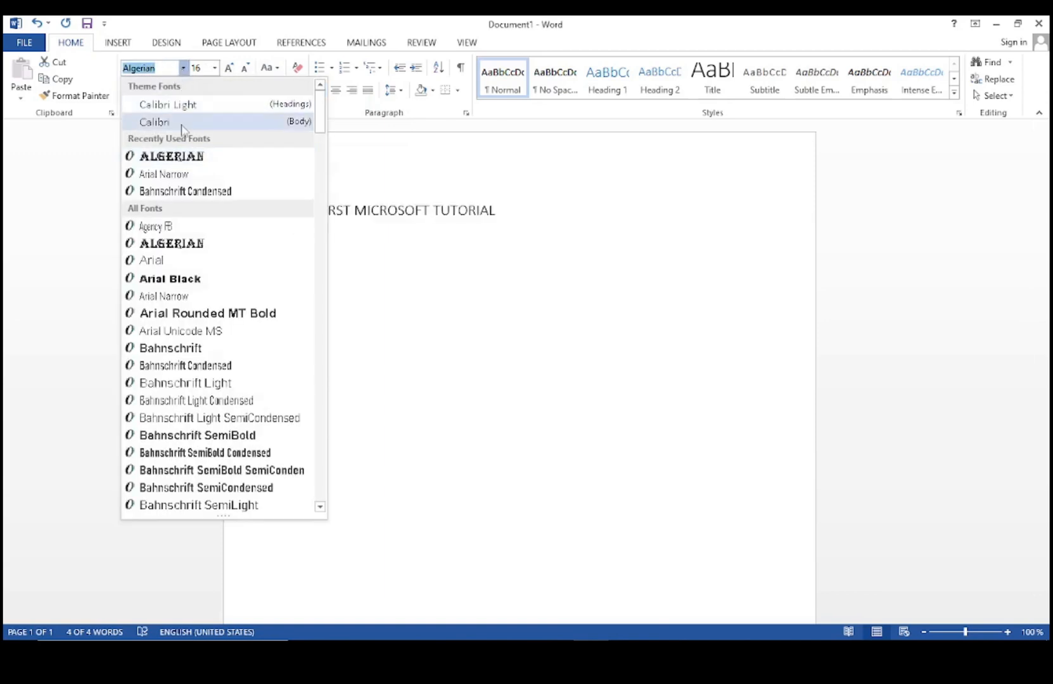
click(180, 174)
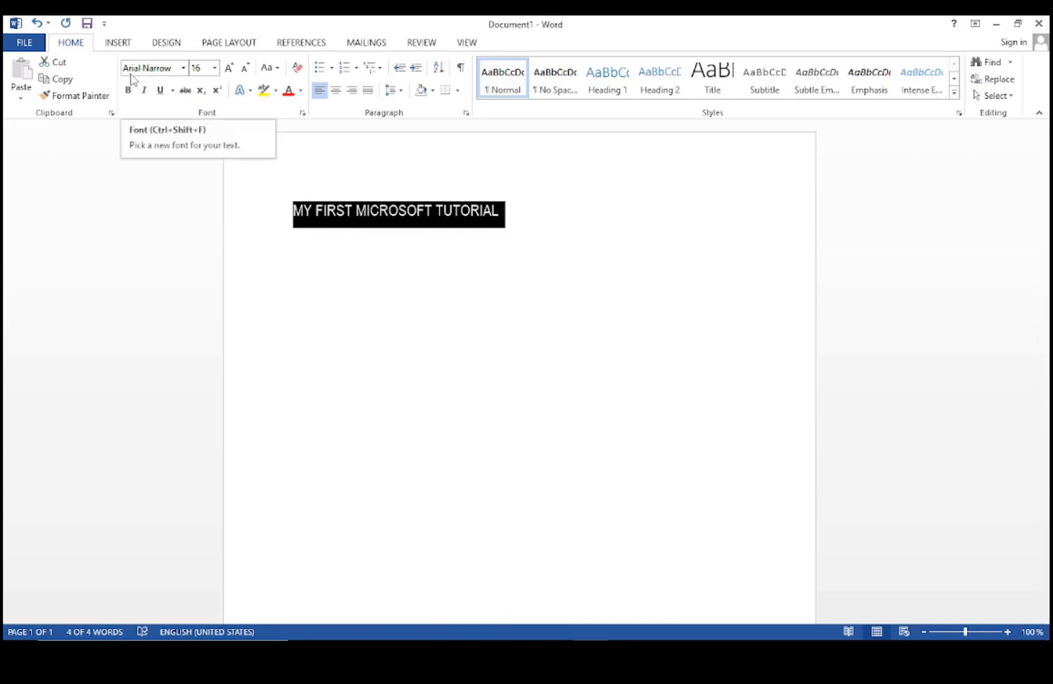
click(269, 68)
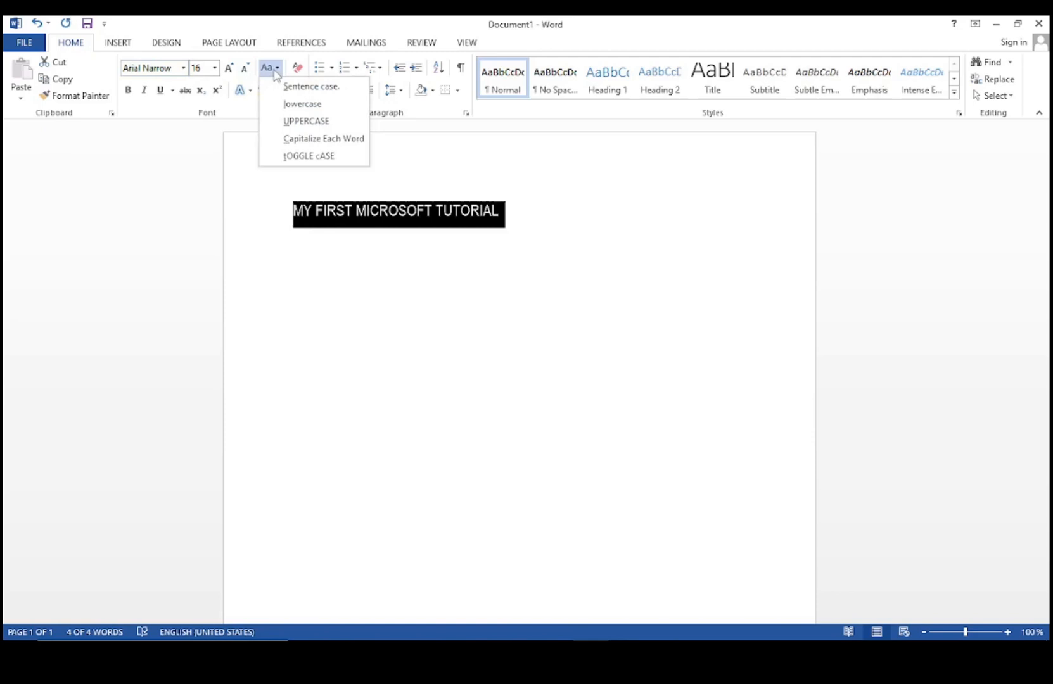
click(306, 140)
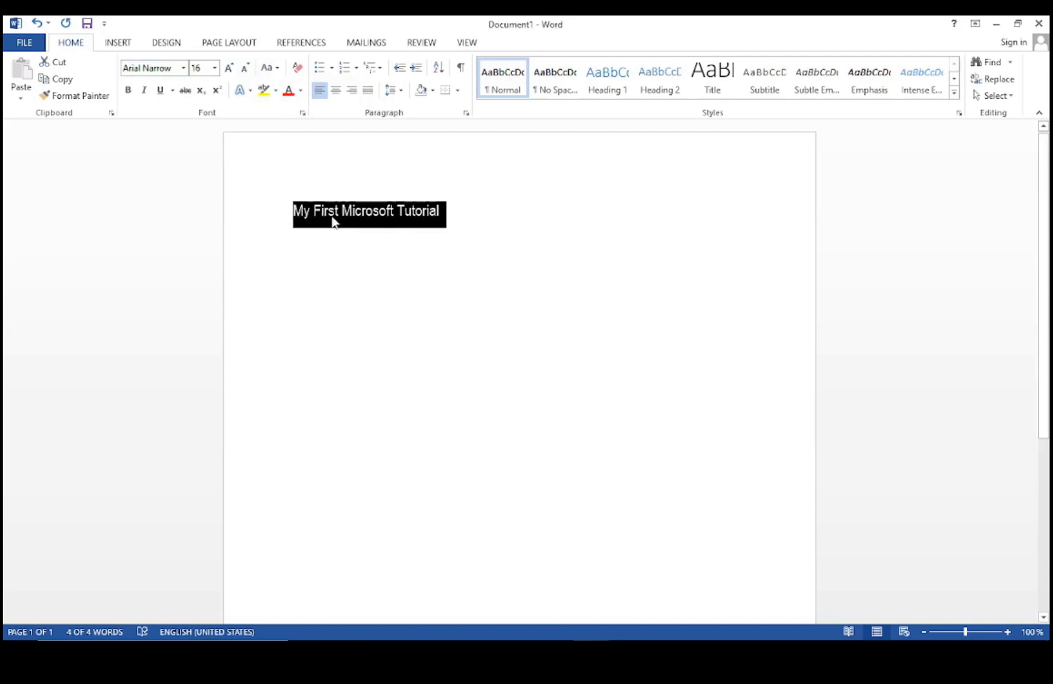
click(268, 67)
click(293, 88)
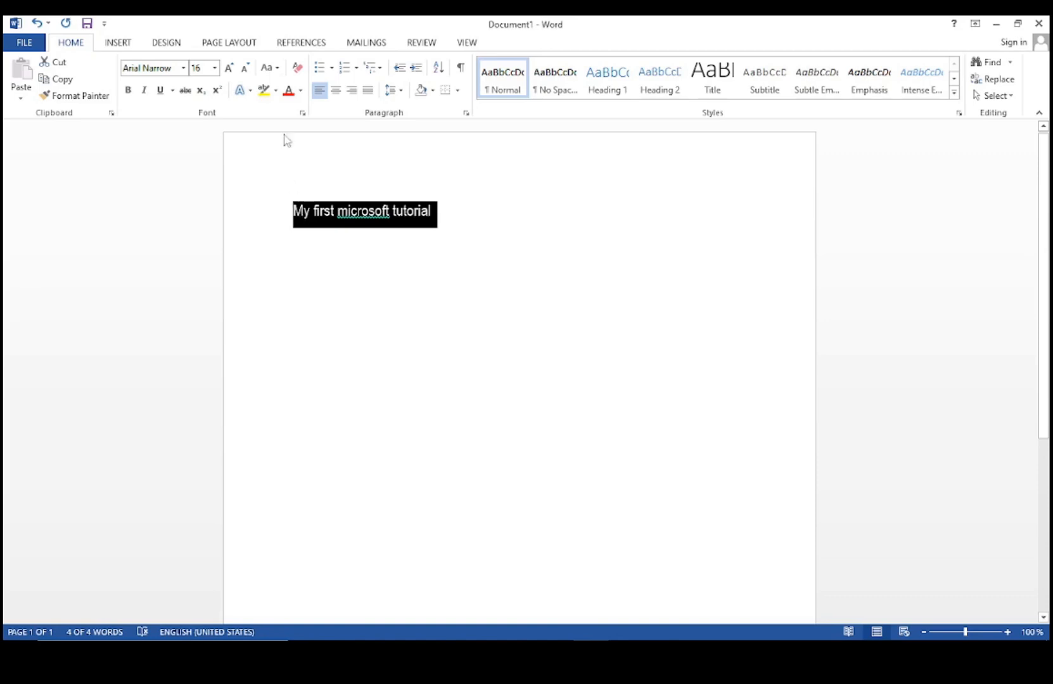
click(269, 68)
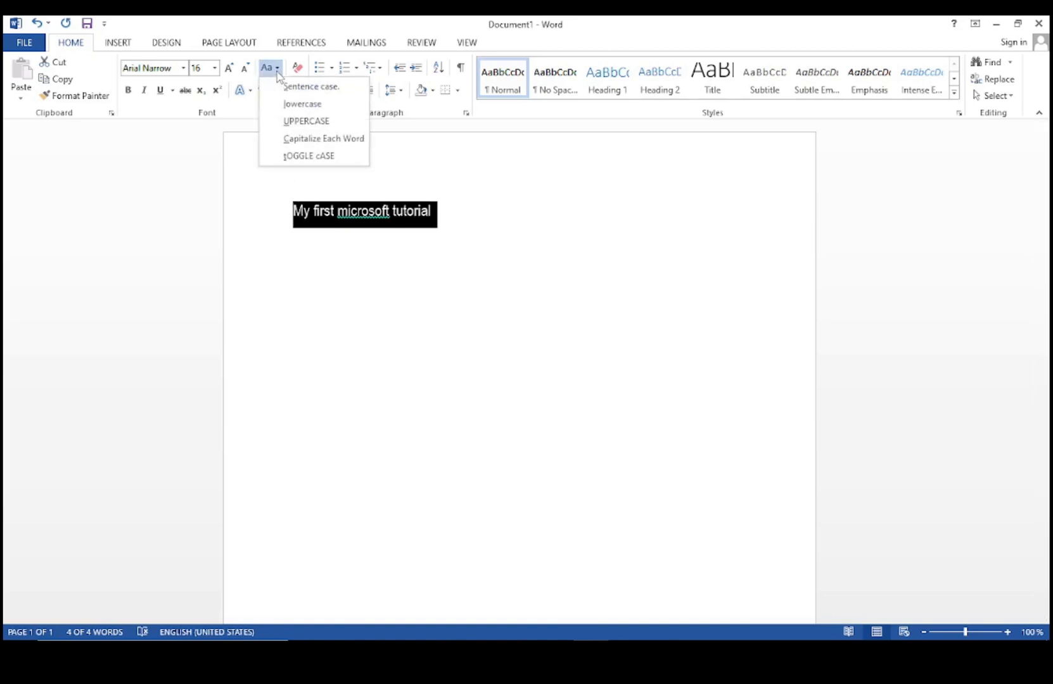
click(294, 122)
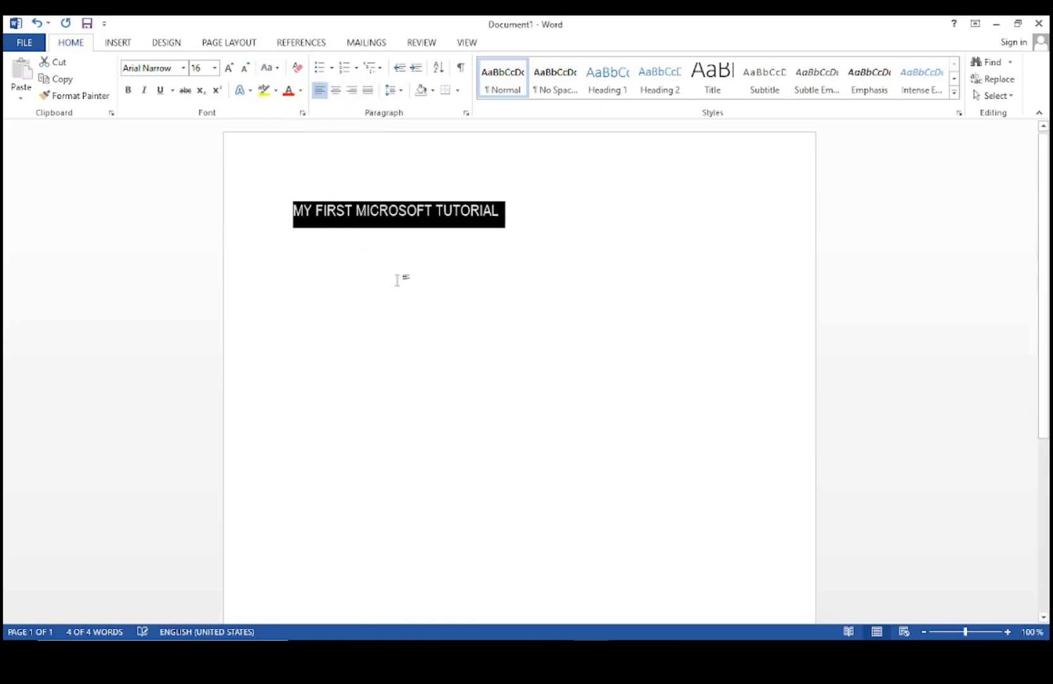
click(519, 219)
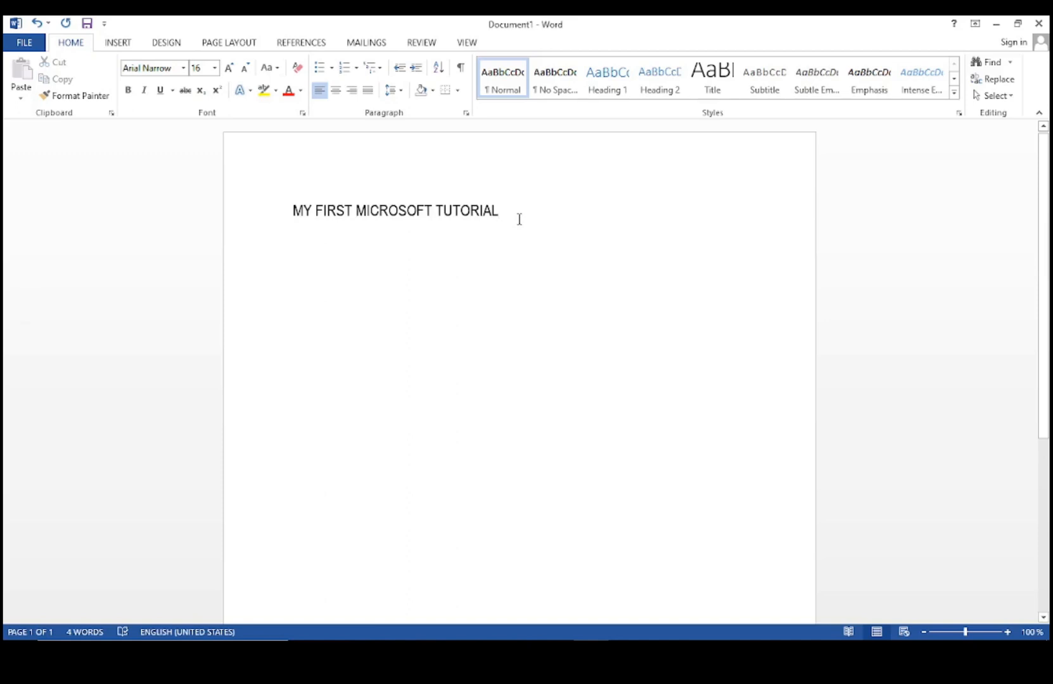
Below the heading, paste the four computer paragraphs using Keep Source Formatting.
key(Return)
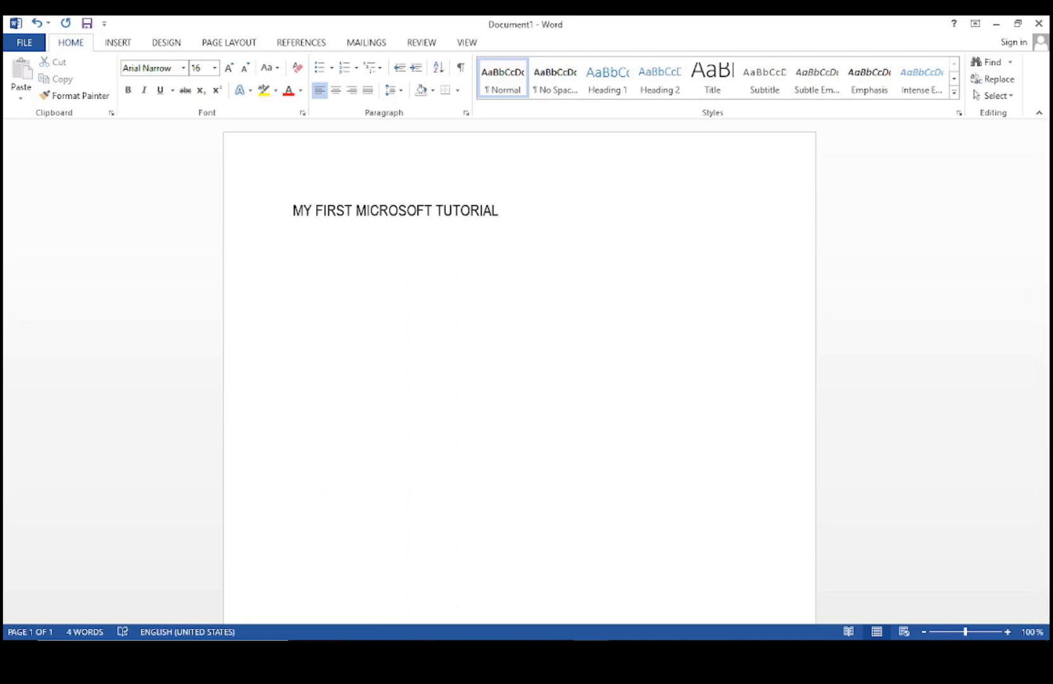
right_click(301, 237)
click(331, 305)
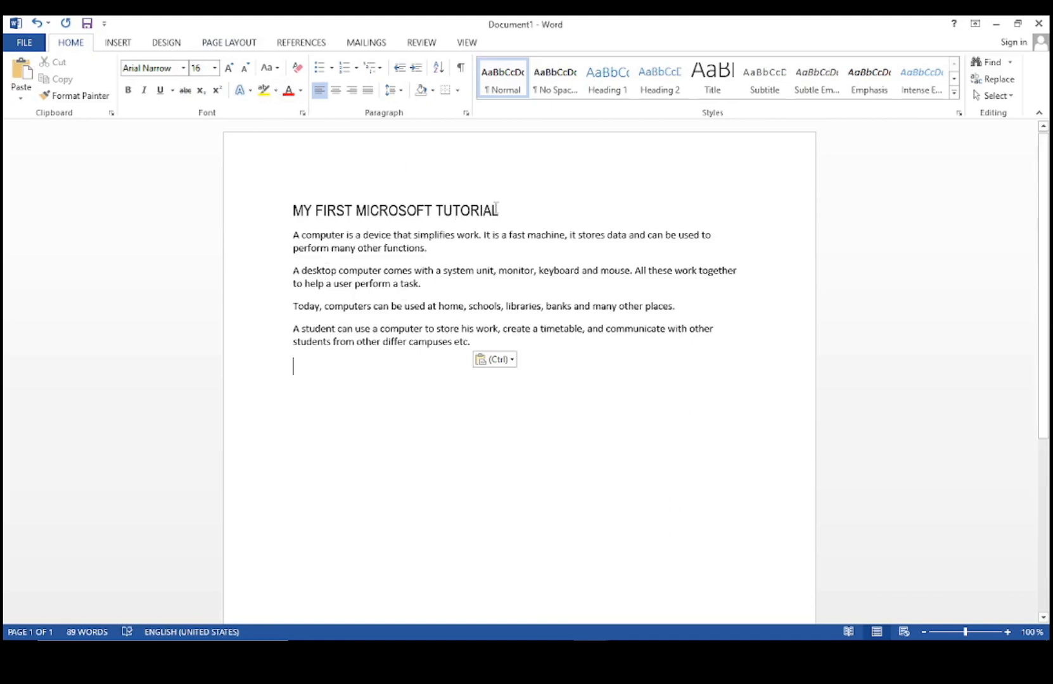
Set the title MY FIRST MICROSOFT TUTORIAL back to Algerian and underline it.
drag(496, 207, 296, 211)
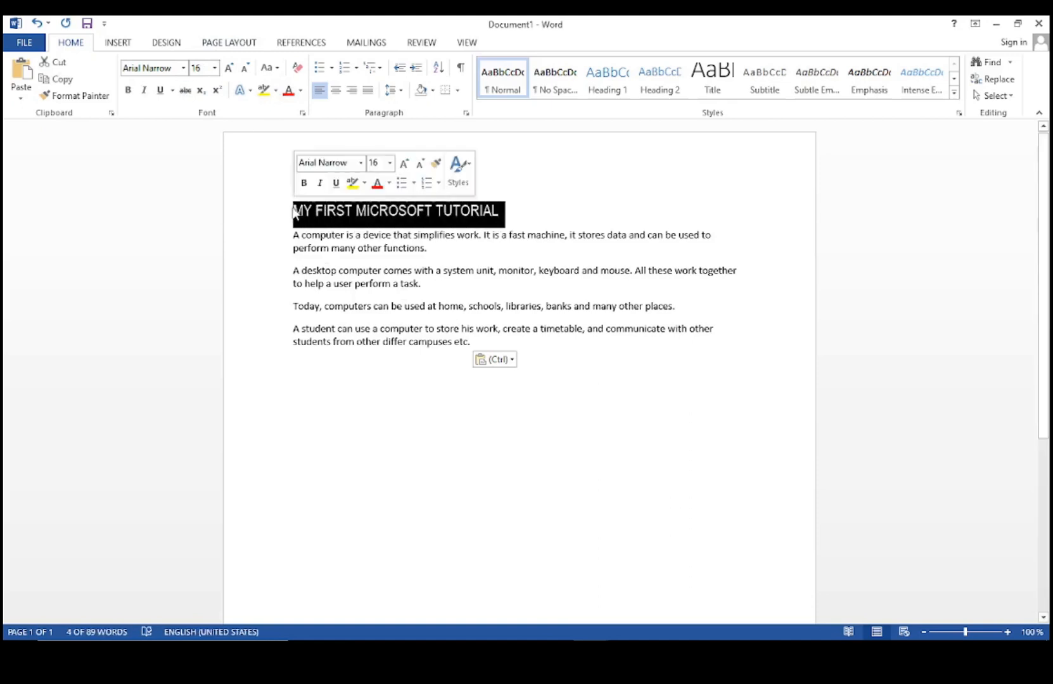
click(184, 68)
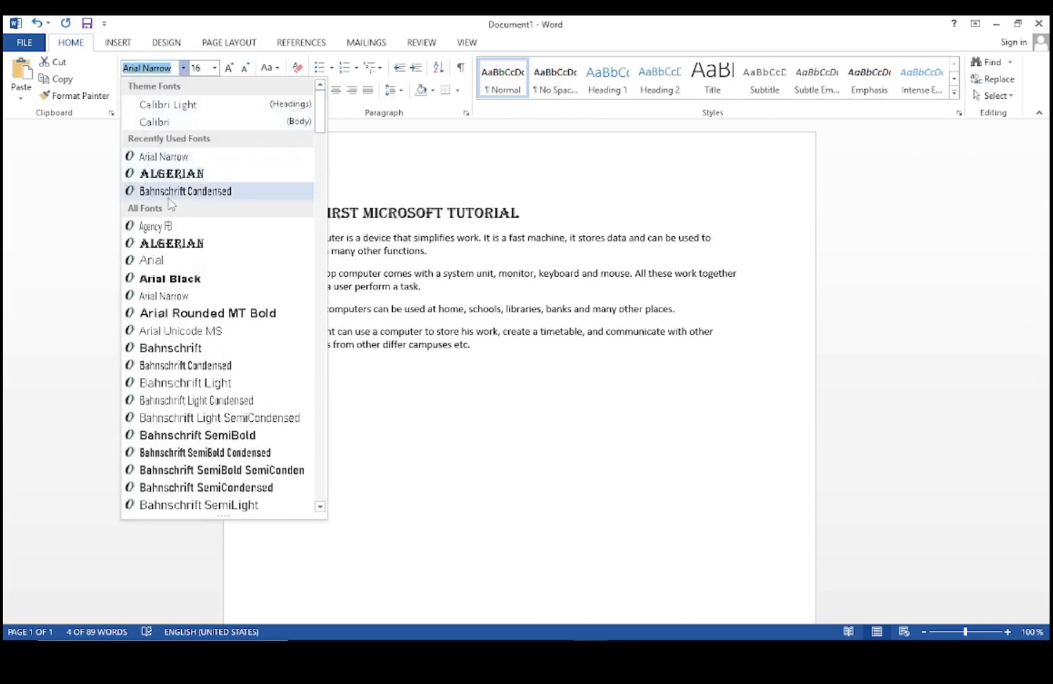
click(176, 174)
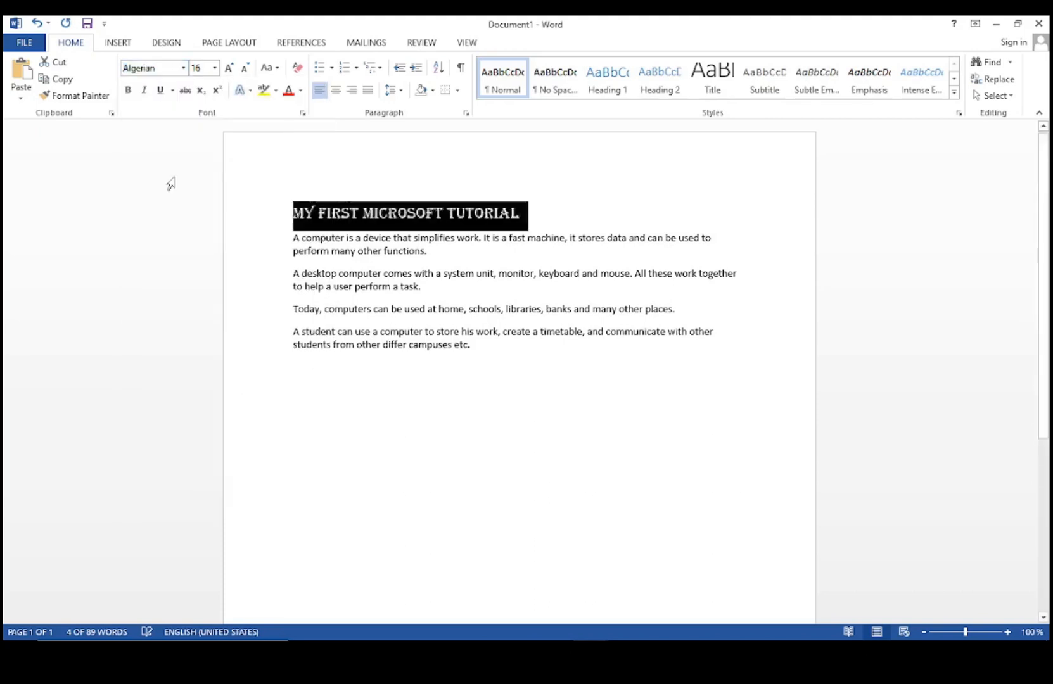
click(163, 92)
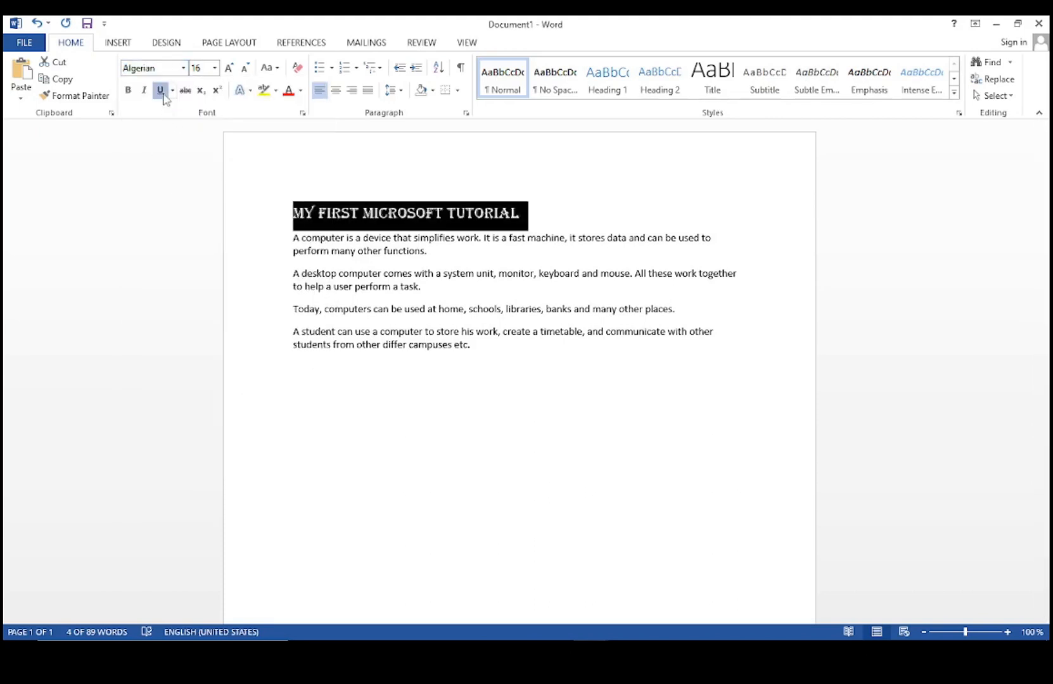
click(489, 384)
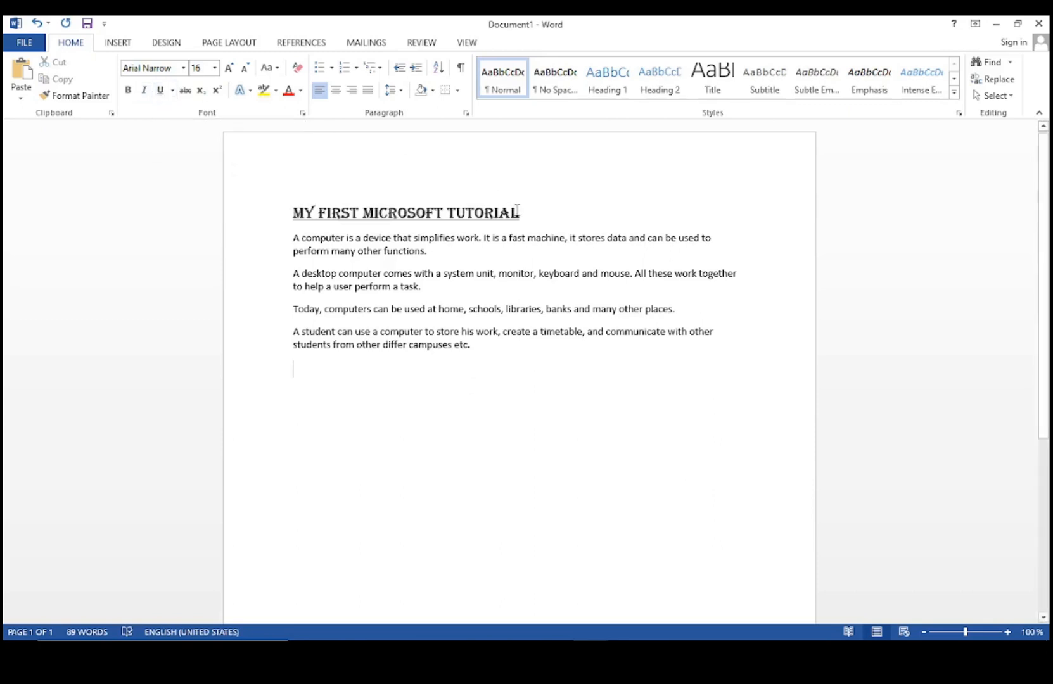
drag(519, 212, 292, 214)
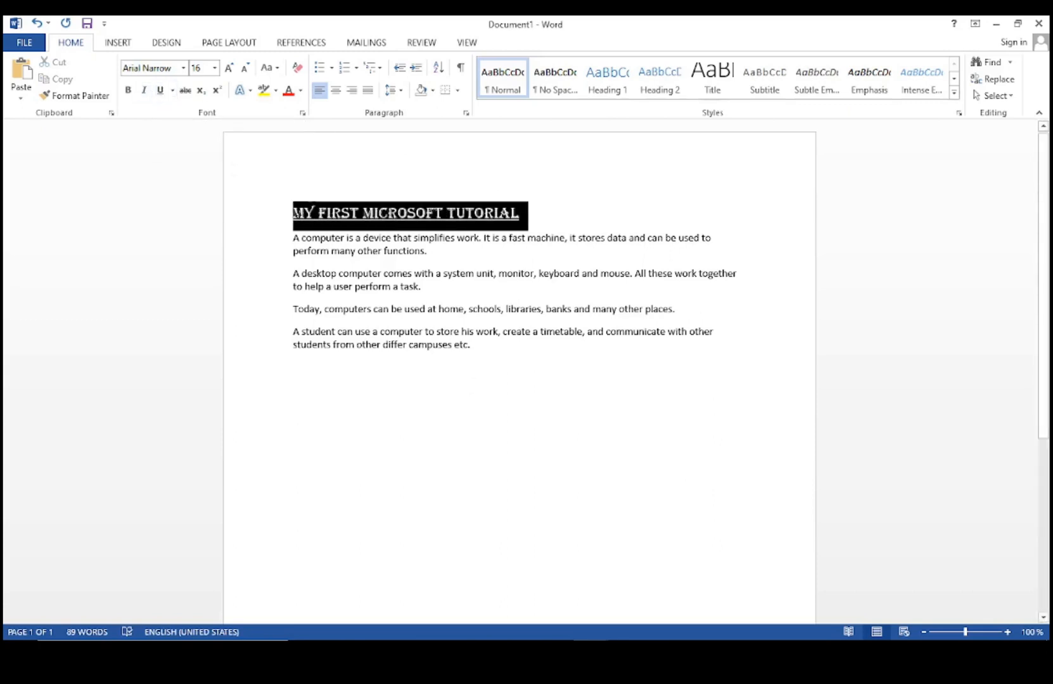
In More Underlines, give the title a single-line purple underline, leaving font colour Automatic.
click(172, 91)
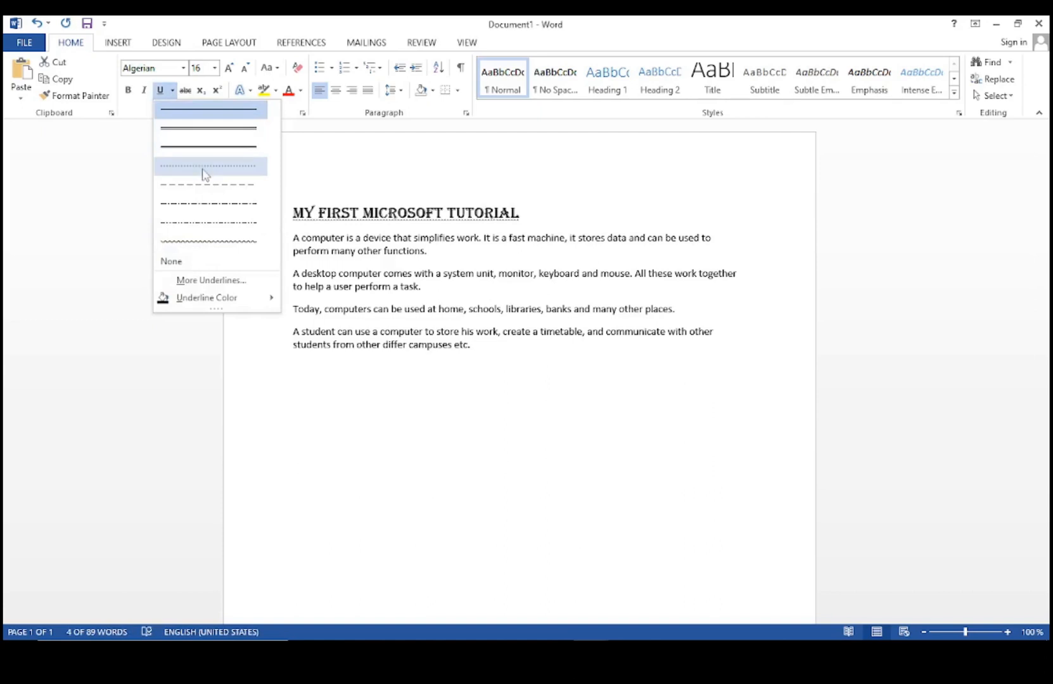
click(207, 283)
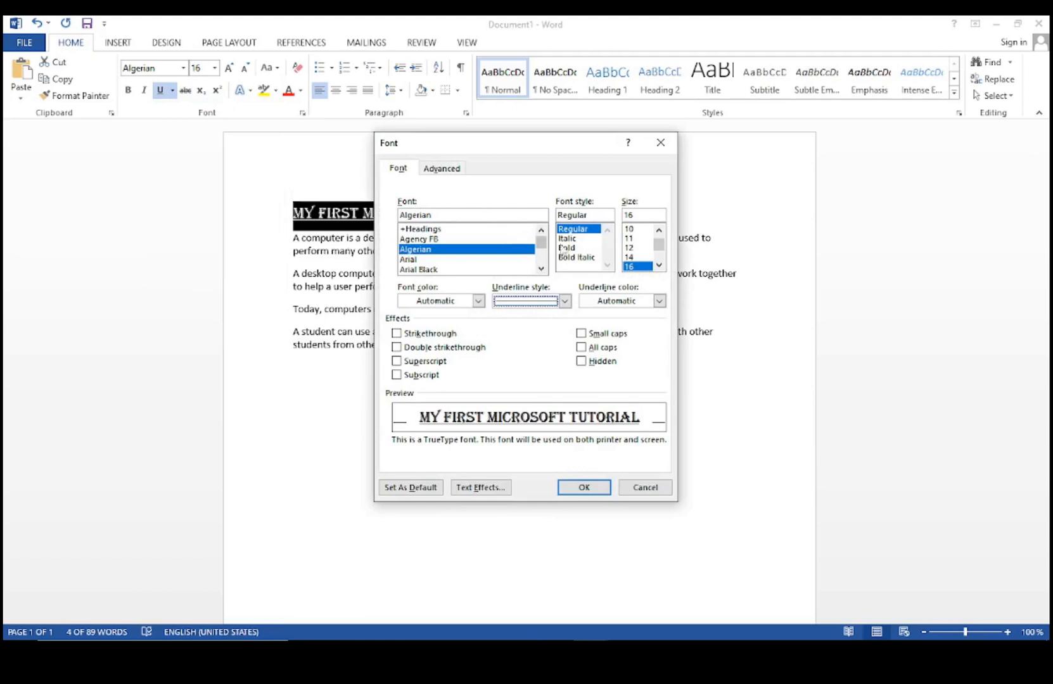
click(564, 301)
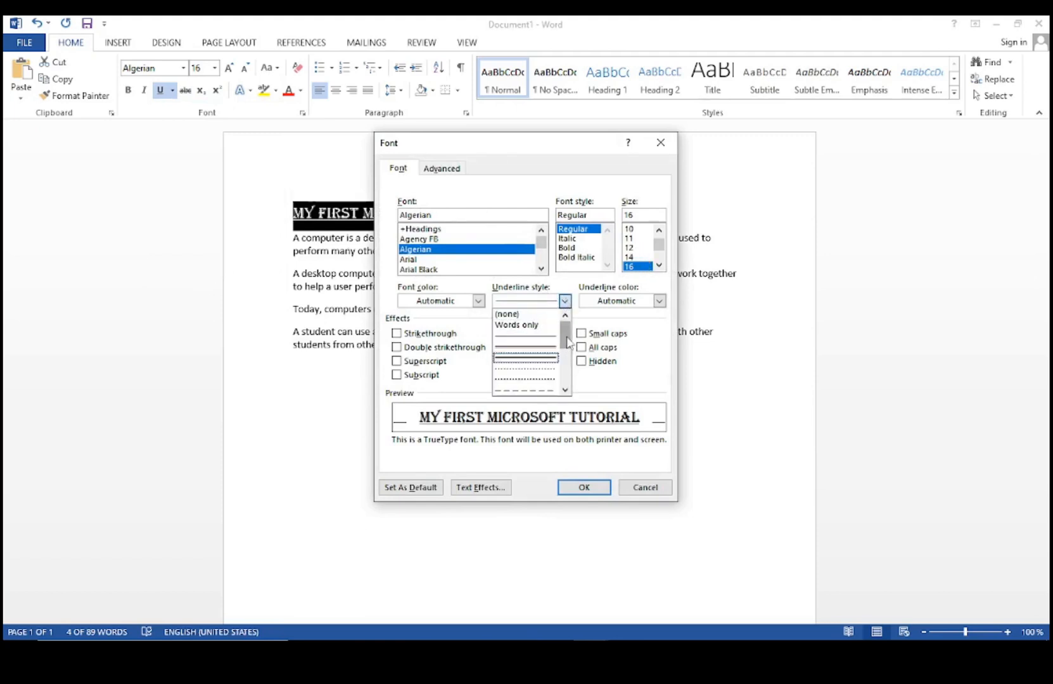
mouse_move(566, 340)
mouse_down()
mouse_move(569, 382)
mouse_move(564, 335)
mouse_up()
click(538, 357)
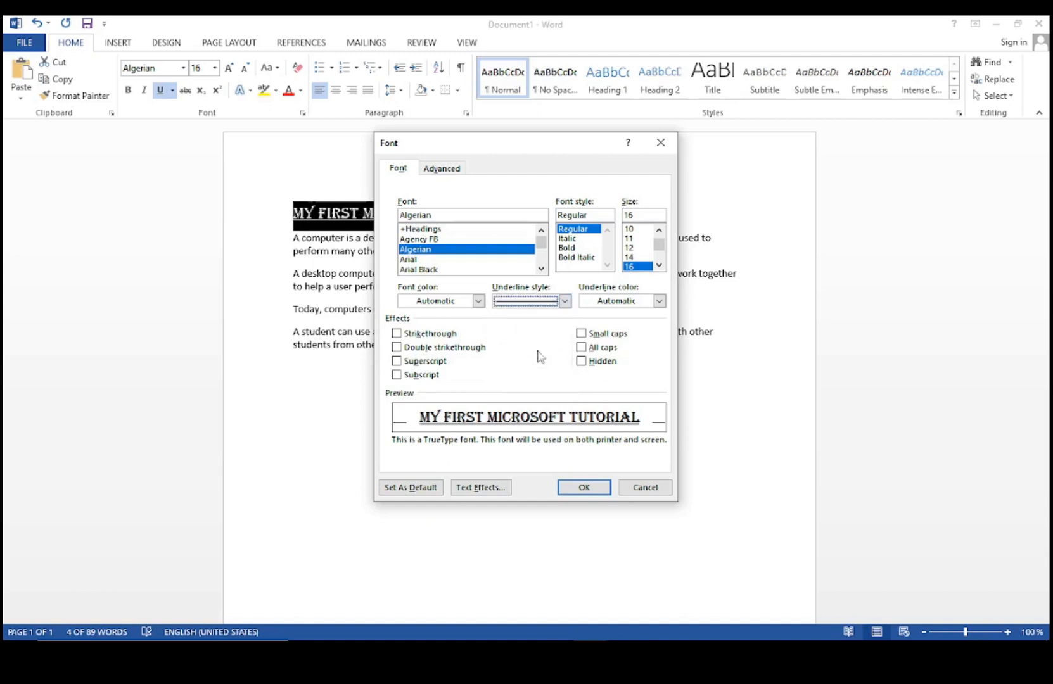
click(659, 301)
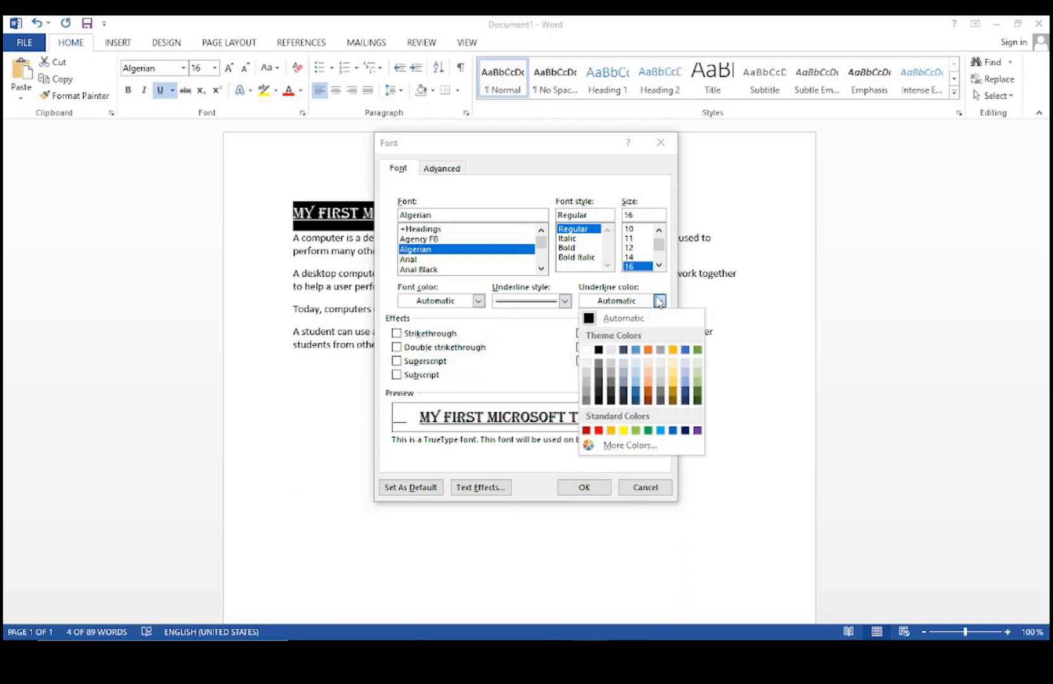
click(697, 431)
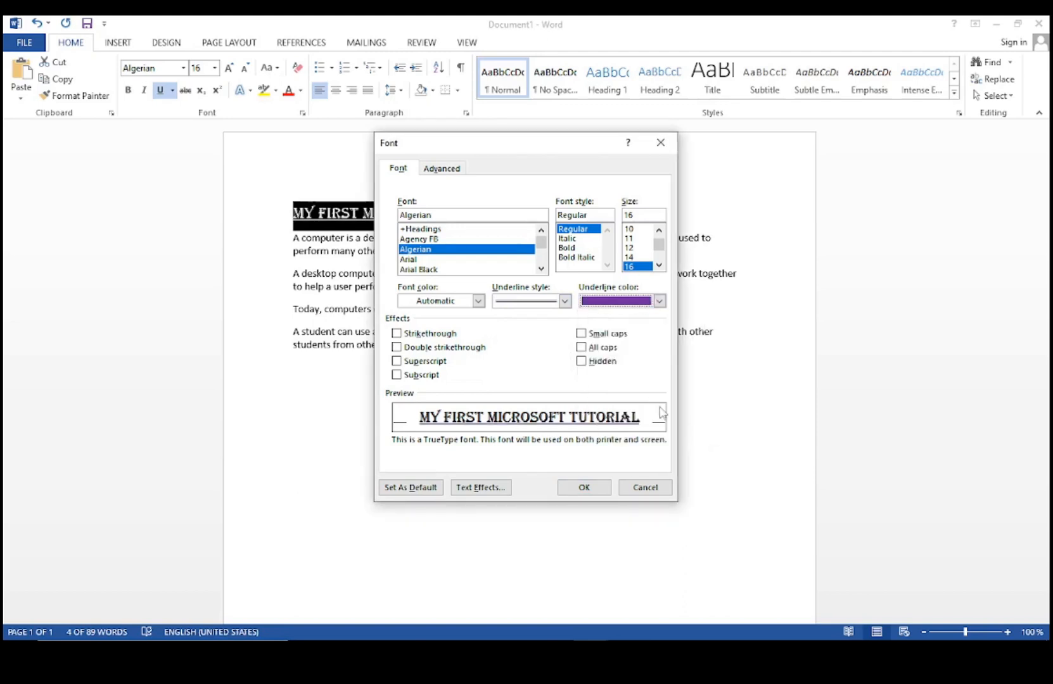
click(478, 301)
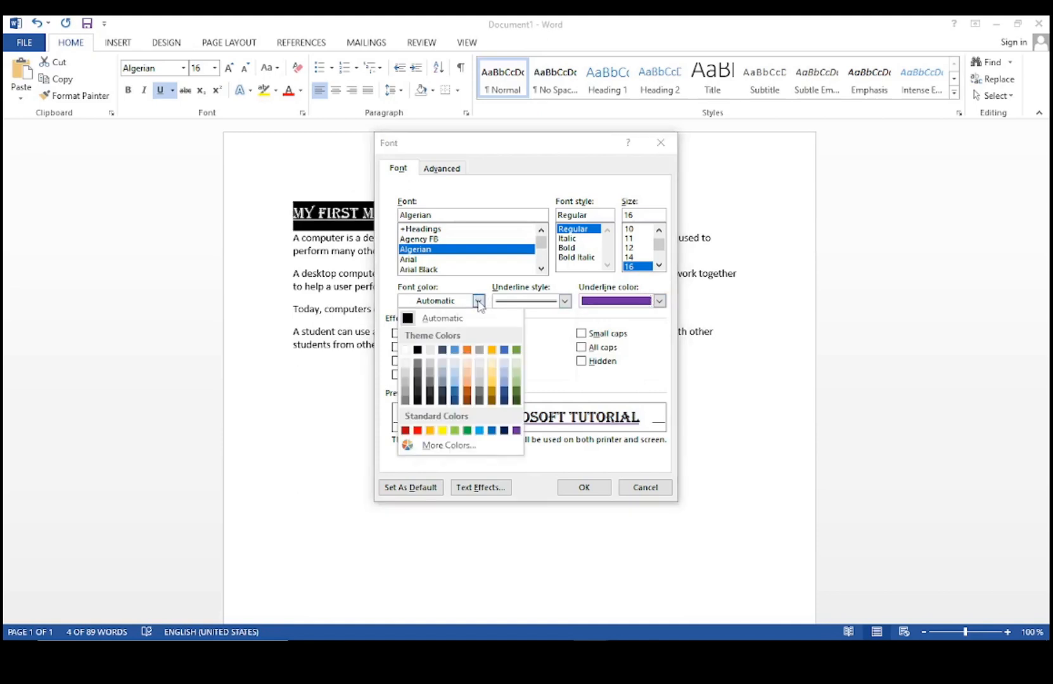
click(478, 302)
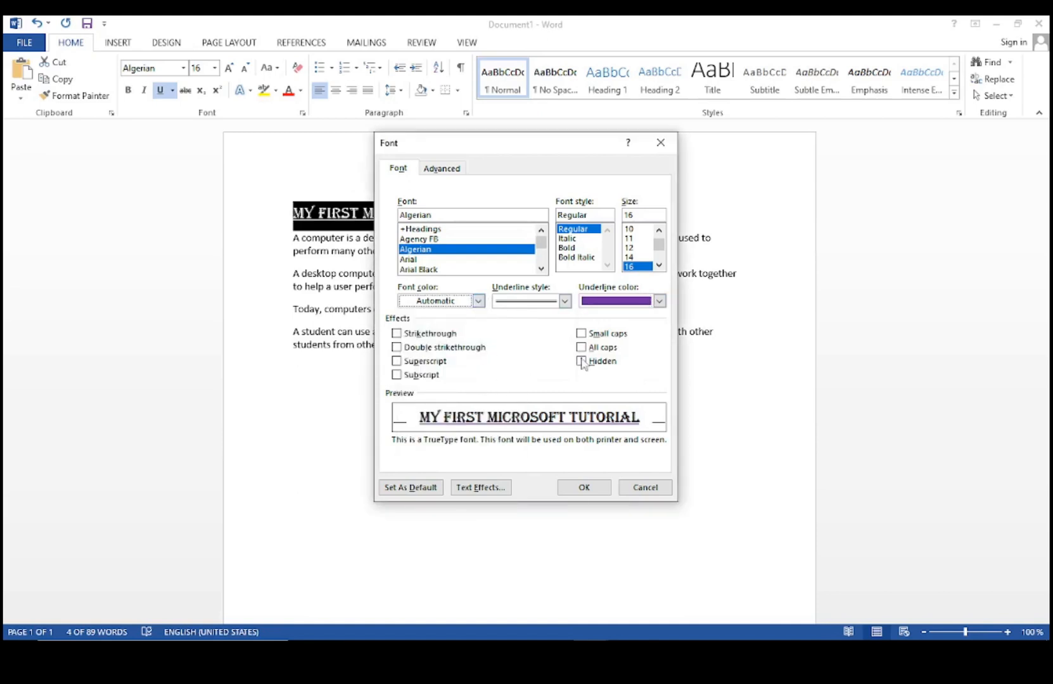
click(581, 489)
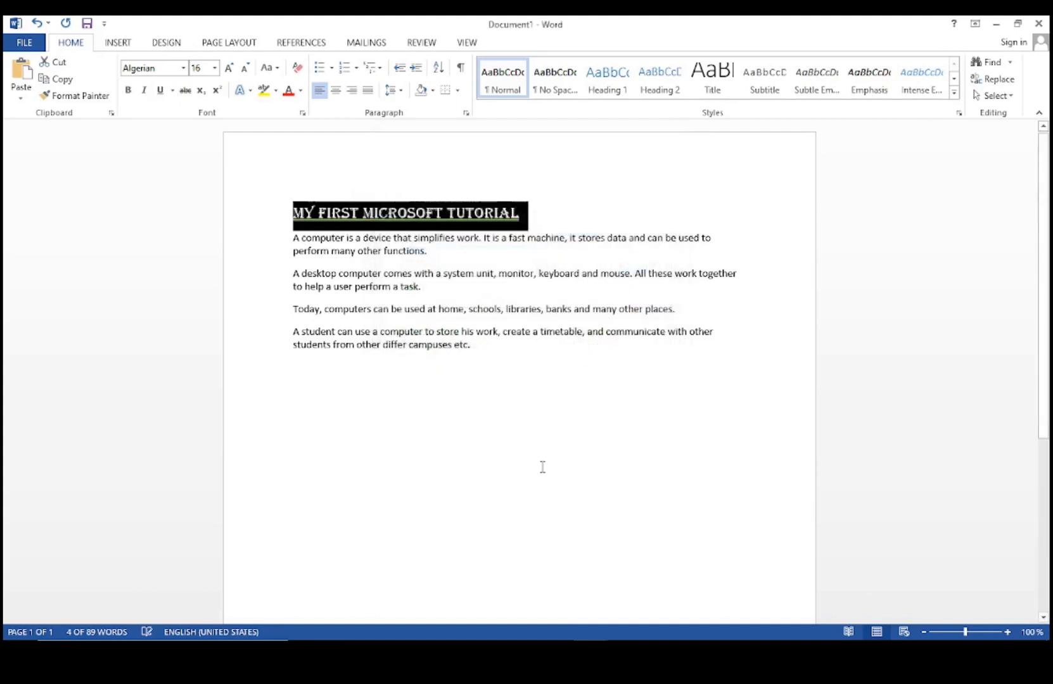
Set the first paragraph, 'A computer is a device…', in Bookman Old Style.
click(549, 227)
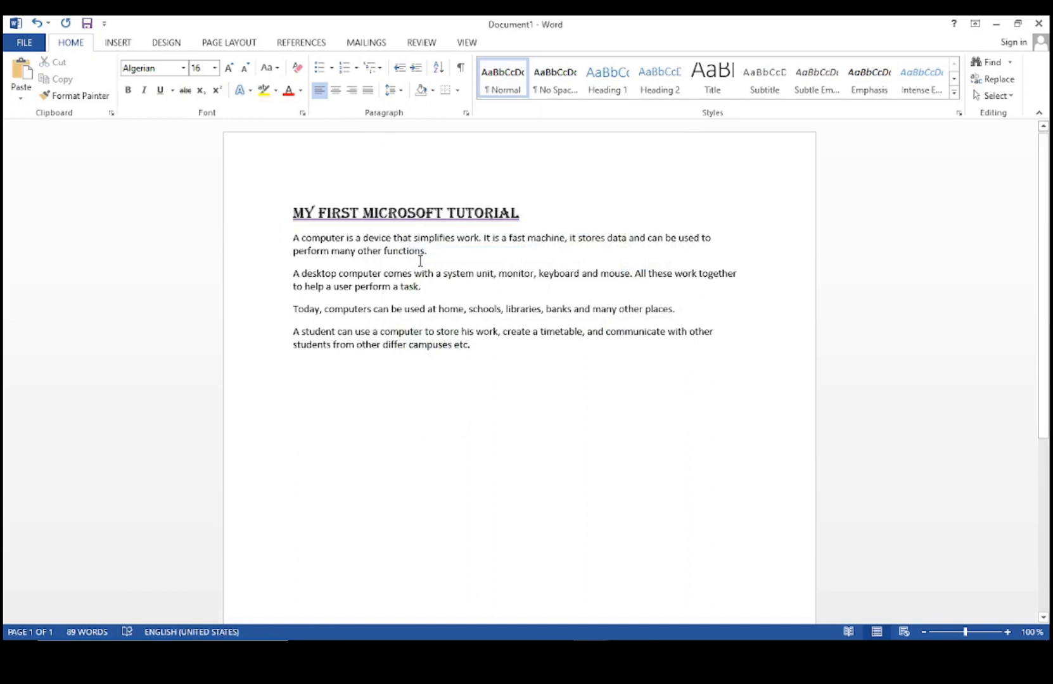
drag(437, 256, 288, 237)
click(184, 69)
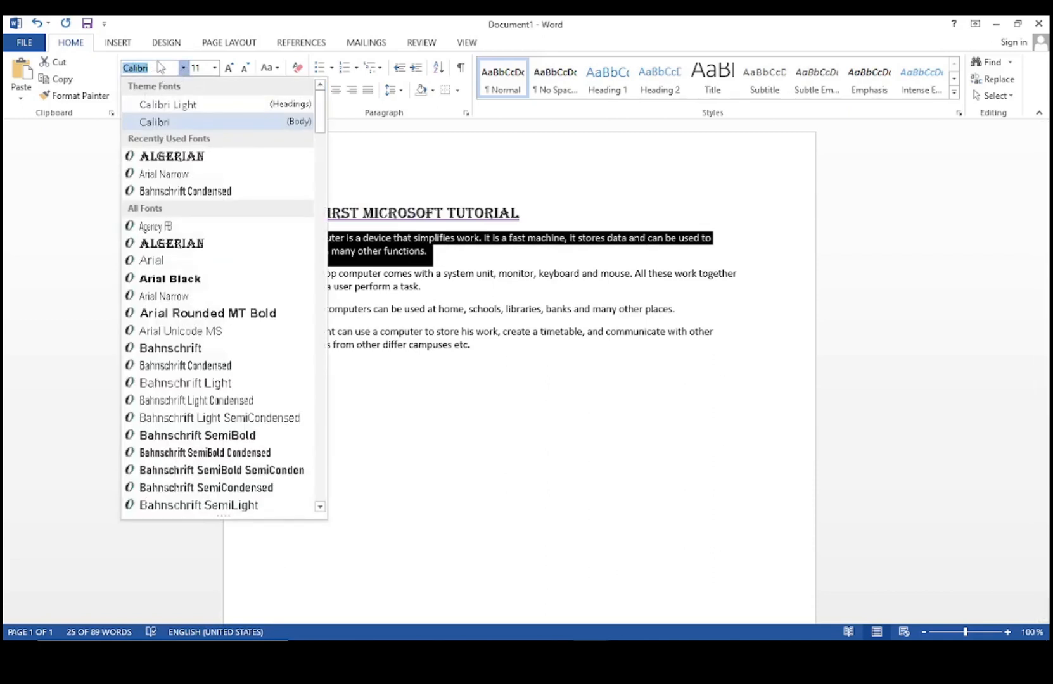
text(Book)
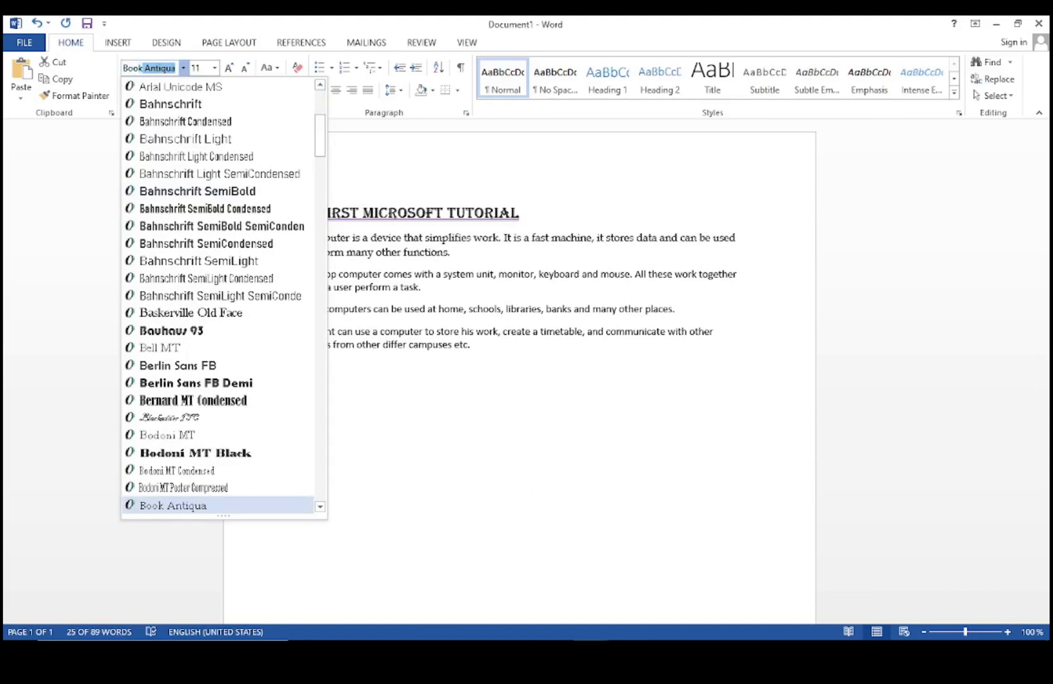
text(man Old)
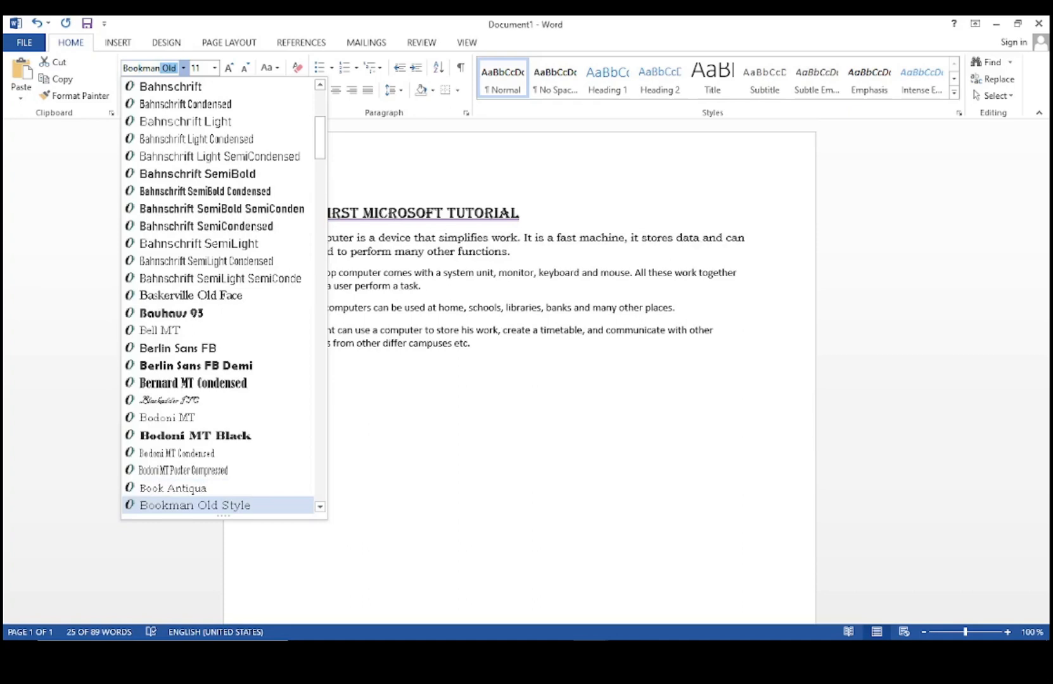
key(Return)
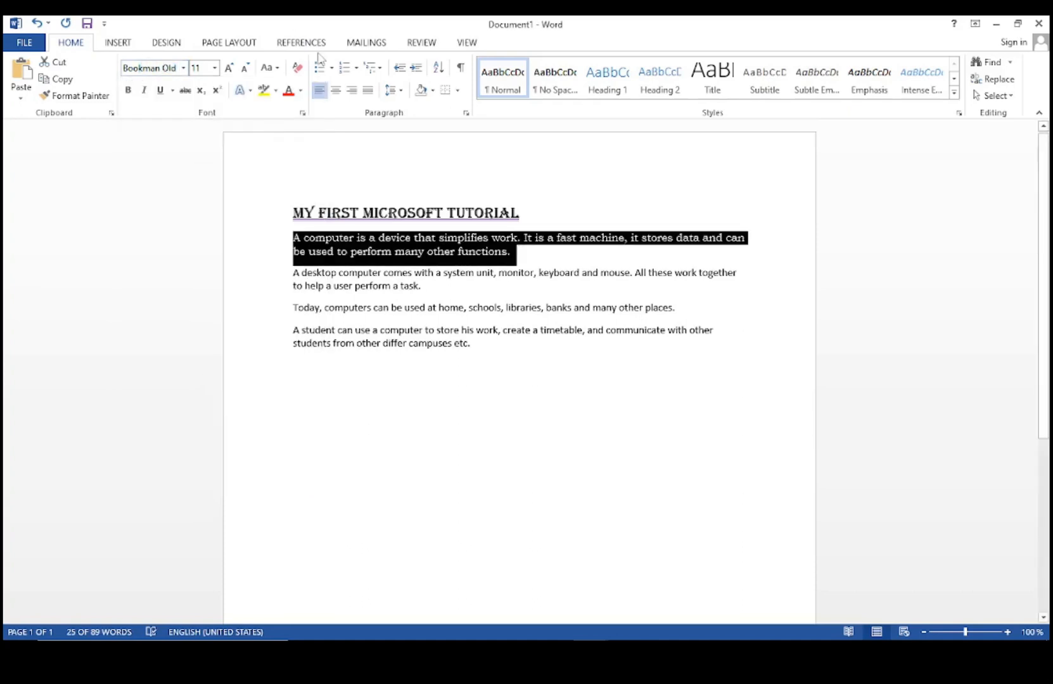
click(530, 255)
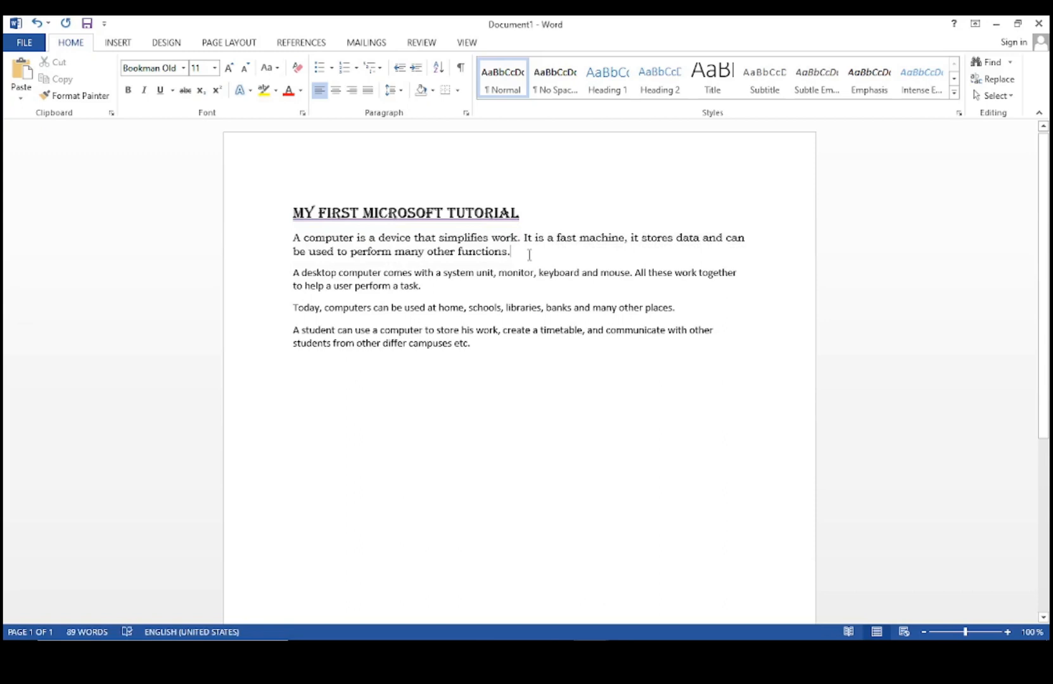
drag(500, 253, 293, 238)
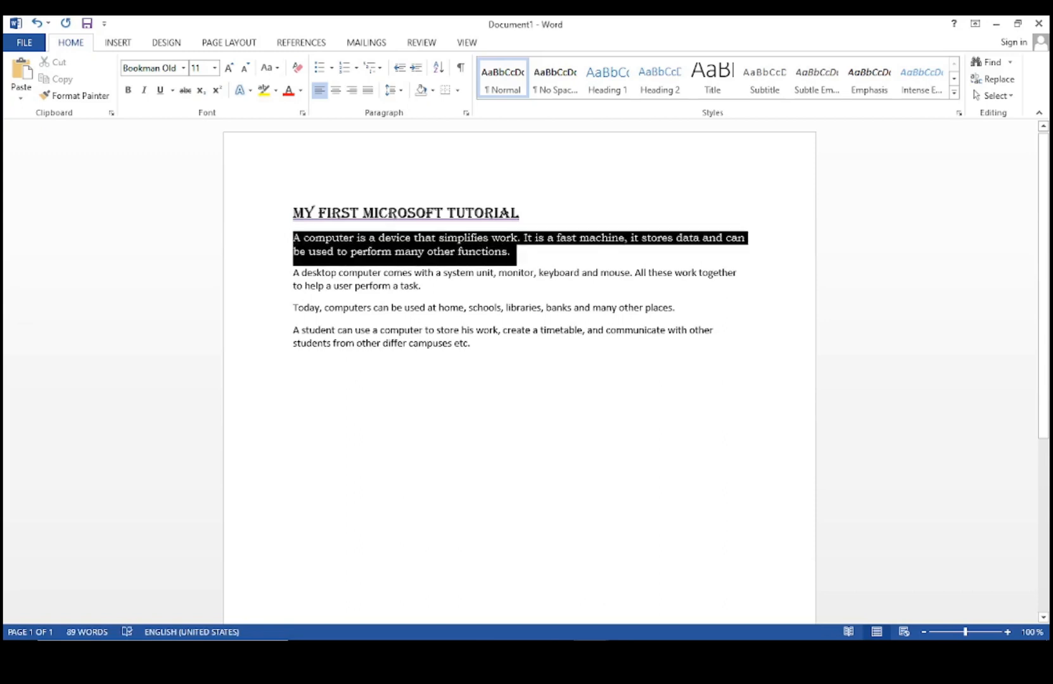
Enlarge the first paragraph to 12 pt and apply Sentence case to it.
click(229, 68)
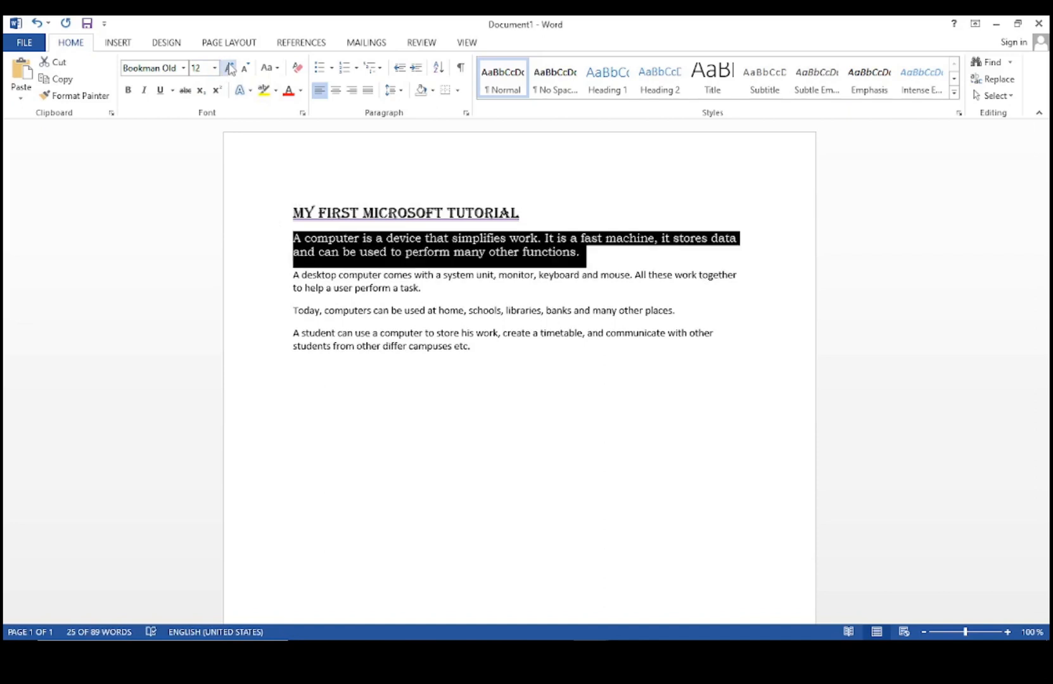
click(277, 69)
click(293, 89)
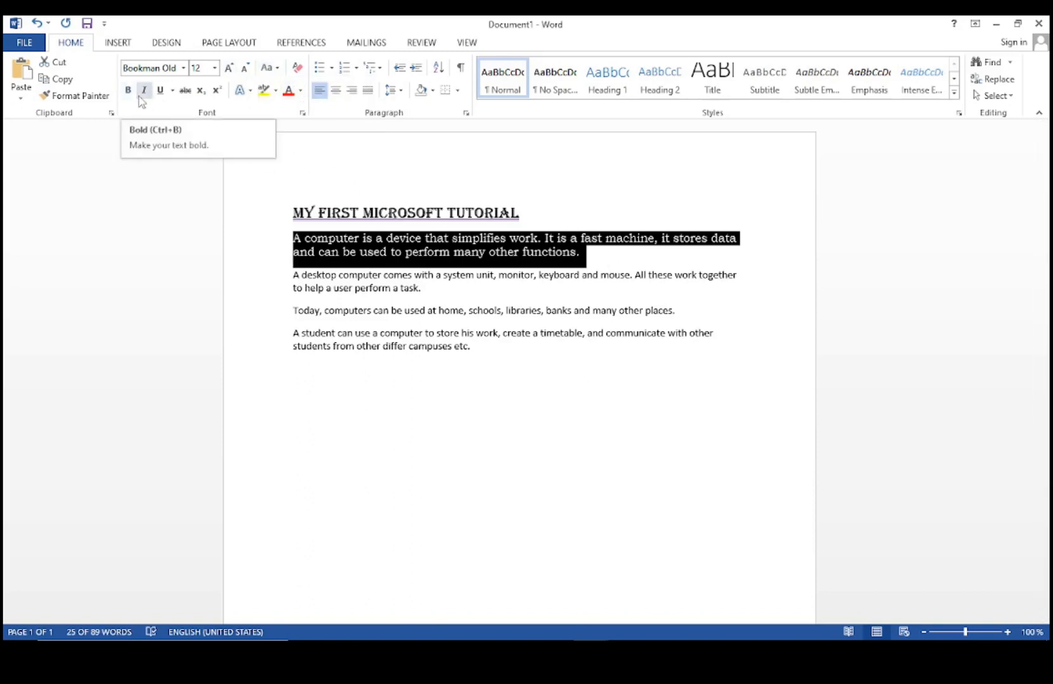
click(612, 248)
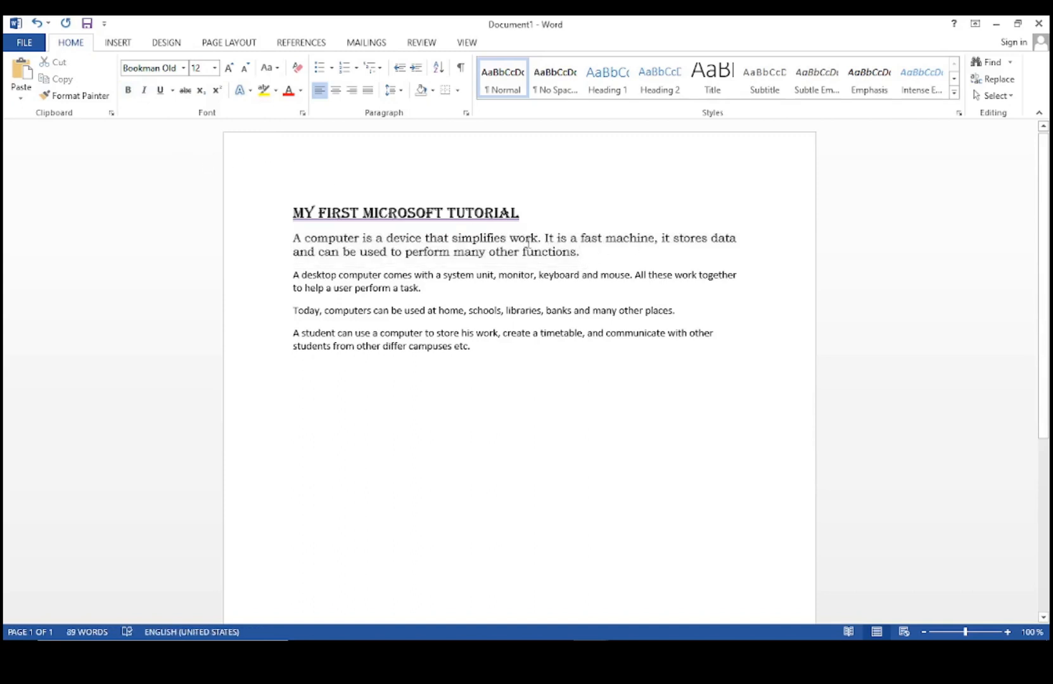
Make the first paragraph bold and italic.
drag(583, 258, 293, 238)
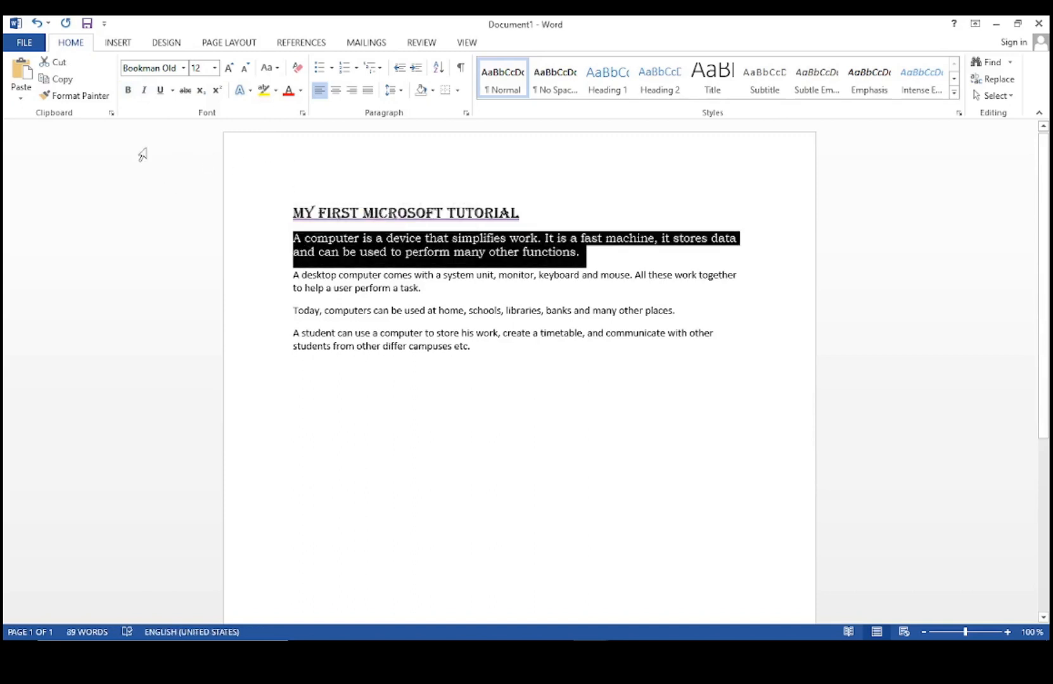
click(129, 95)
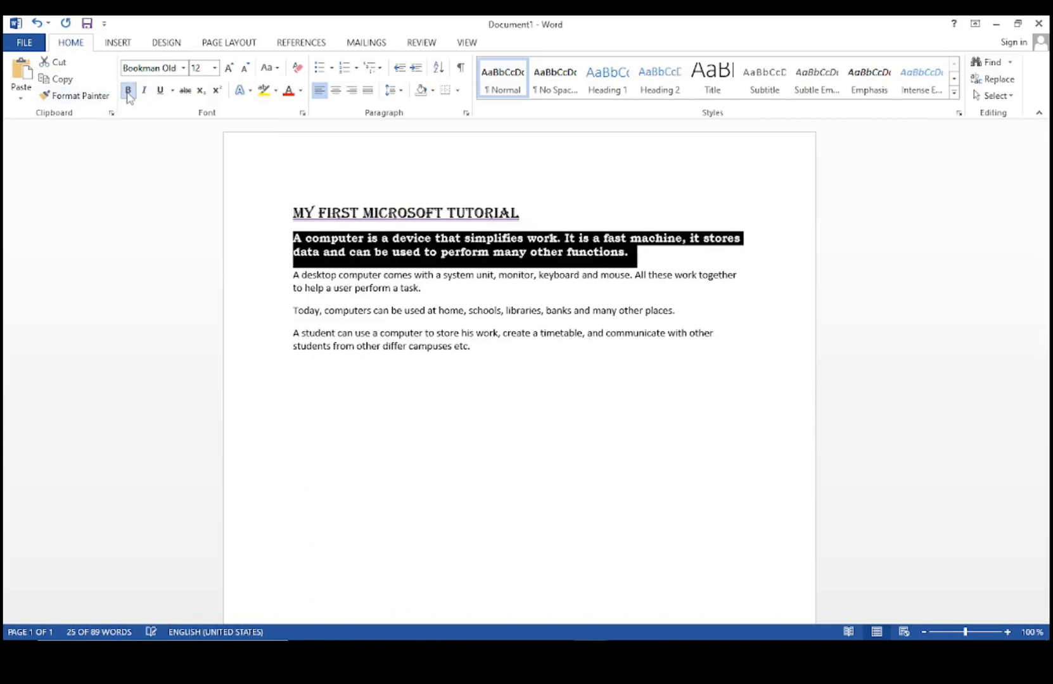
click(660, 254)
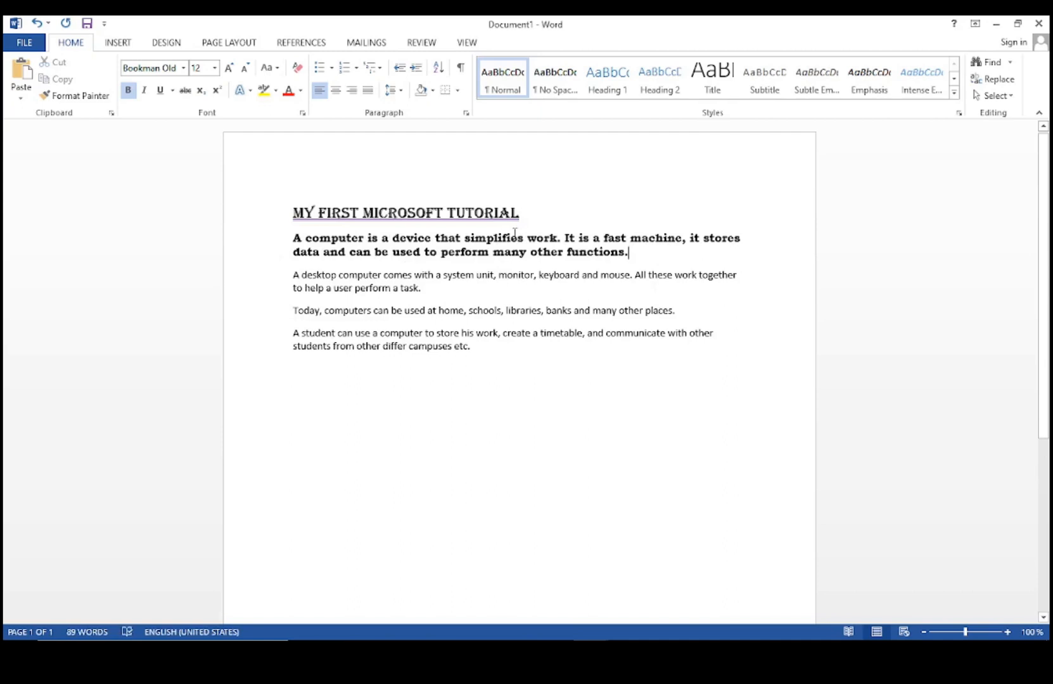
drag(649, 252, 282, 244)
click(144, 89)
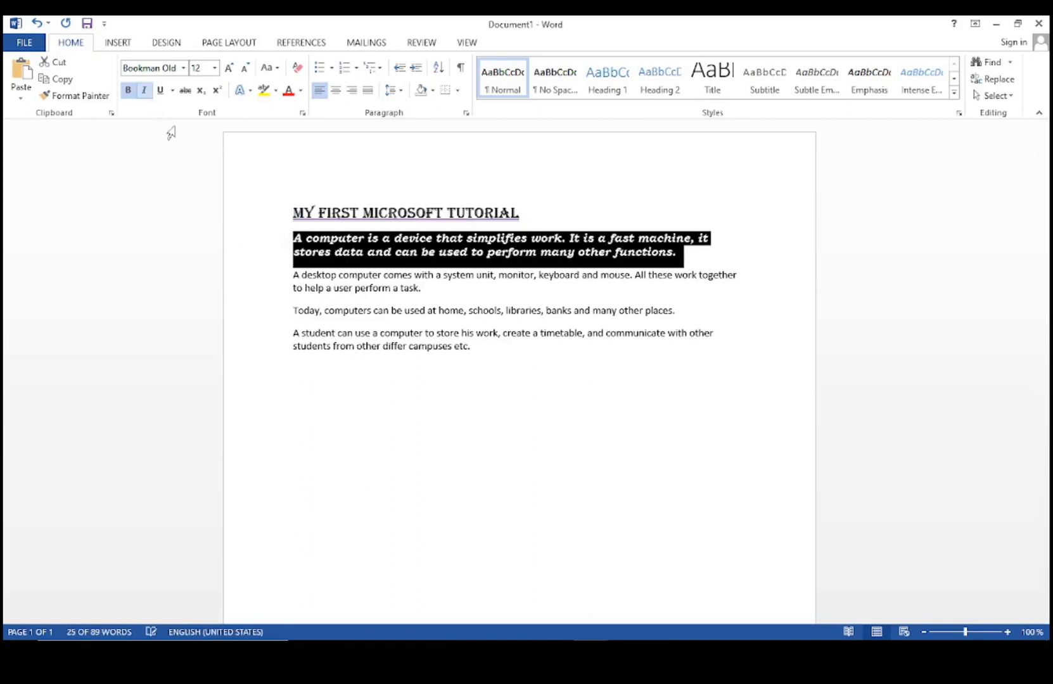
click(697, 260)
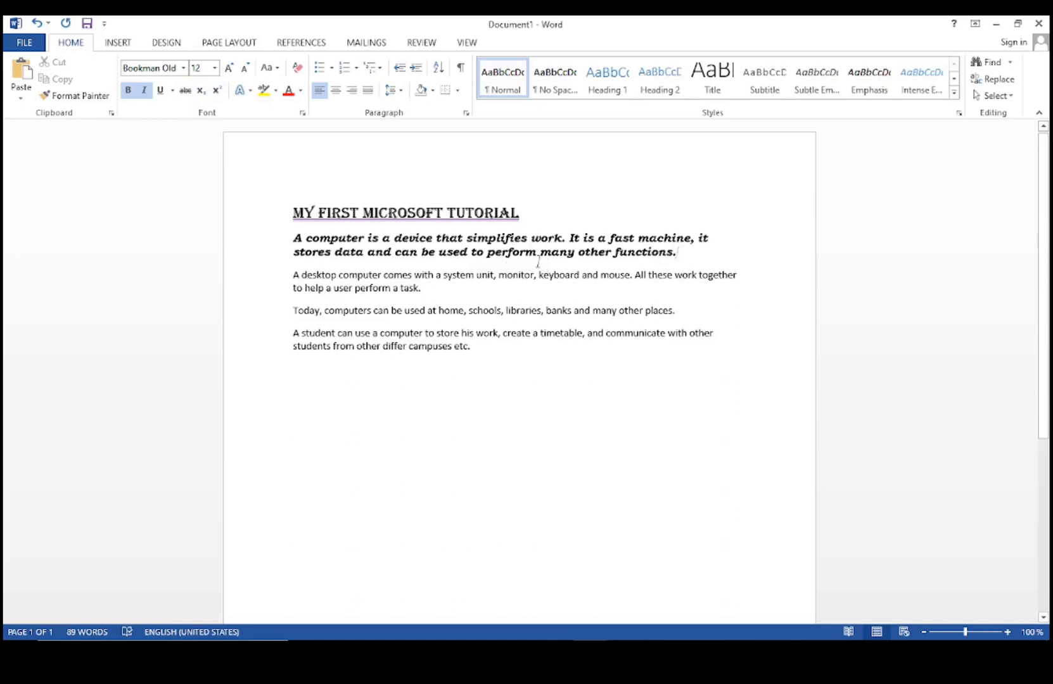
Apply strikethrough to the word 'perform' in the first paragraph.
drag(536, 256, 487, 256)
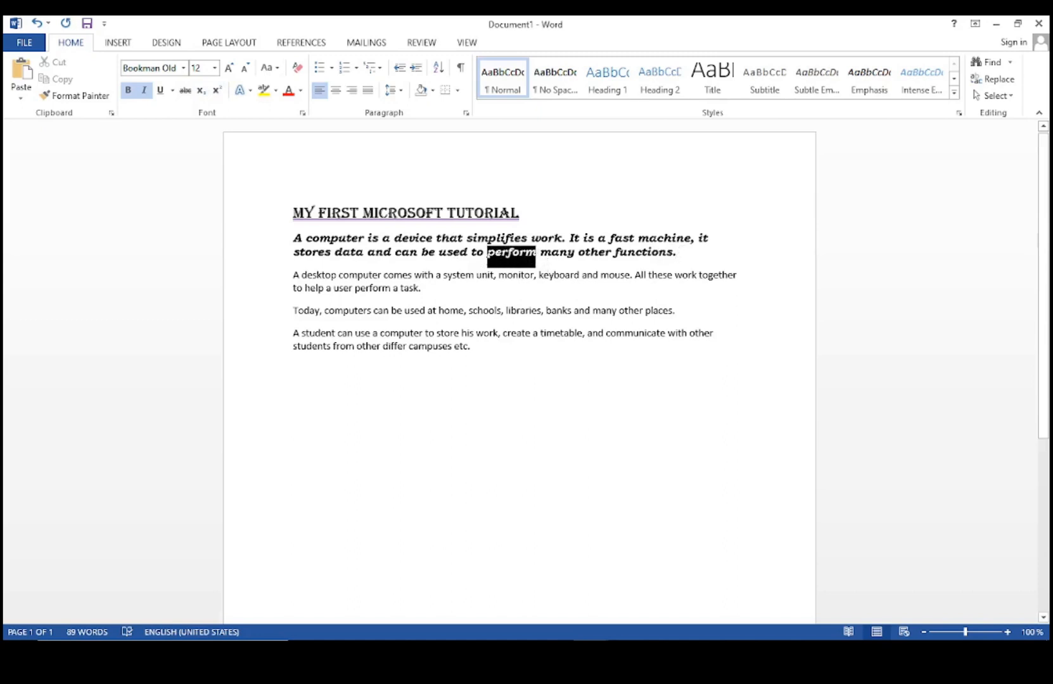
click(535, 256)
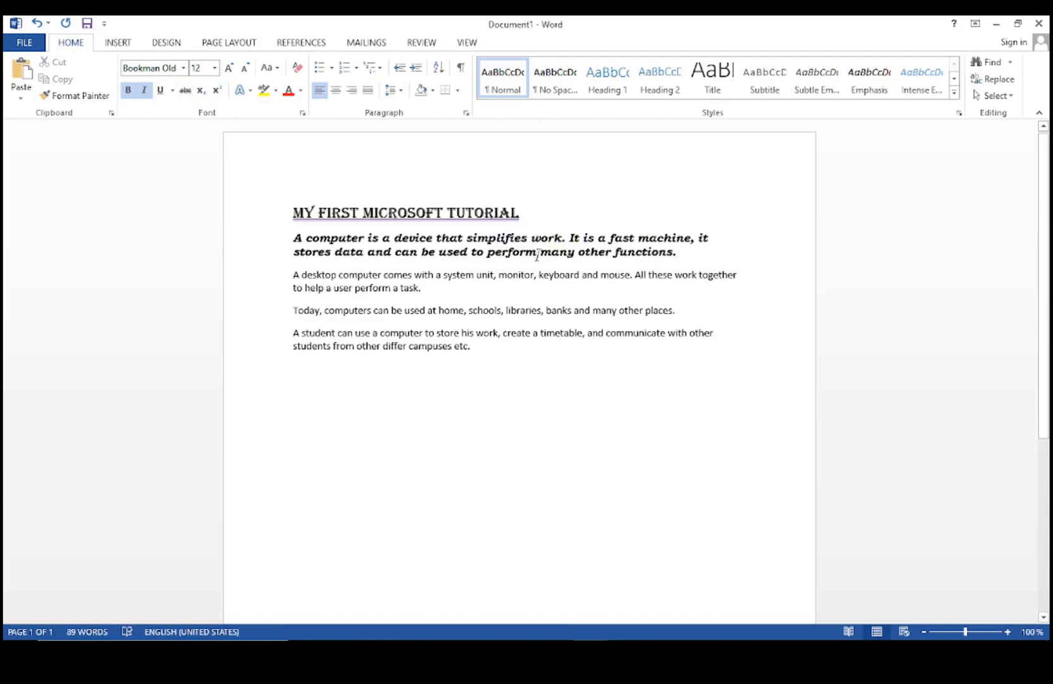
drag(534, 255, 487, 256)
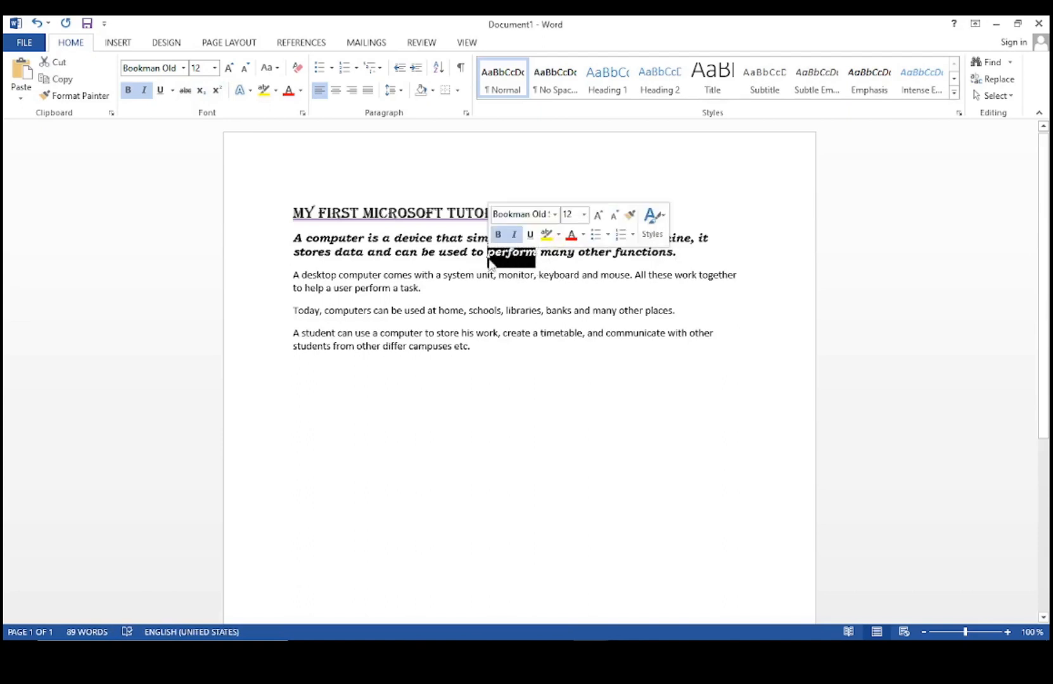
click(183, 94)
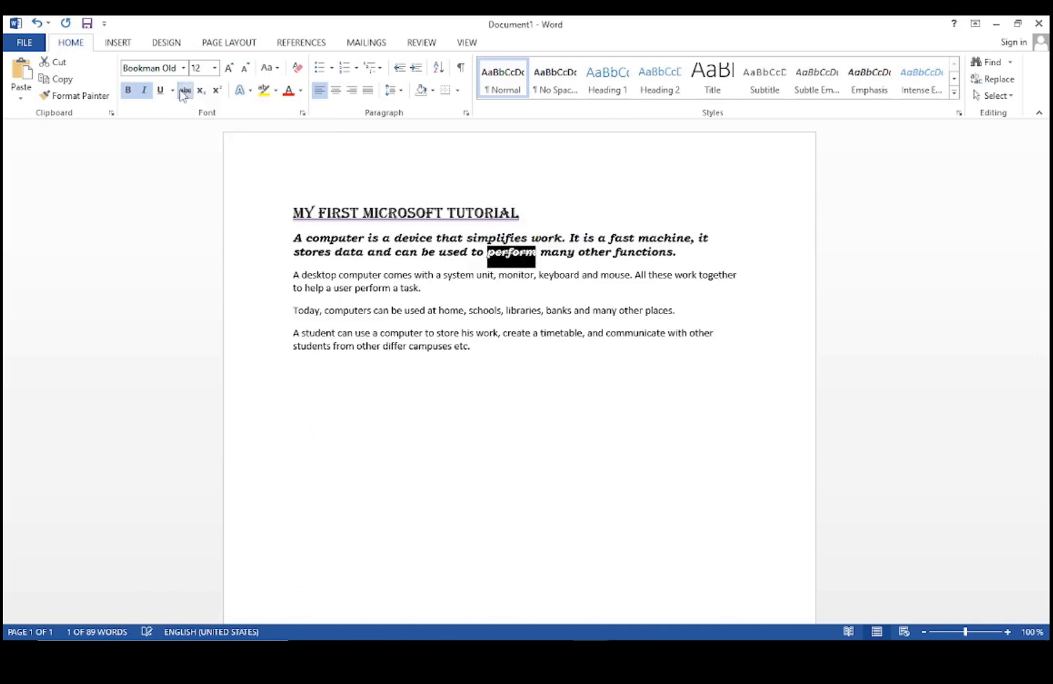
click(698, 413)
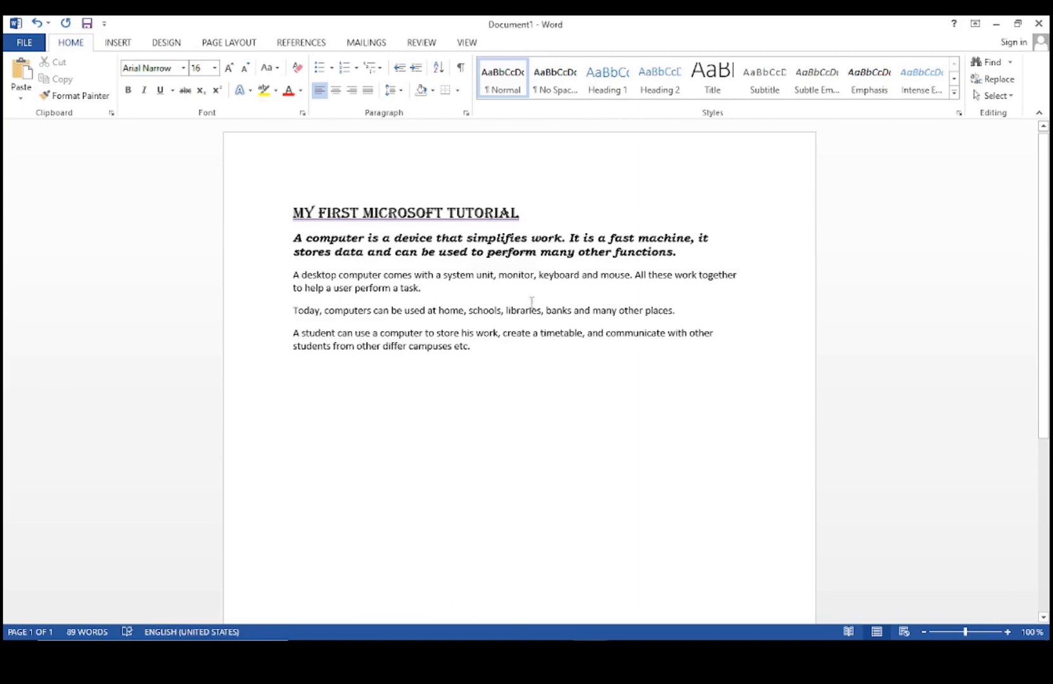
Zoom in and type H2O on the last line, making the 2 subscript.
click(1007, 632)
click(1007, 632)
click(1008, 632)
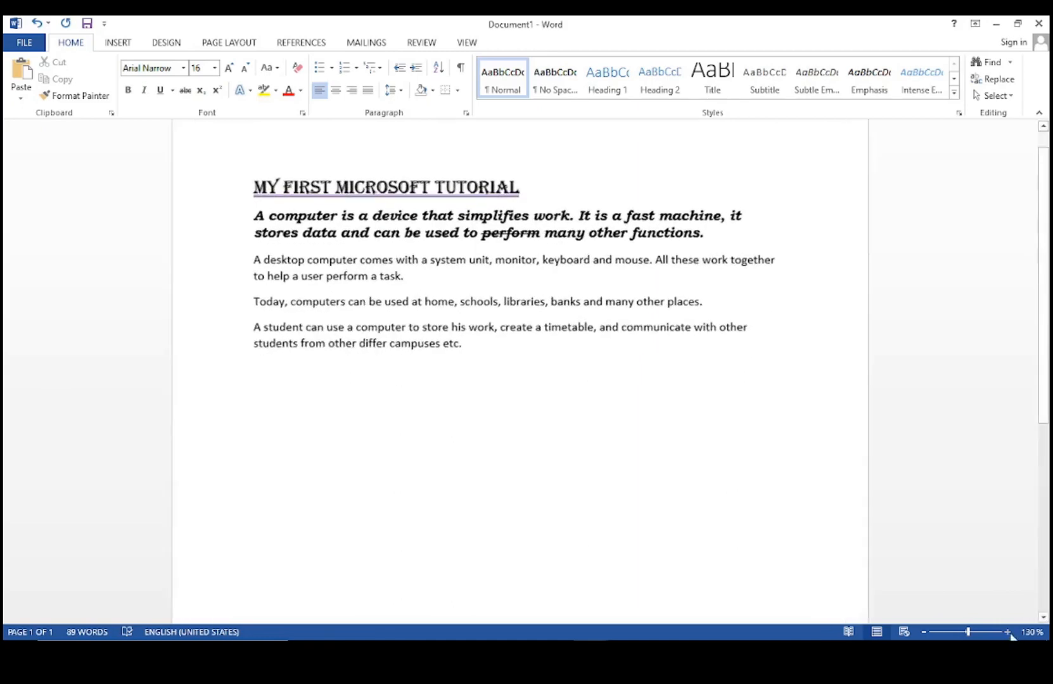
click(1007, 632)
click(1007, 631)
click(1008, 632)
click(1007, 632)
click(1008, 631)
click(1008, 631)
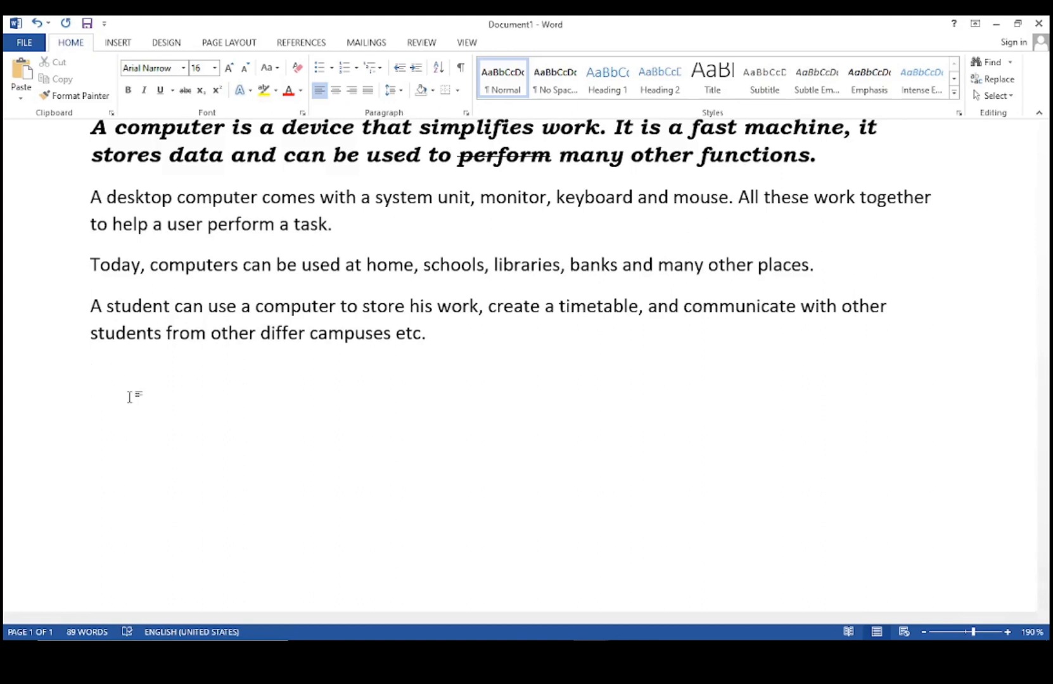
text(h)
key(BackSpace)
text(H2O)
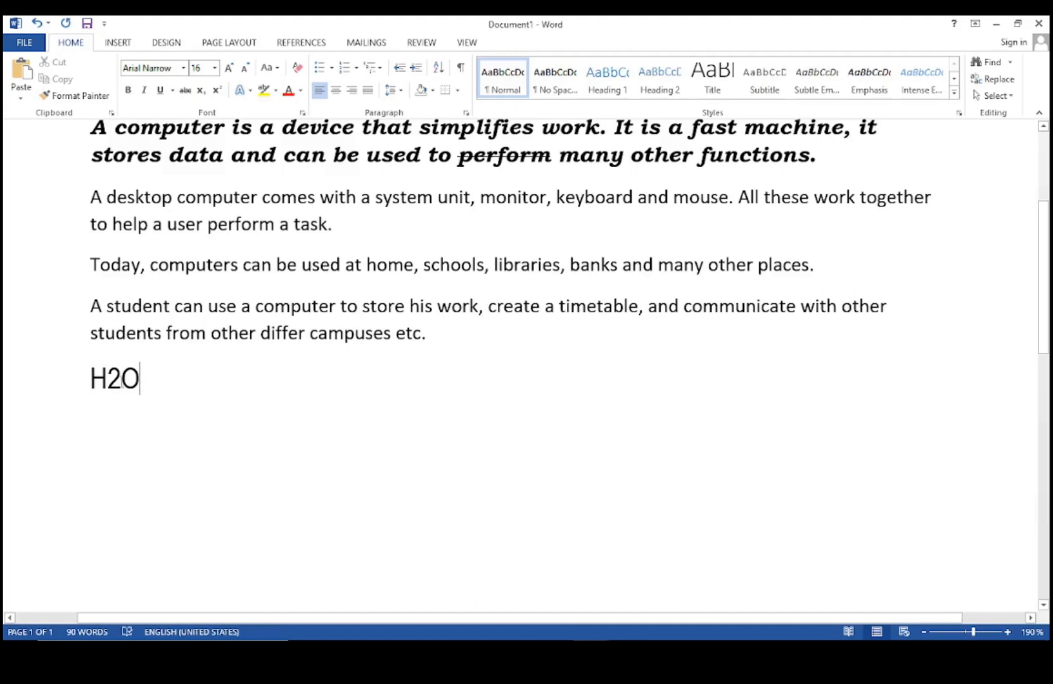
drag(120, 379, 109, 380)
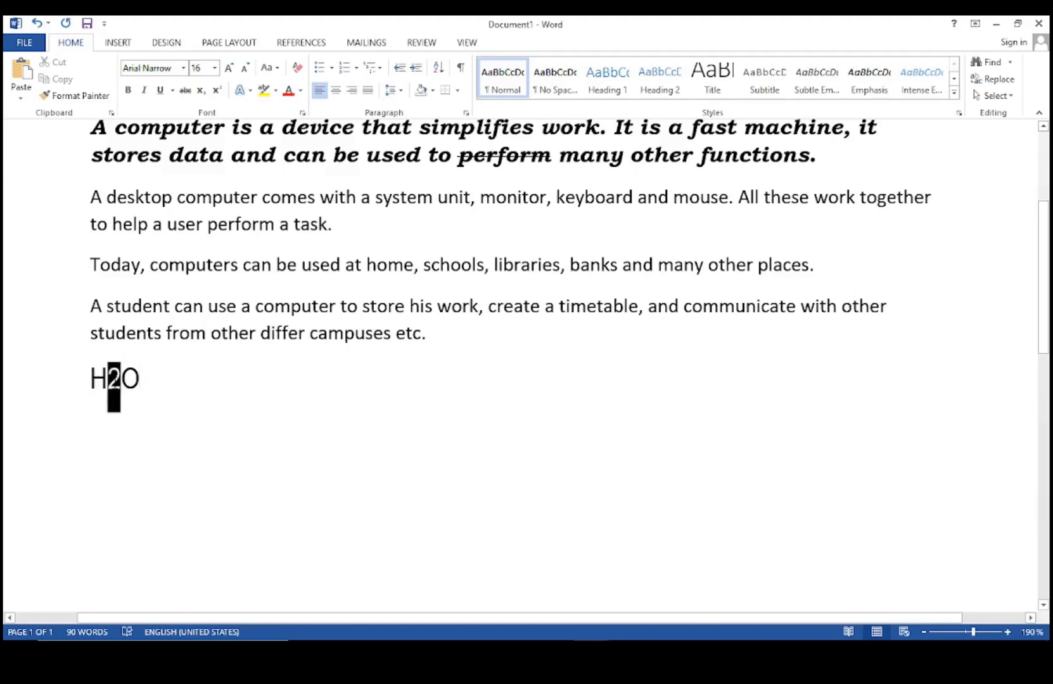
click(202, 92)
click(157, 413)
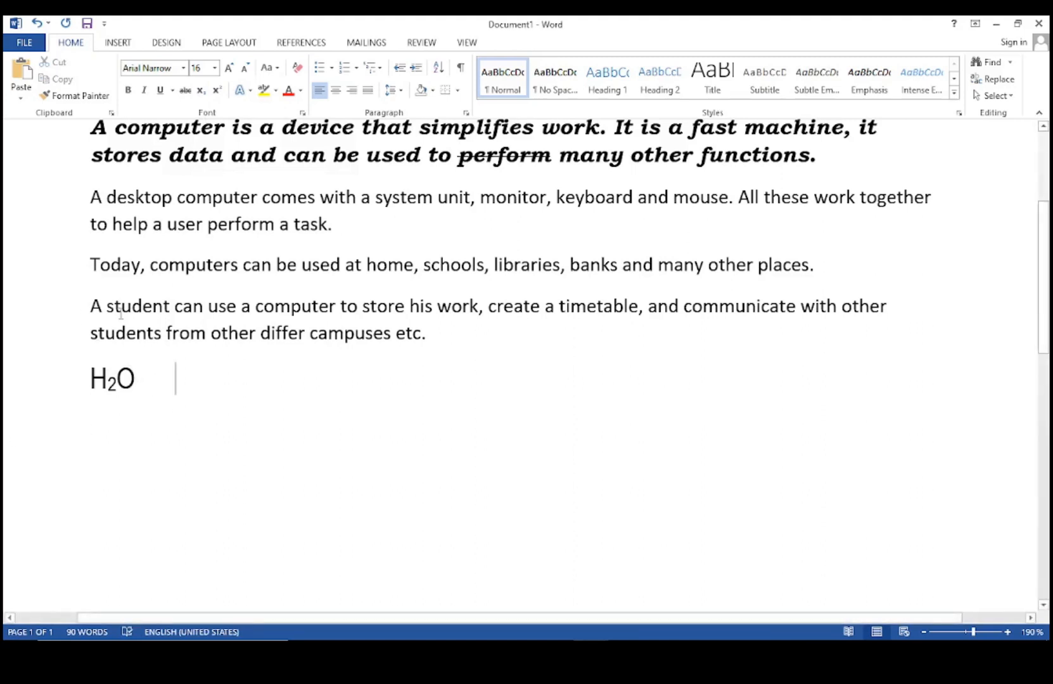
Type X2 after it and make the 2 superscript.
text(X)
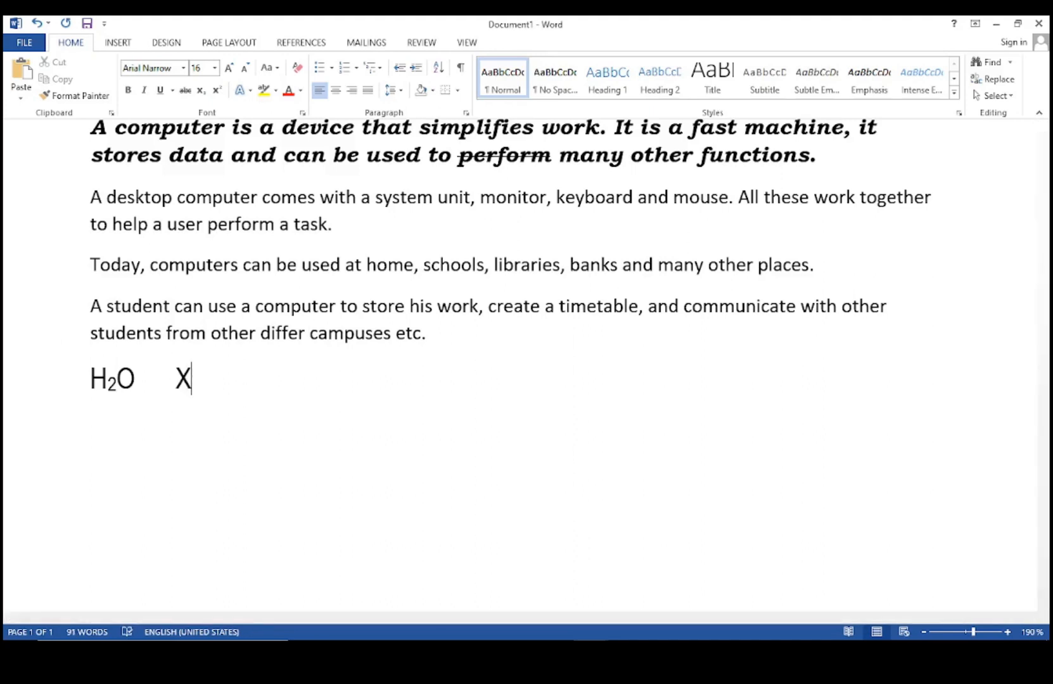
text(2)
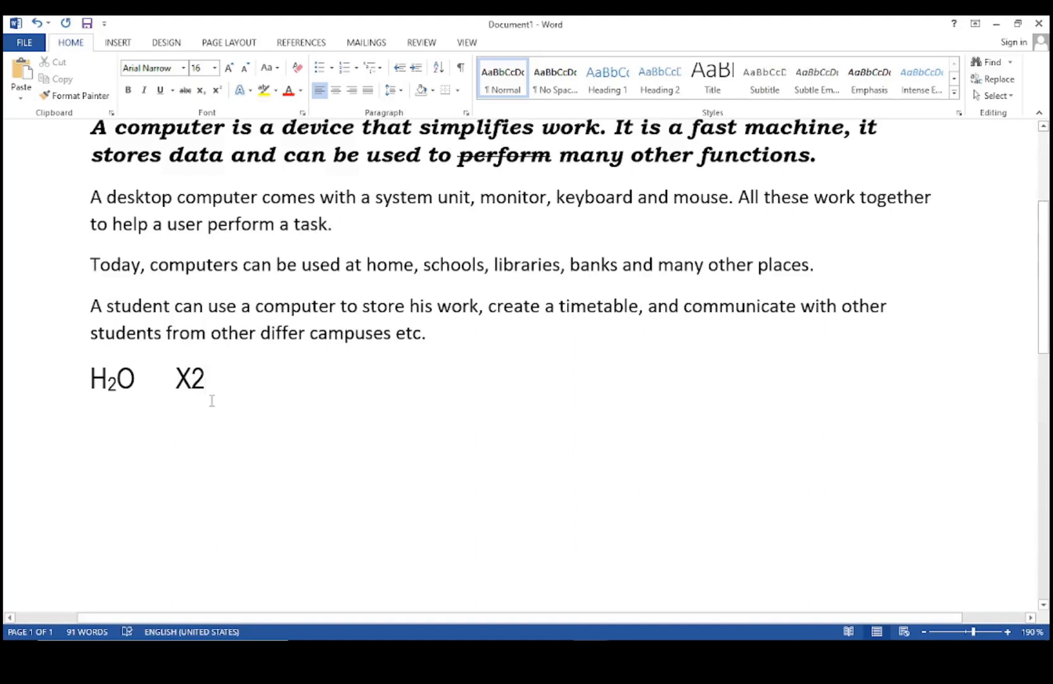
drag(209, 381, 192, 382)
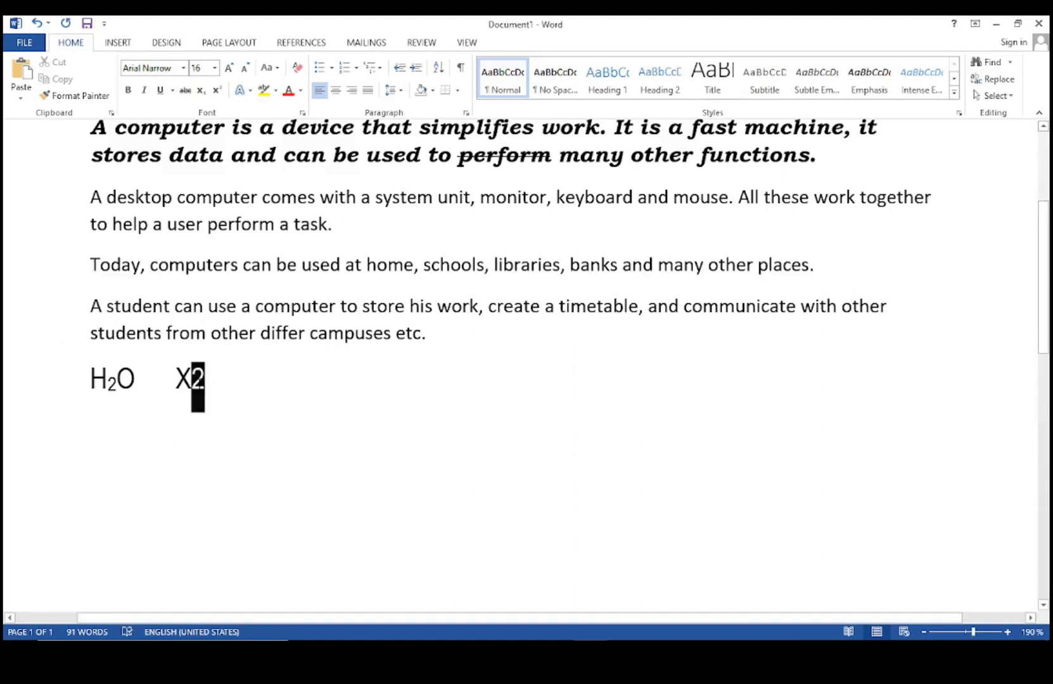
click(216, 90)
click(230, 382)
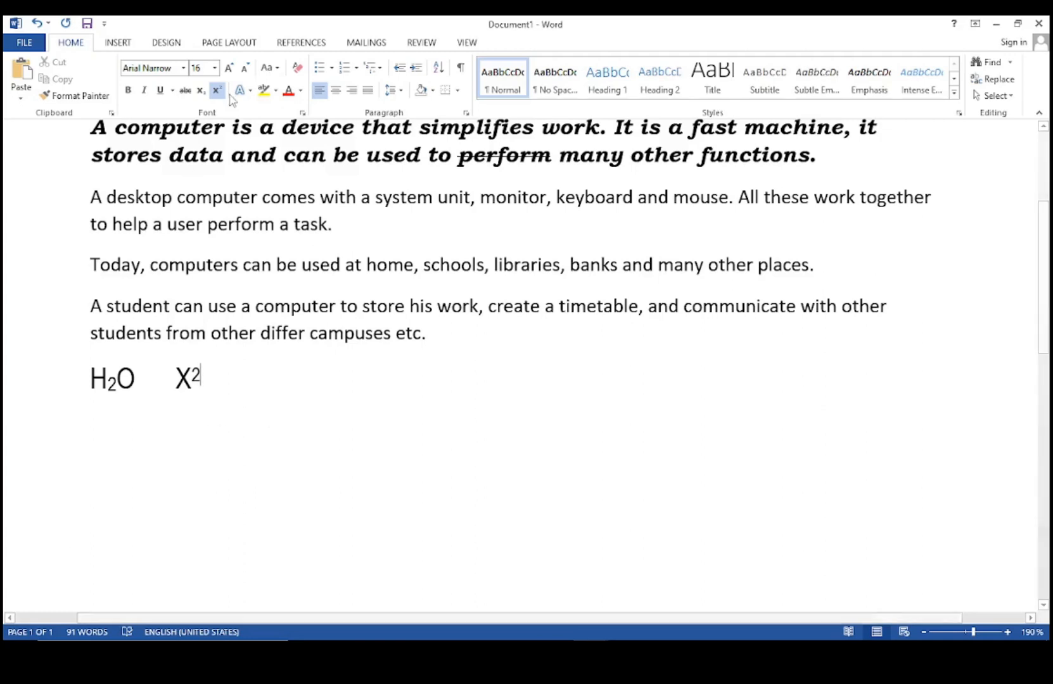
scroll(586, 383, up, 3)
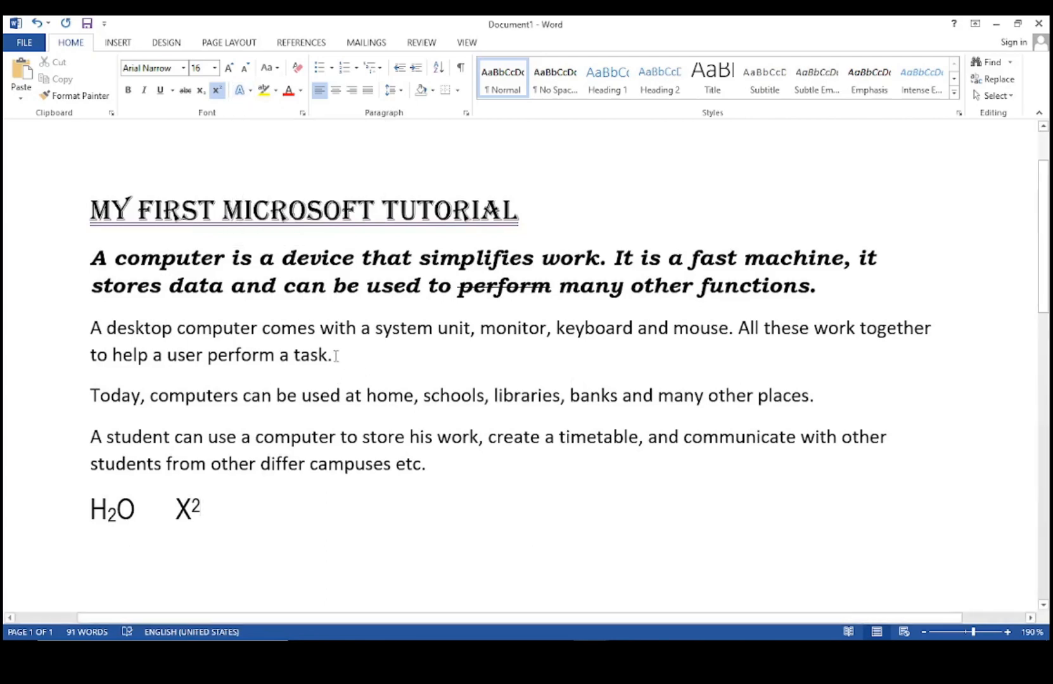
Apply an Outer shadow text effect to the 'A desktop computer' paragraph.
drag(336, 357, 90, 328)
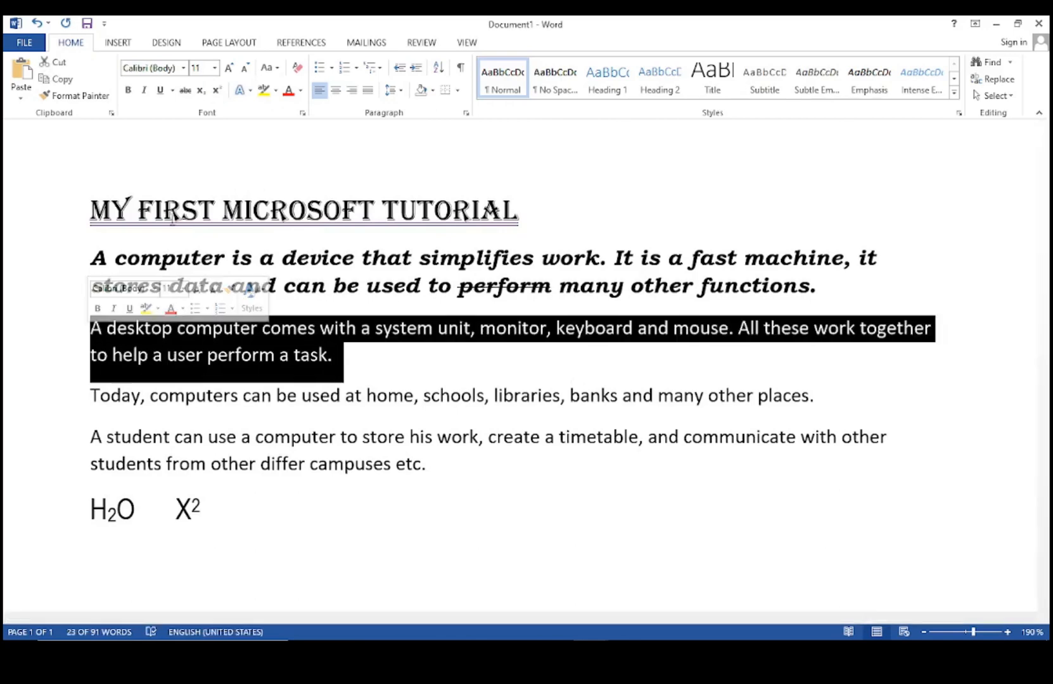
click(249, 92)
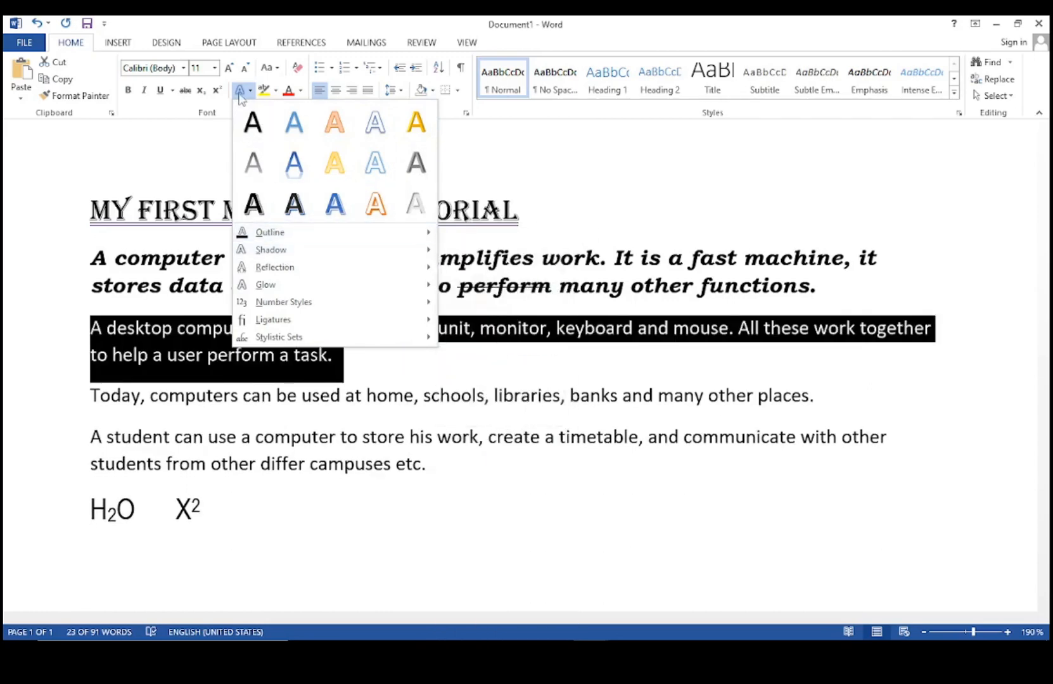
click(471, 159)
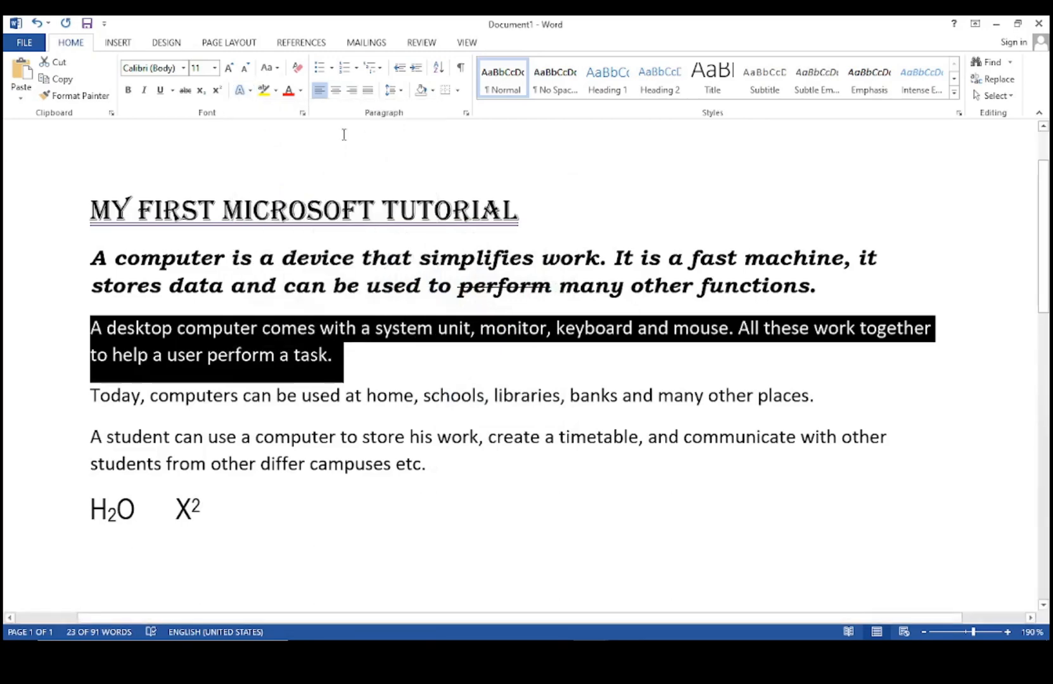
click(249, 91)
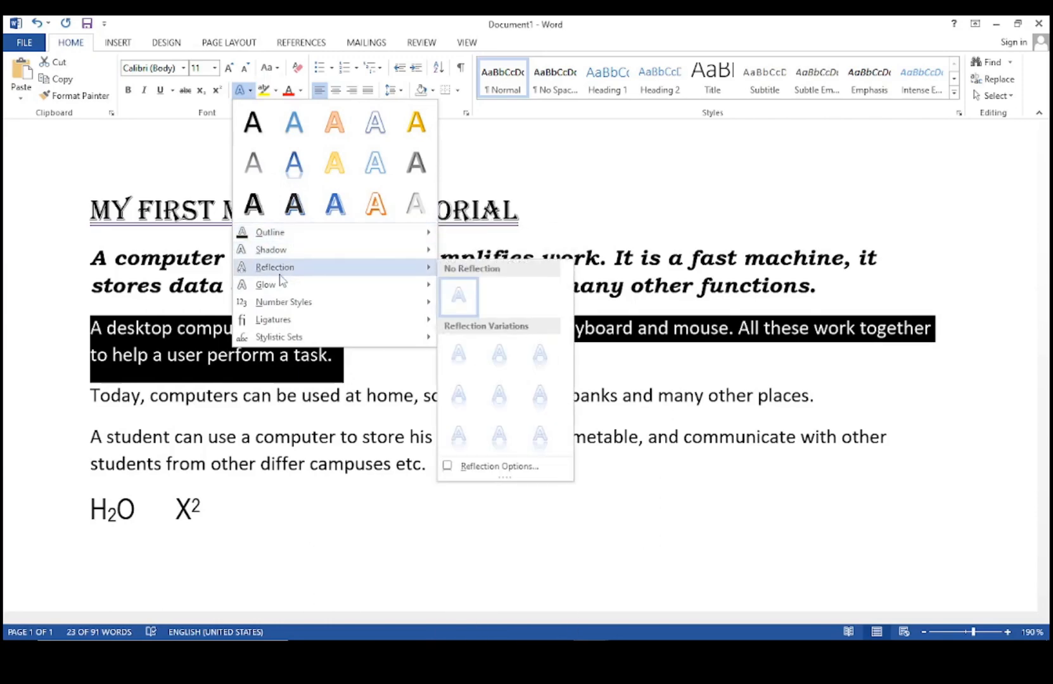
mouse_move(277, 288)
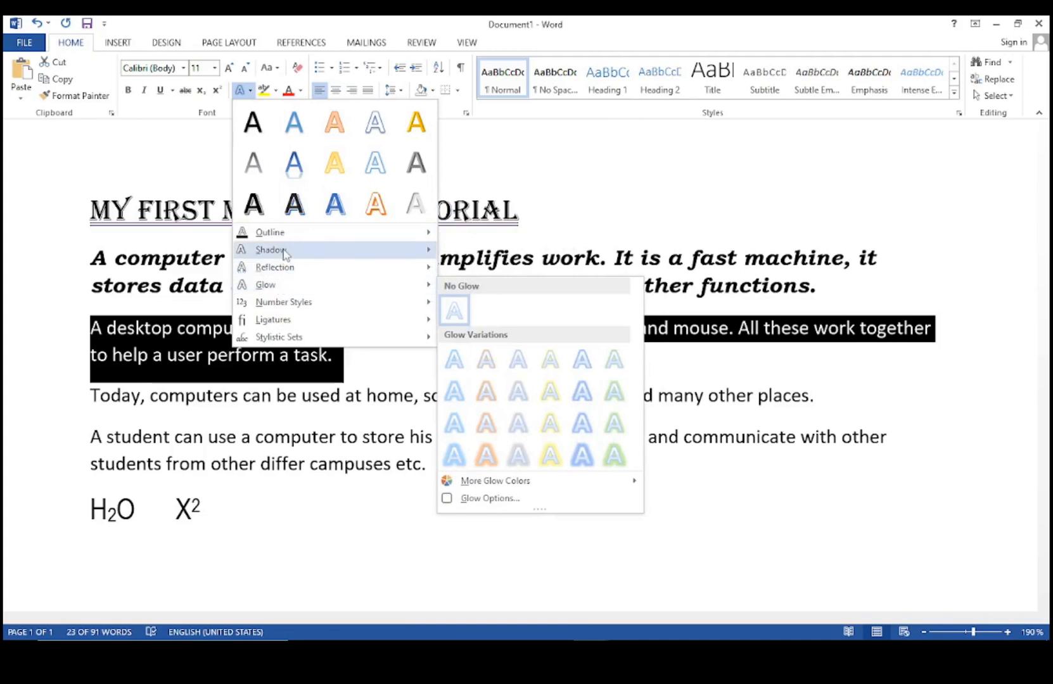
mouse_move(285, 249)
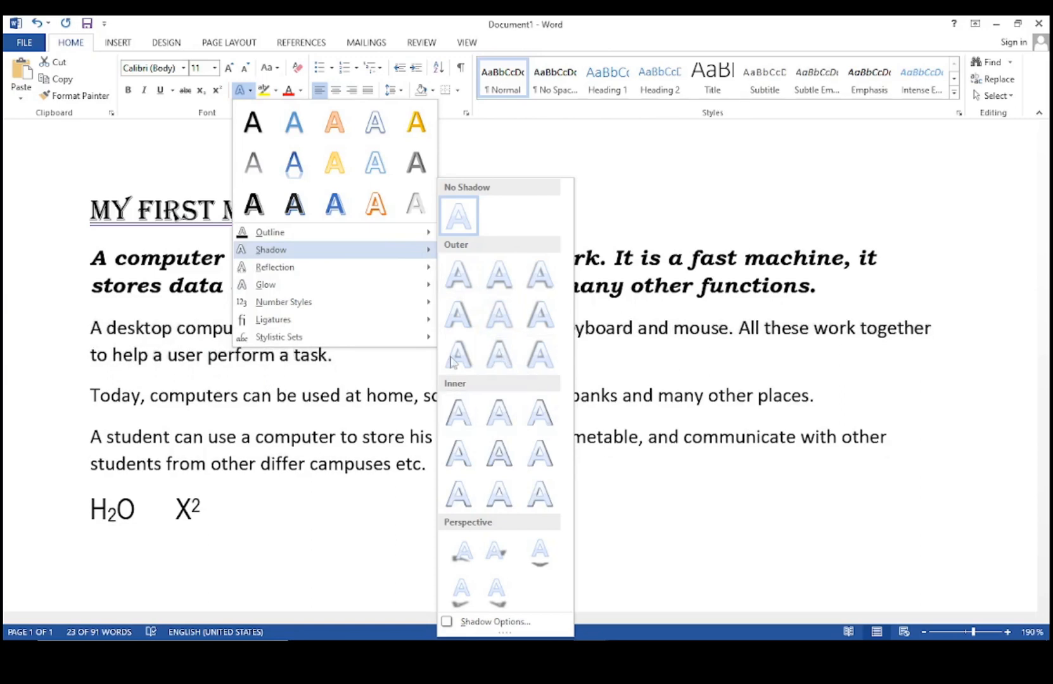
click(457, 275)
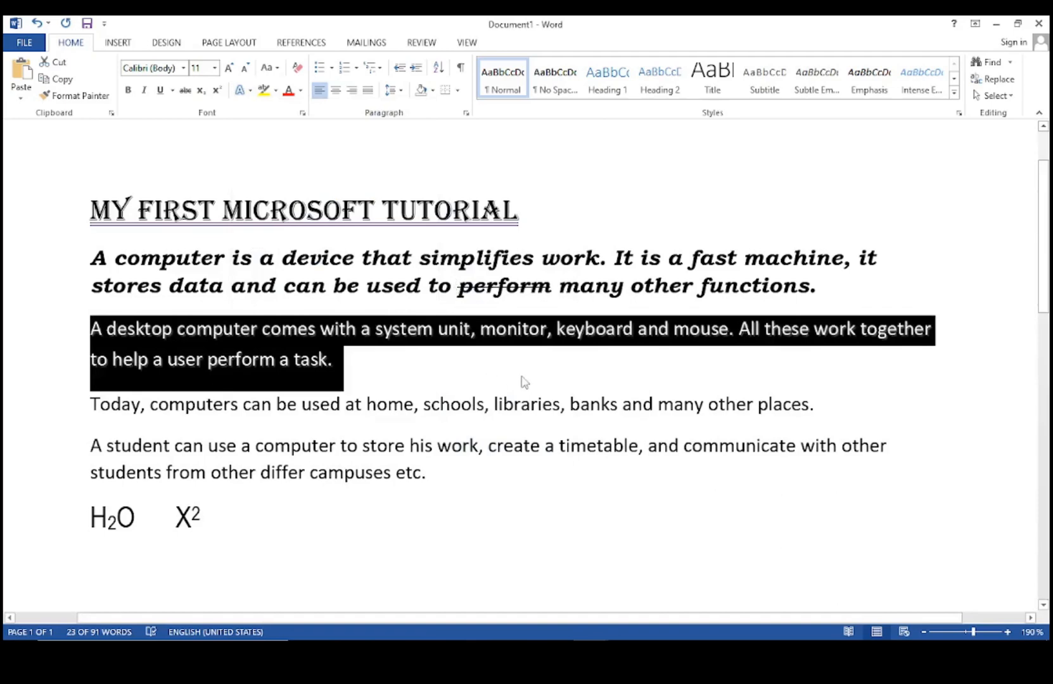
click(474, 374)
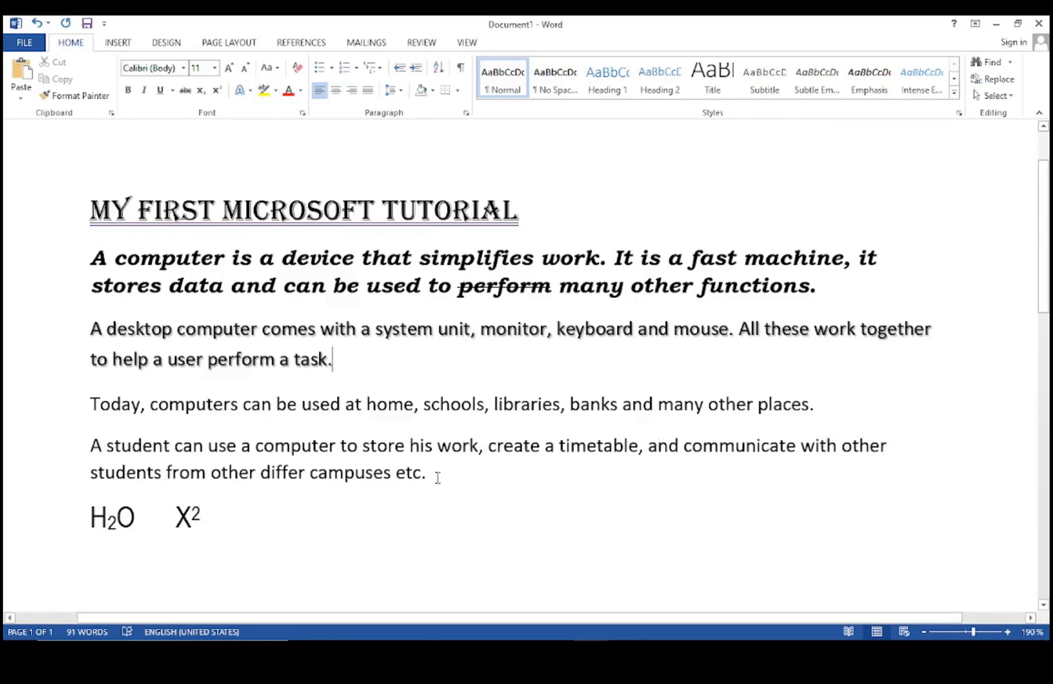
Highlight the 'A student can use a computer' paragraph in magenta.
drag(428, 474, 90, 447)
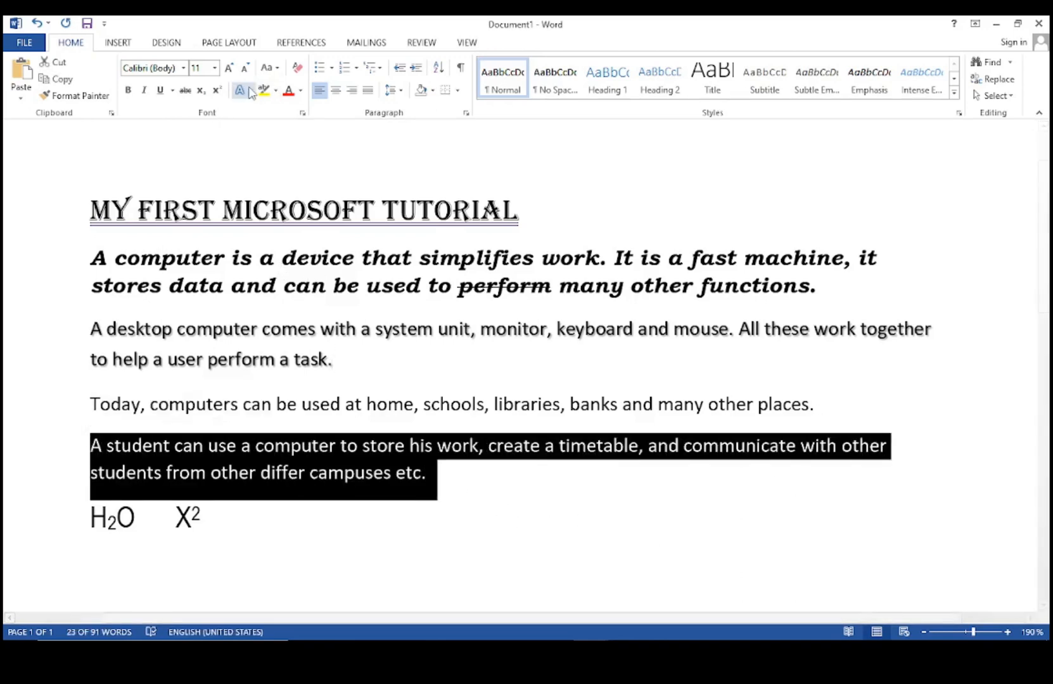
click(276, 90)
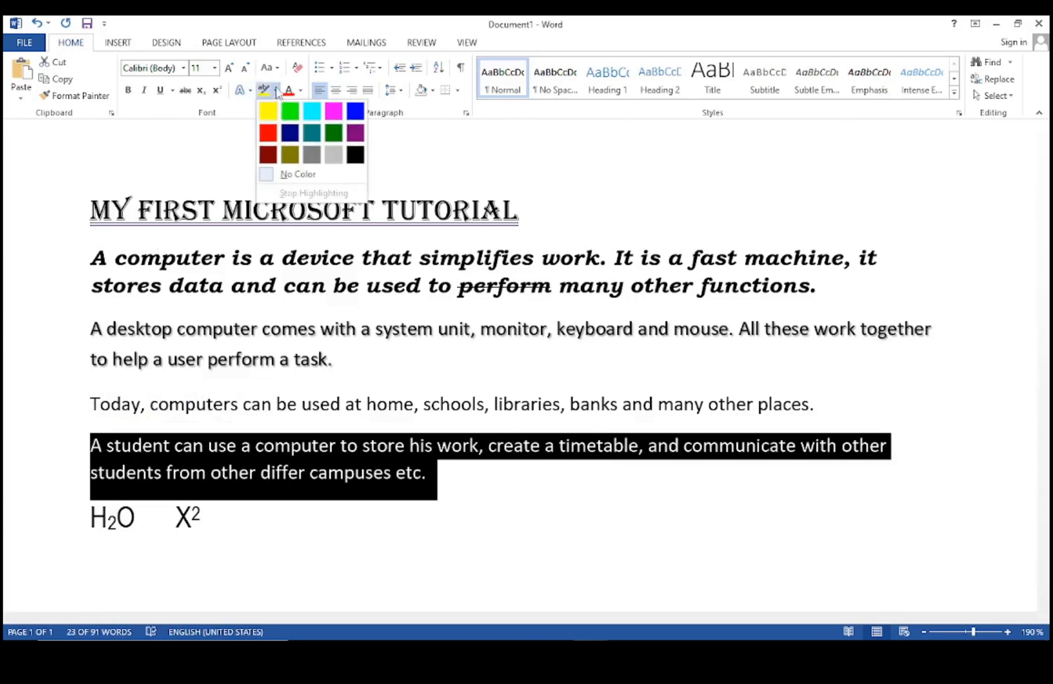
click(340, 117)
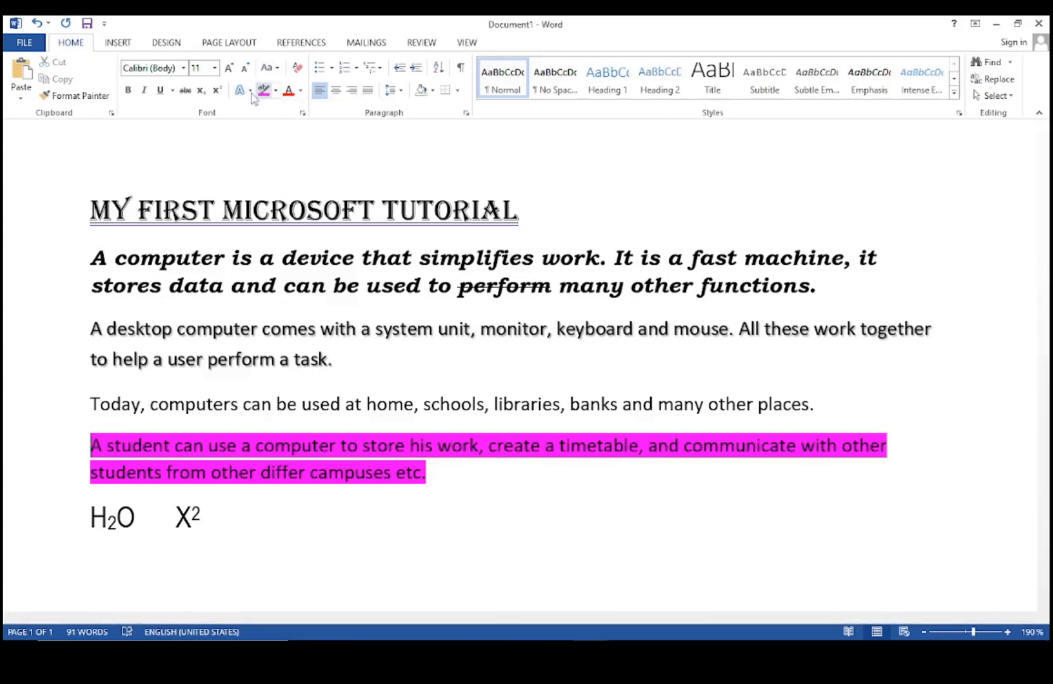
Set the font colour of the 'Today, computers' paragraph to blue.
drag(816, 404, 90, 404)
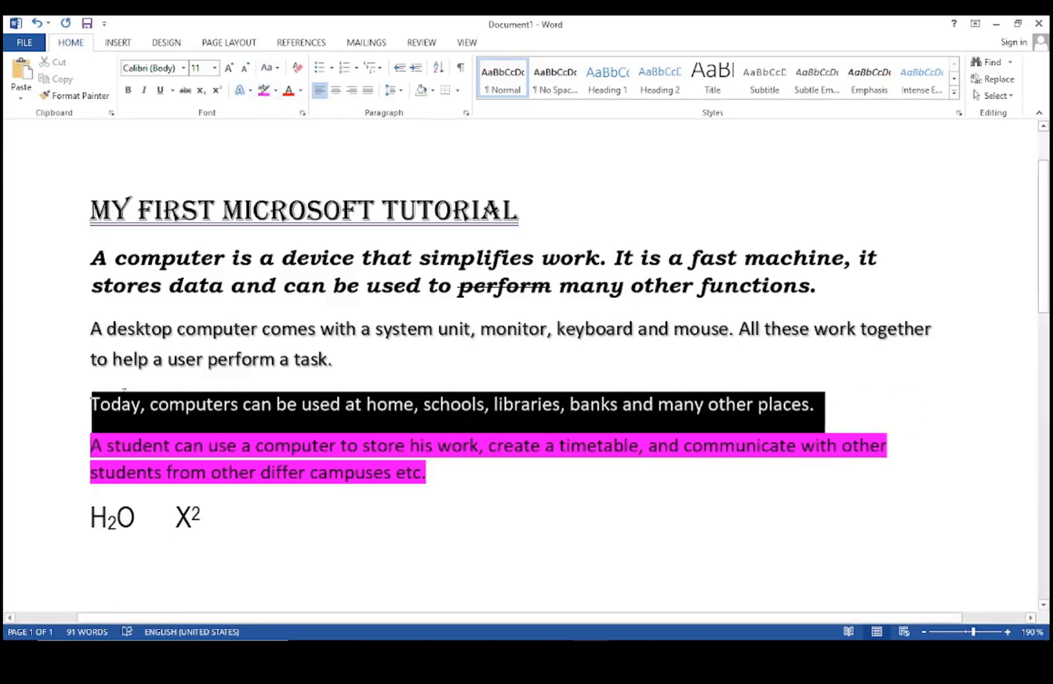
click(300, 95)
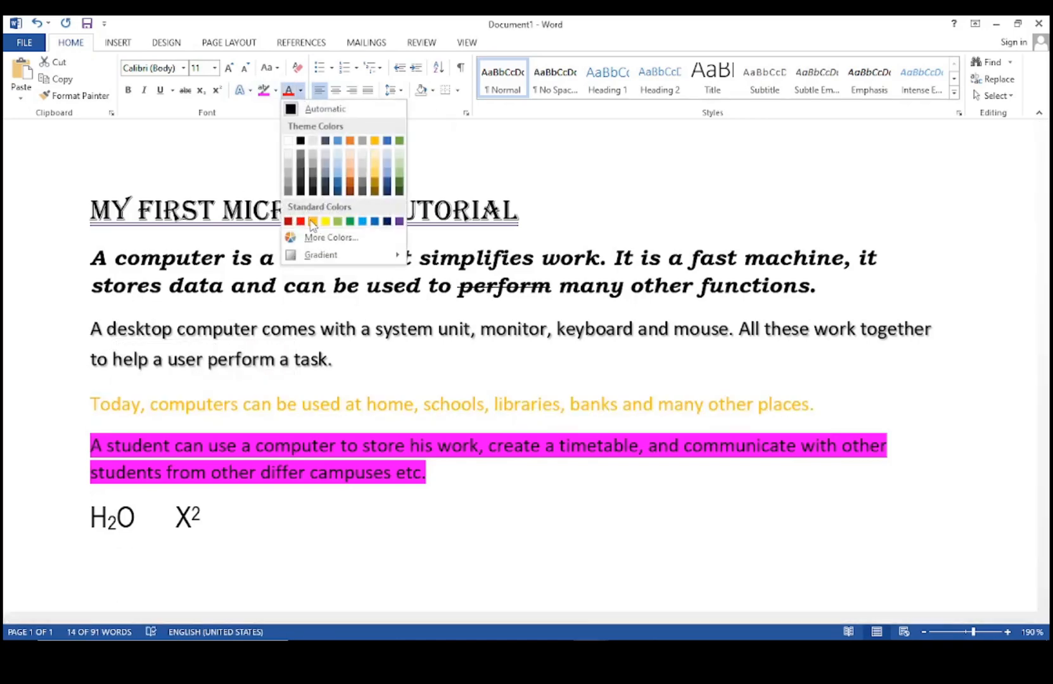
click(387, 185)
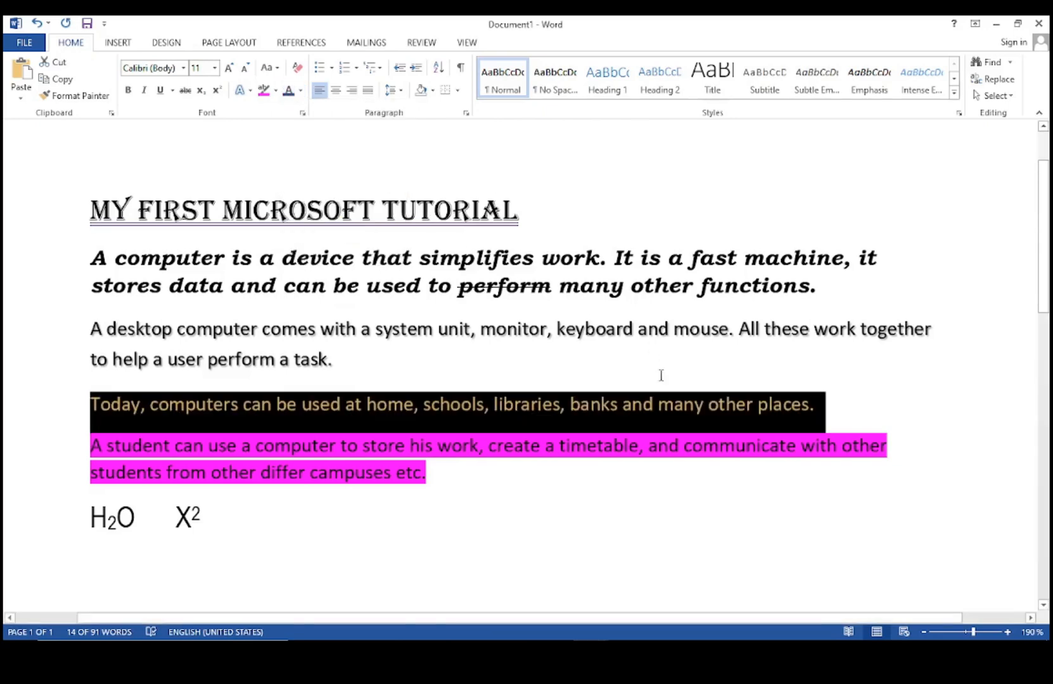
click(654, 353)
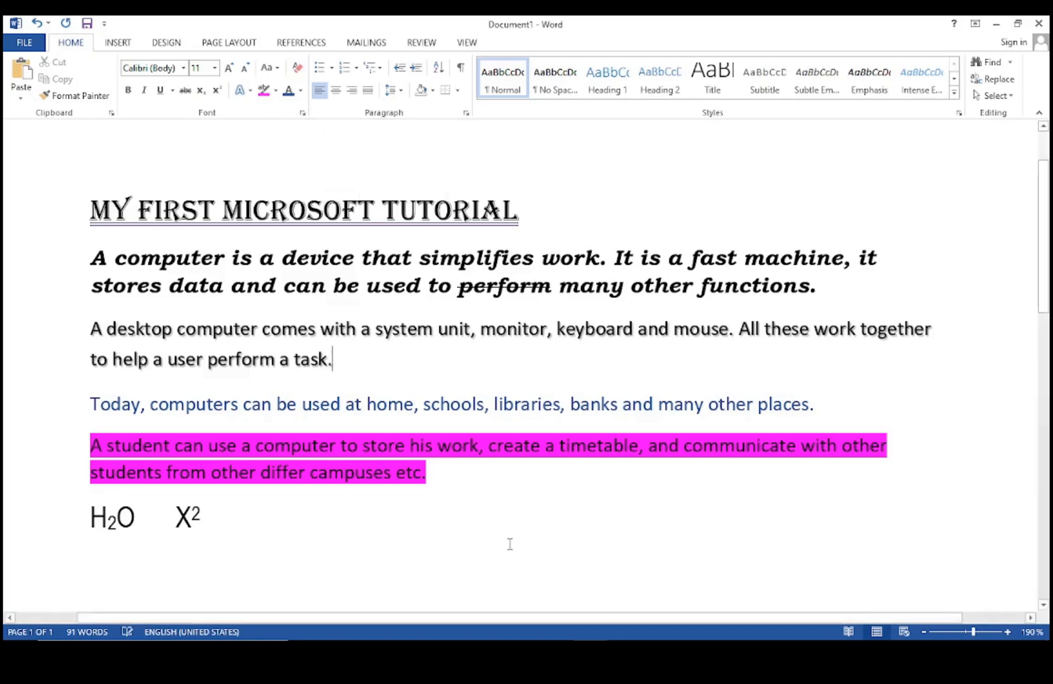
Clear all formatting from the document and delete the H2O X2 line.
drag(390, 524, 33, 230)
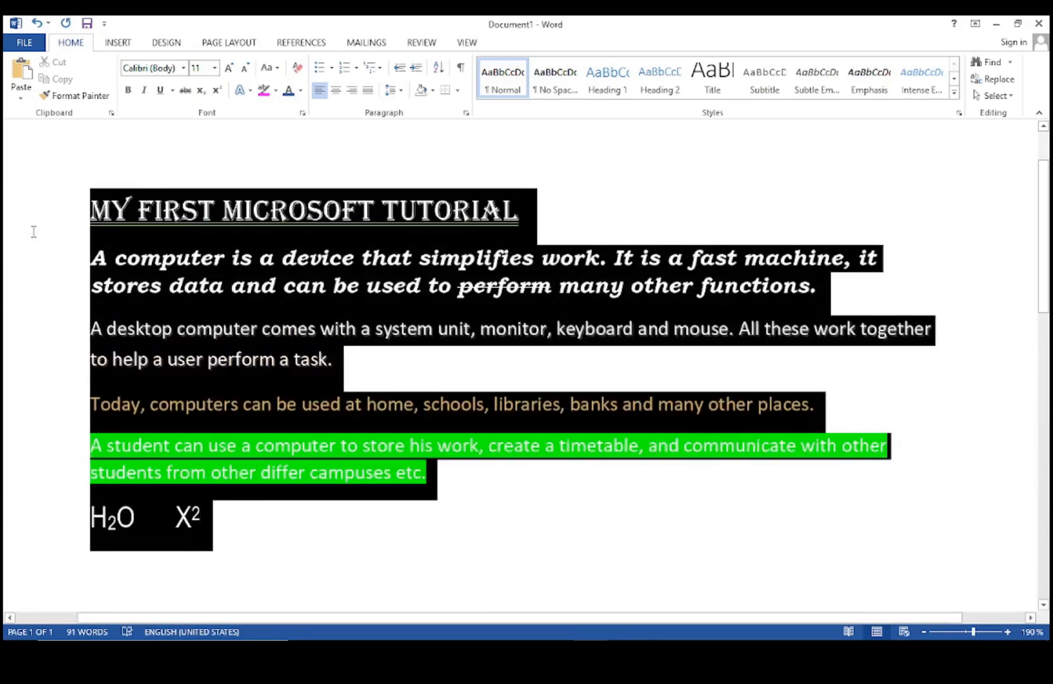
click(298, 68)
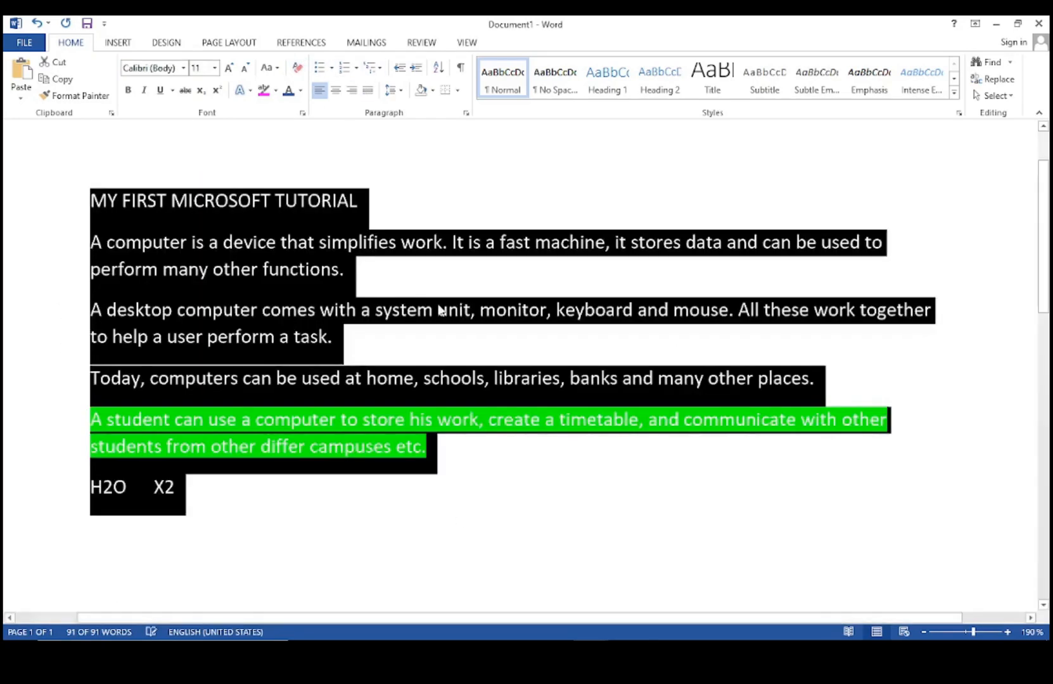
click(528, 499)
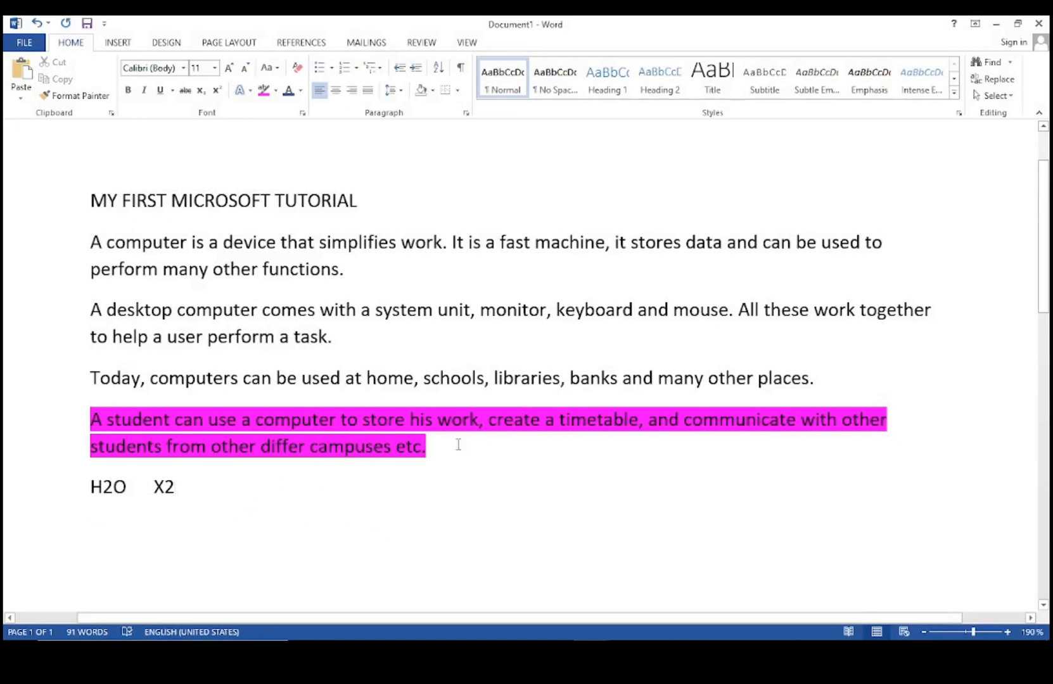
drag(205, 481, 92, 485)
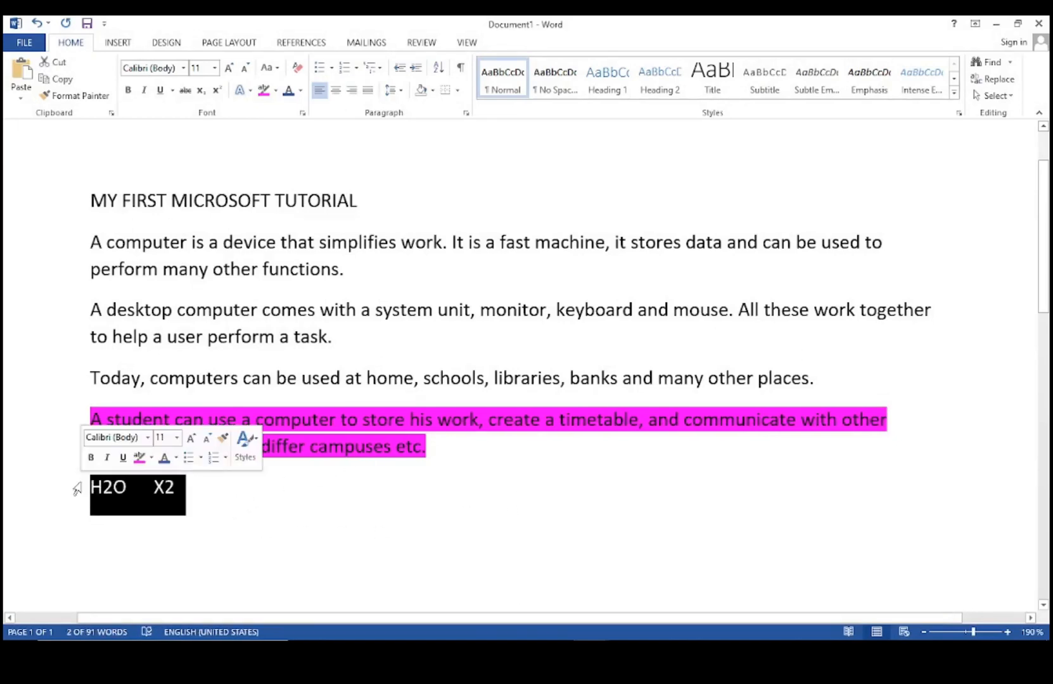
key(Delete)
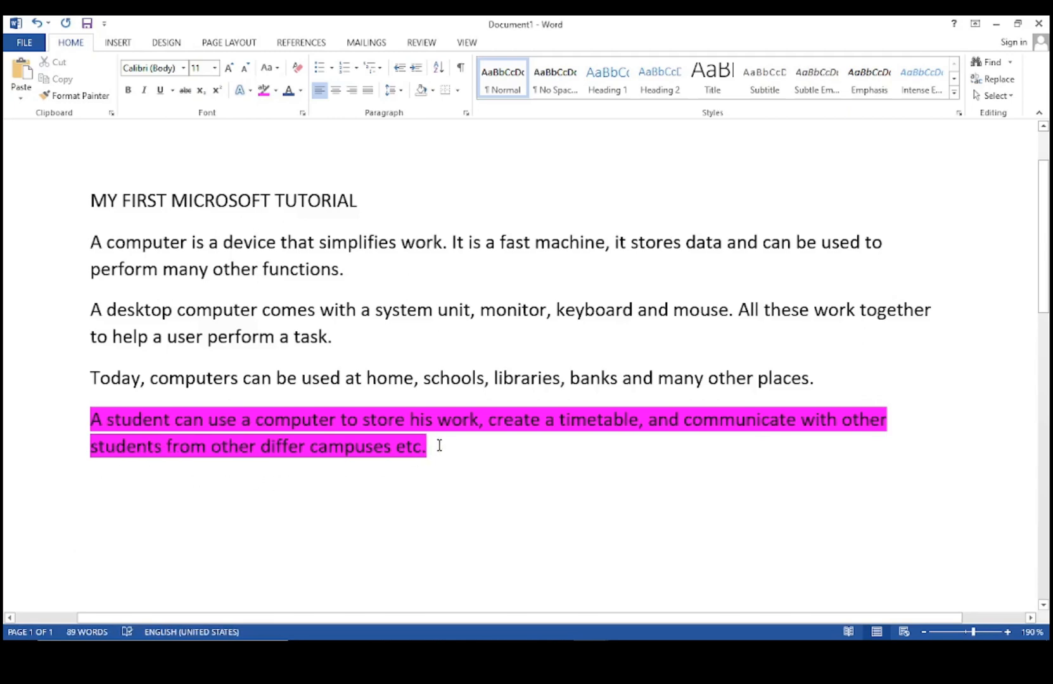
Set the last paragraph's highlight to No Color.
drag(434, 450, 90, 419)
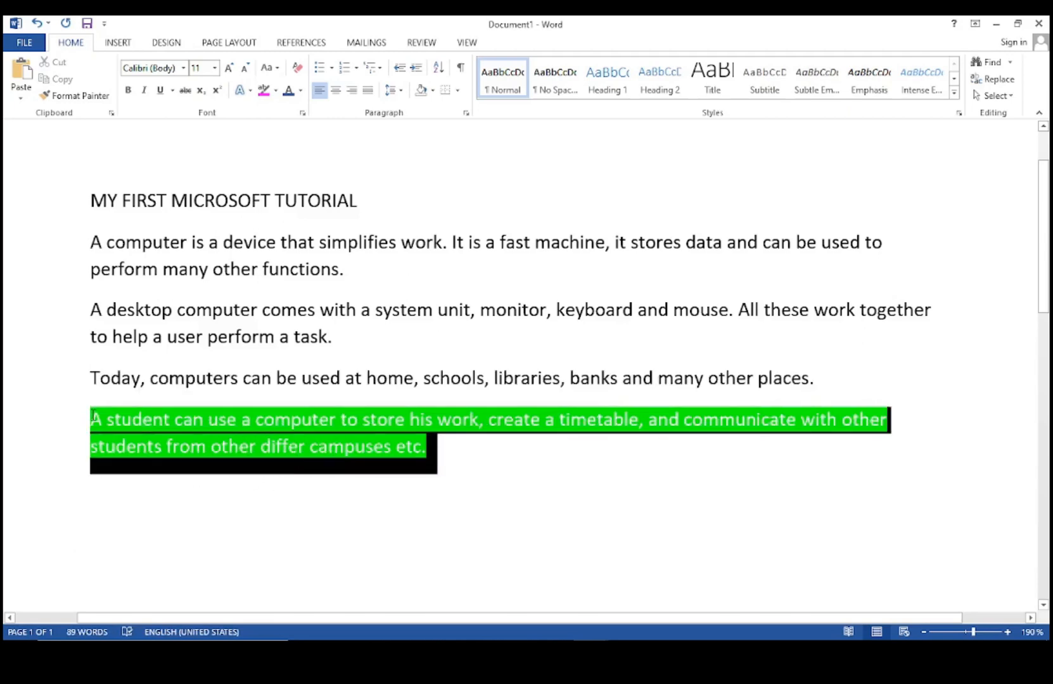
click(275, 90)
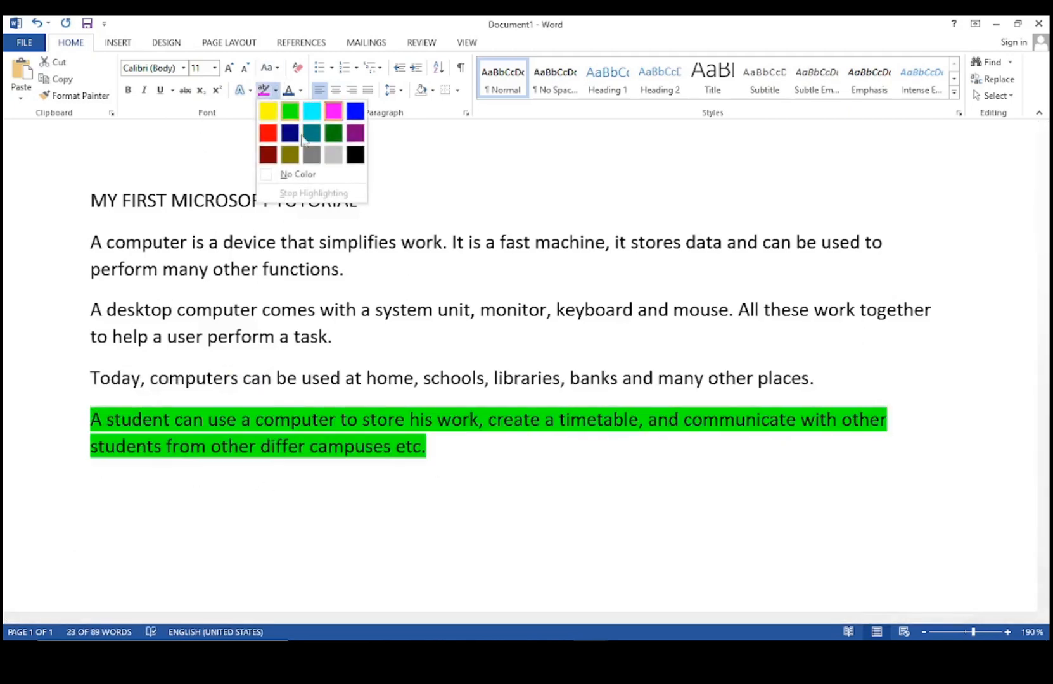
click(284, 179)
click(440, 460)
click(476, 546)
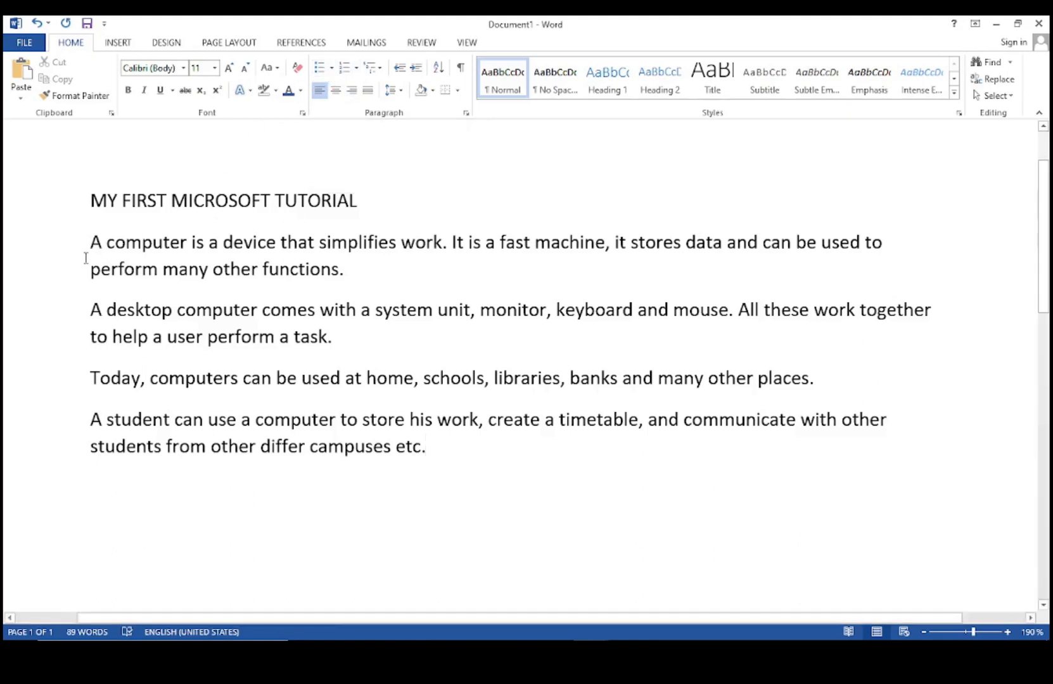
Turn the four body paragraphs into a bulleted list with checkmark bullets.
drag(92, 243, 438, 472)
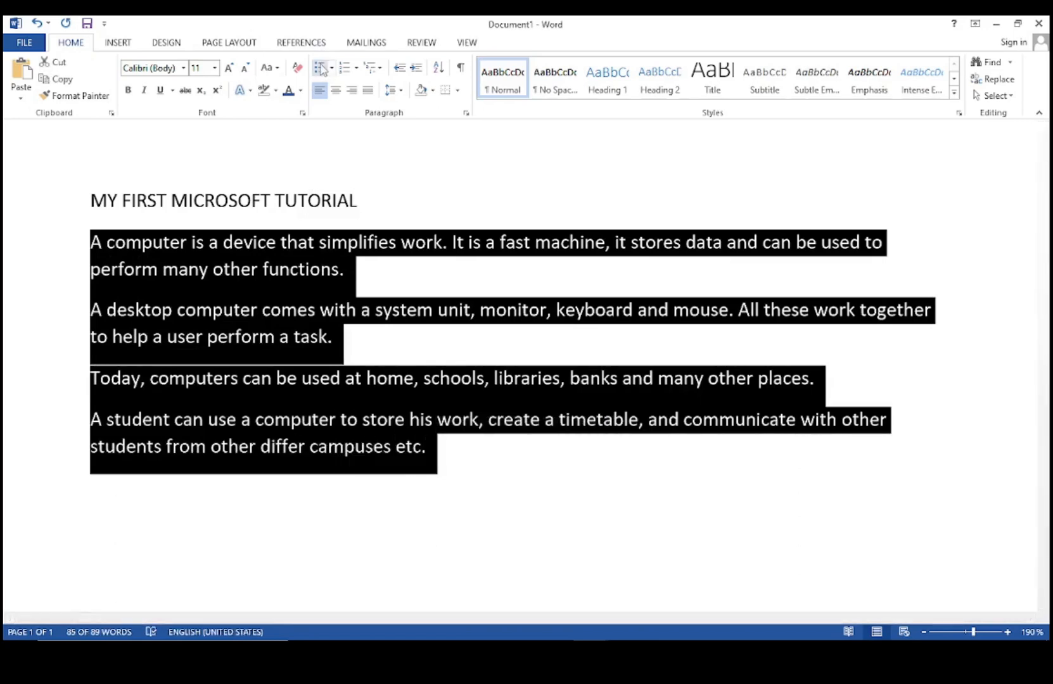
click(322, 69)
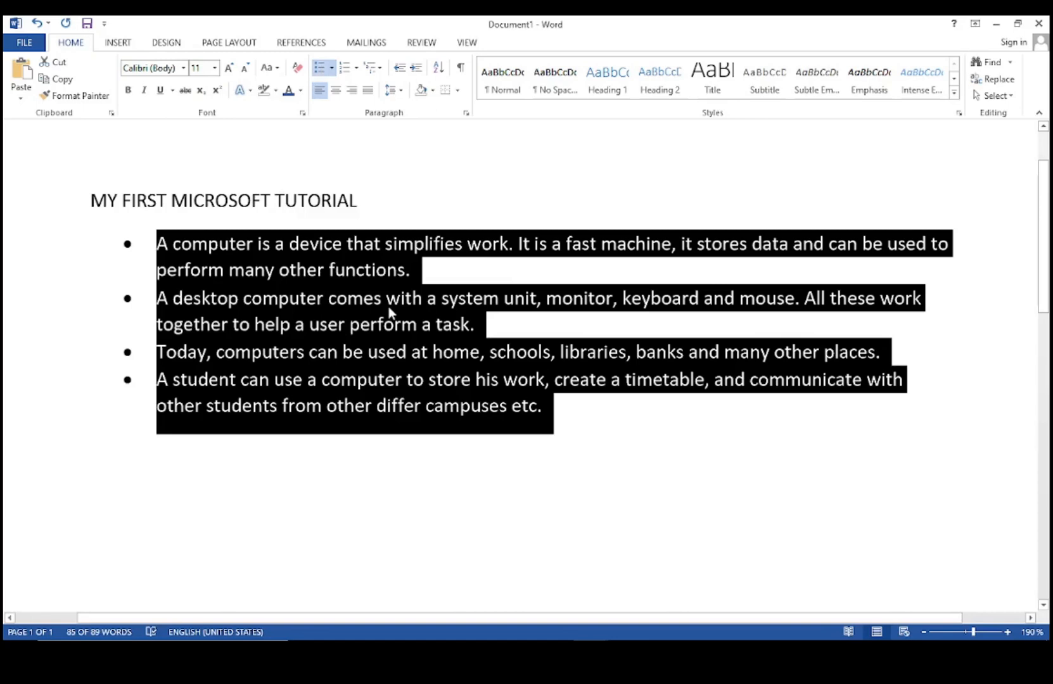
click(331, 67)
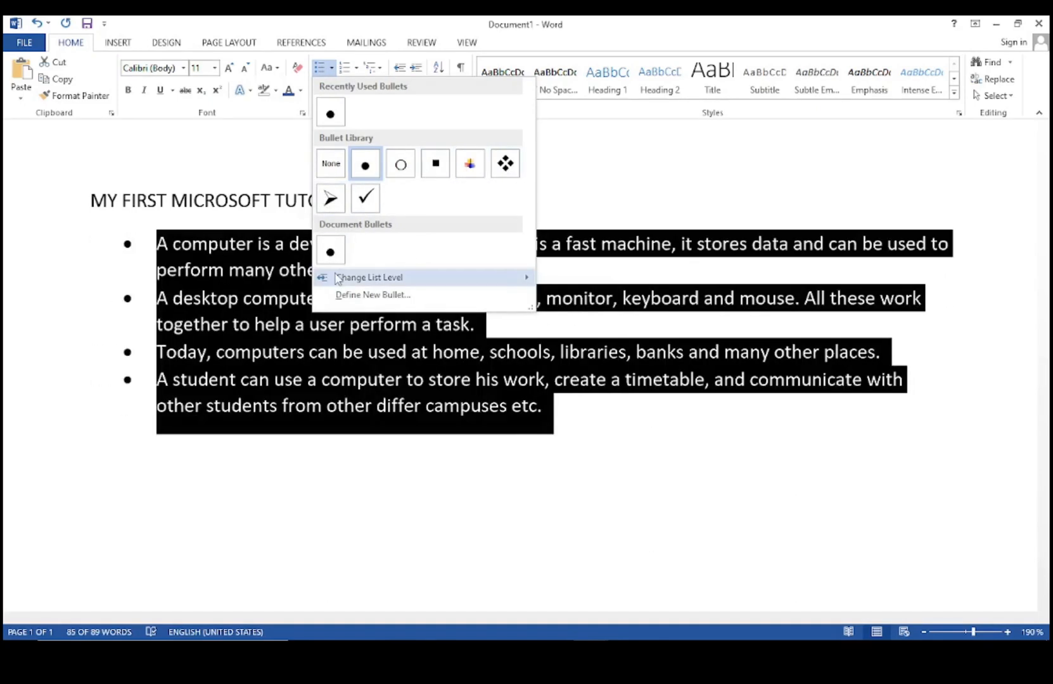
mouse_move(363, 279)
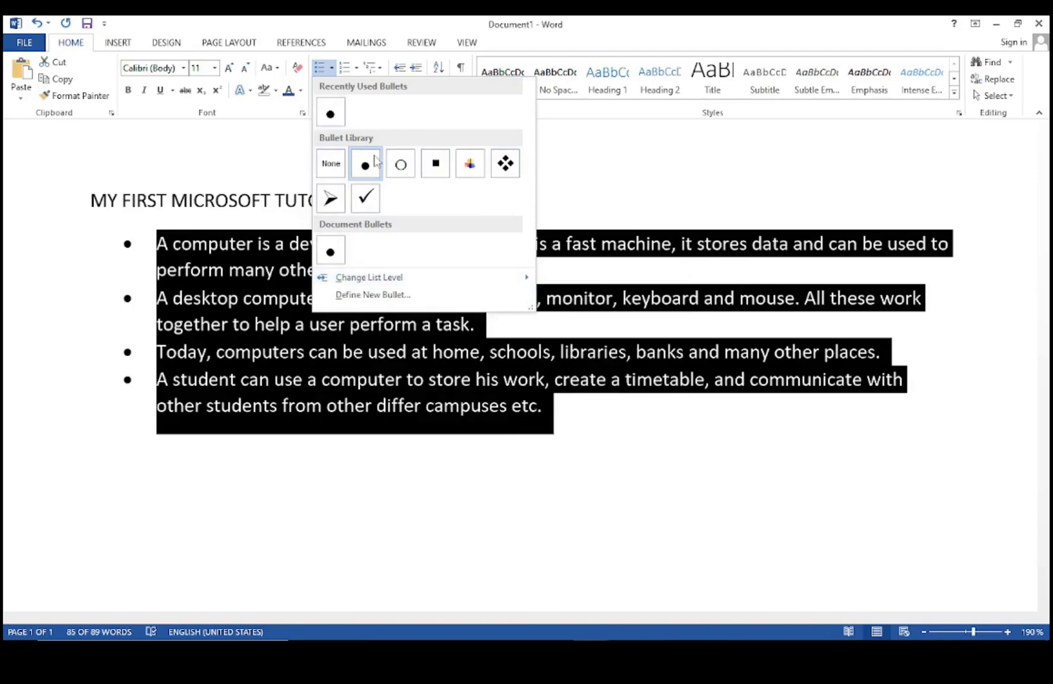
click(366, 197)
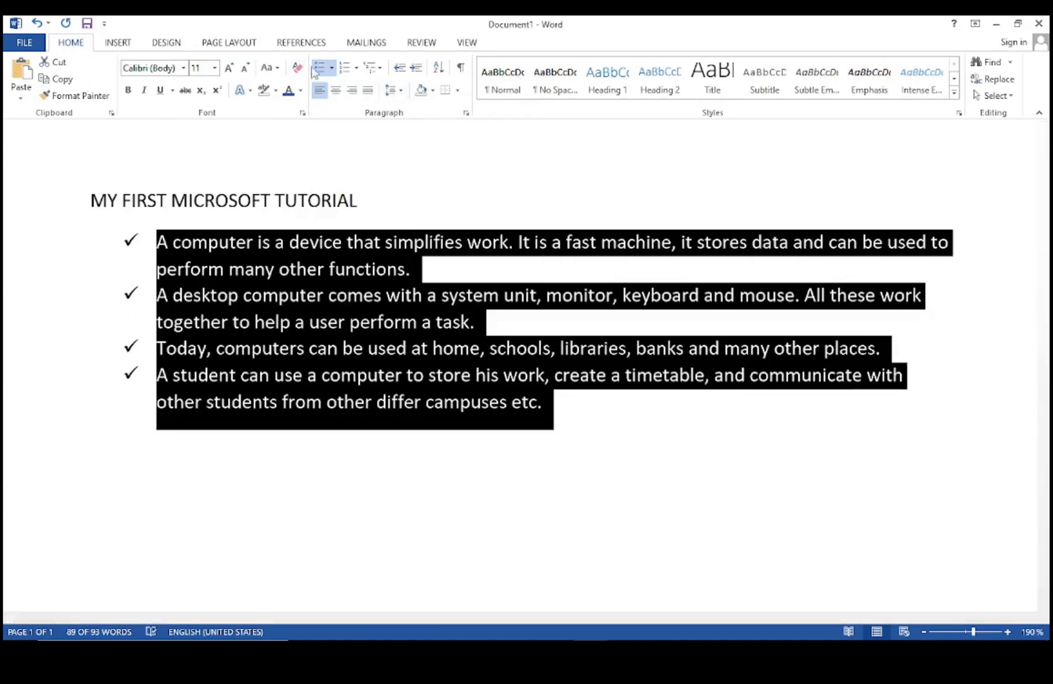
click(331, 67)
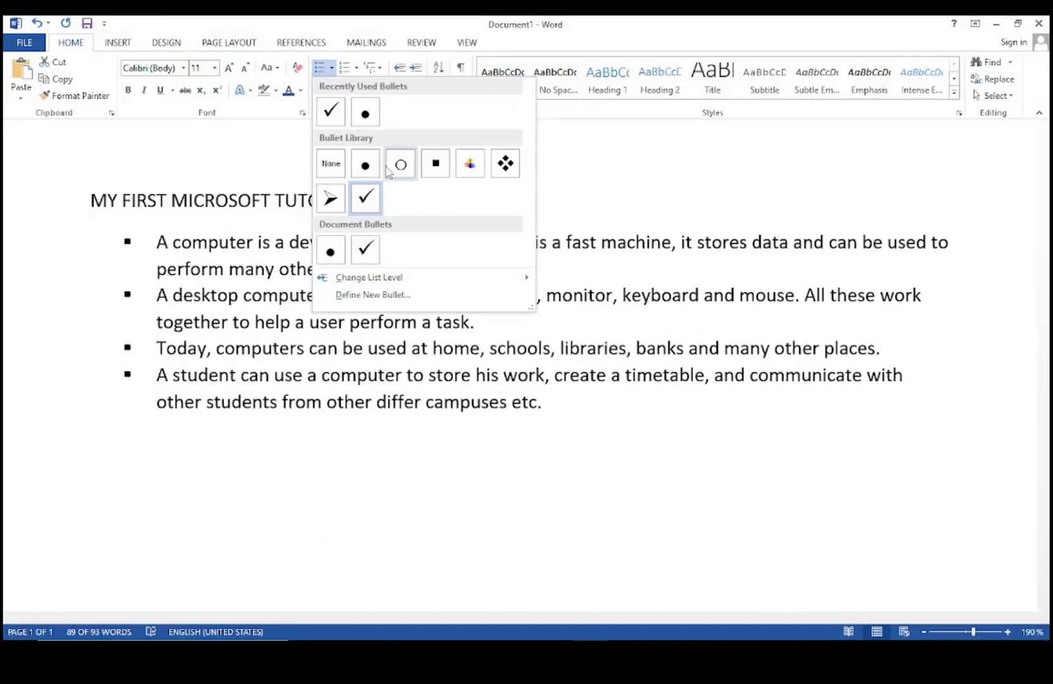
click(352, 73)
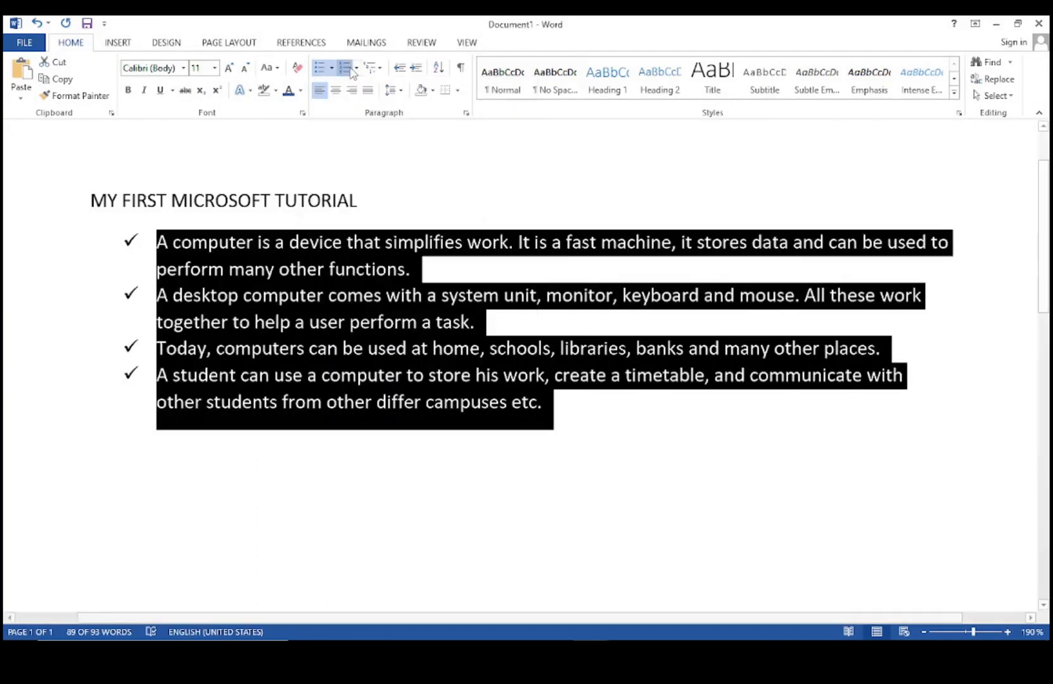
Switch the list to Roman-numeral numbering I–IV, keeping the original indent.
click(353, 72)
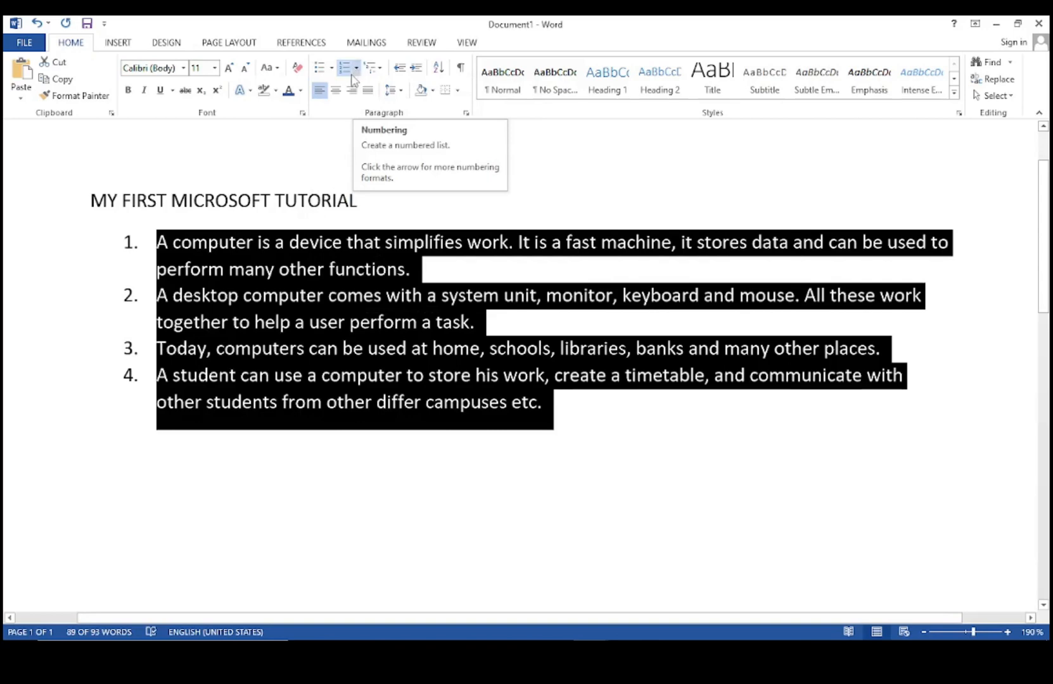
click(356, 72)
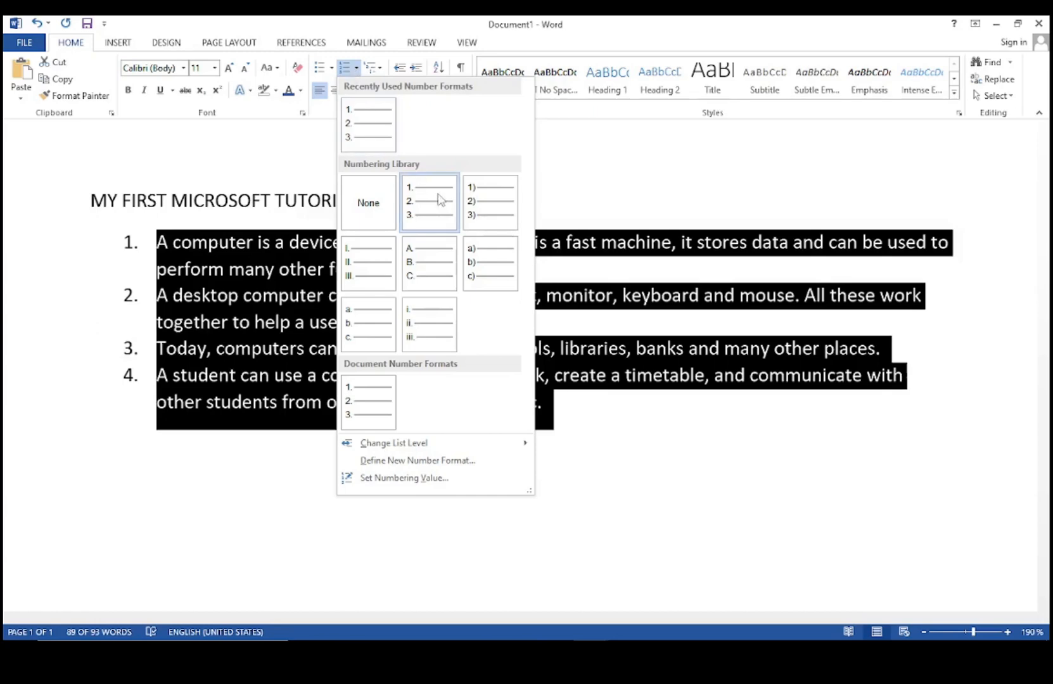
click(367, 272)
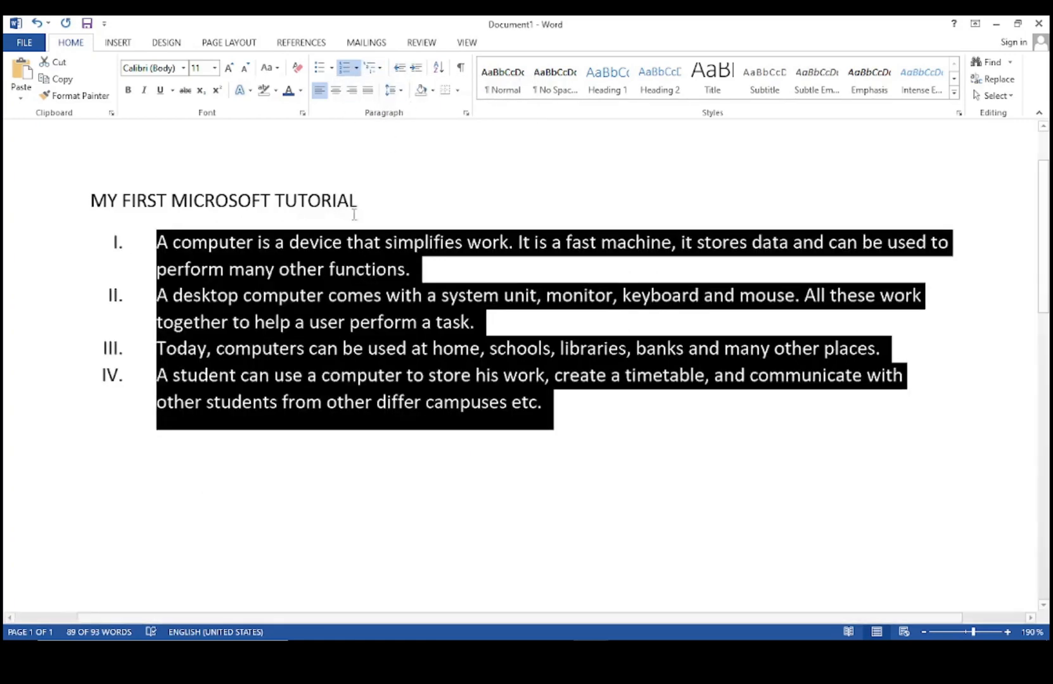
click(399, 68)
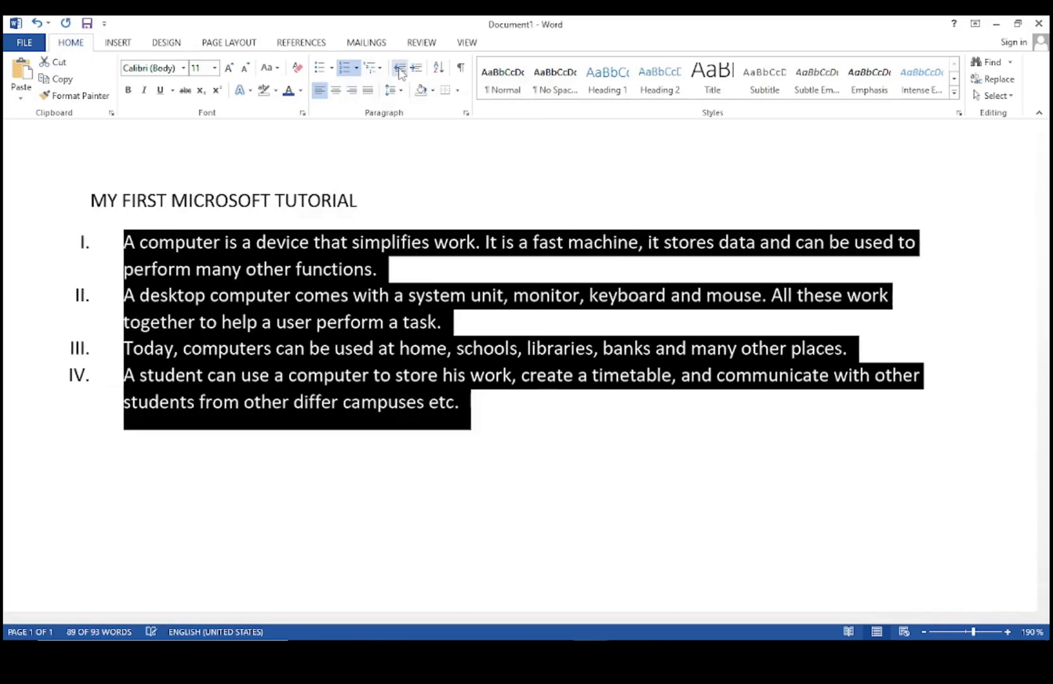
click(415, 68)
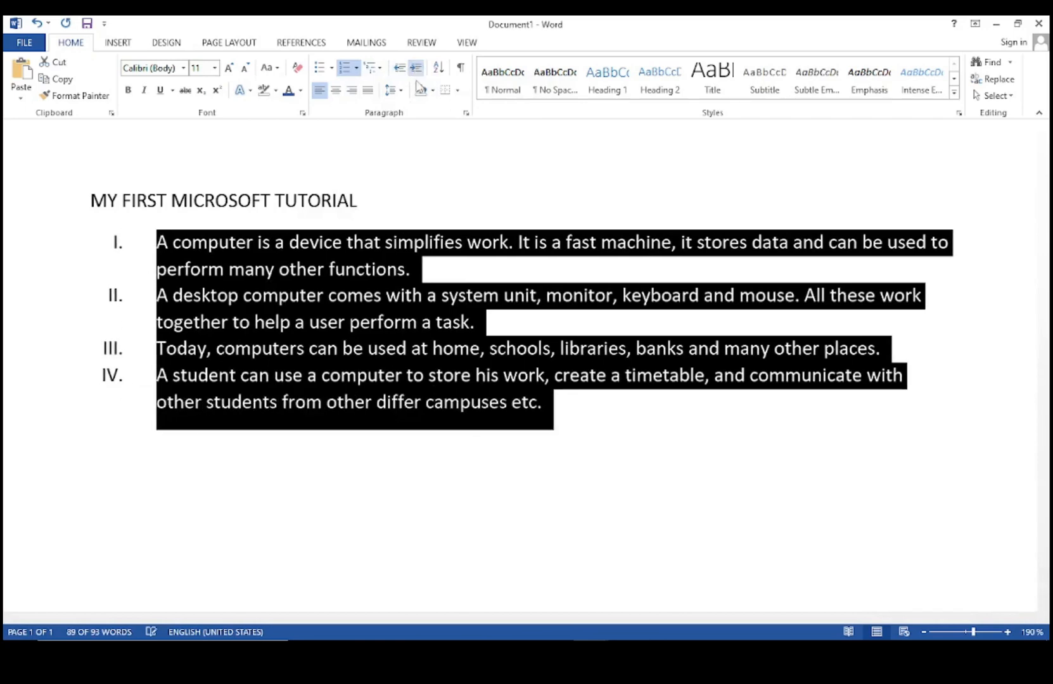
click(572, 427)
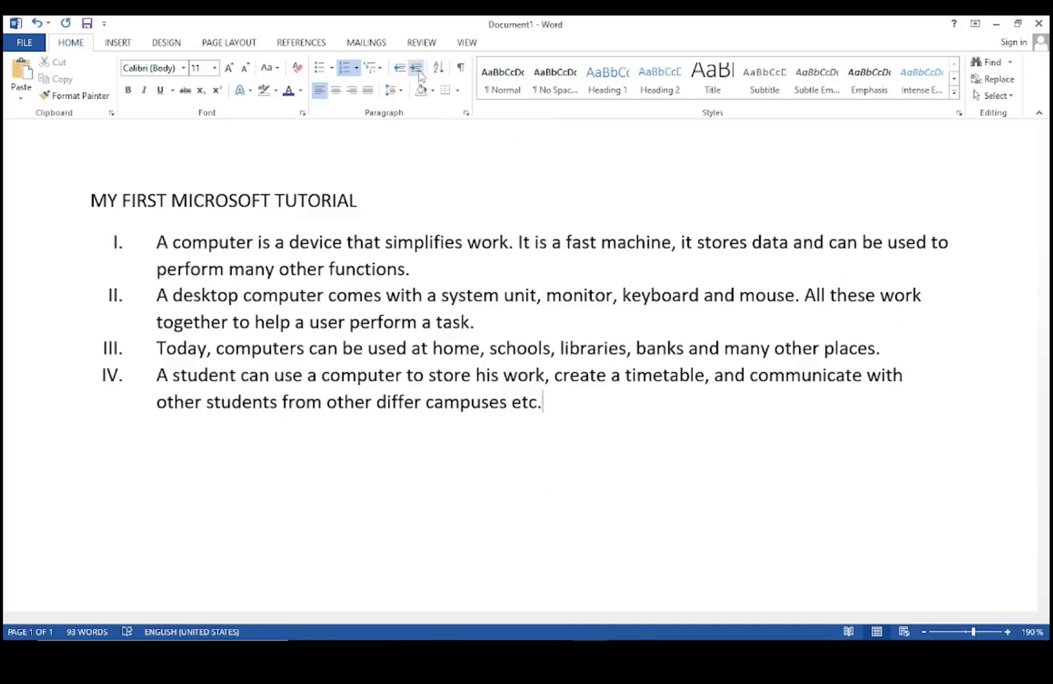
click(37, 24)
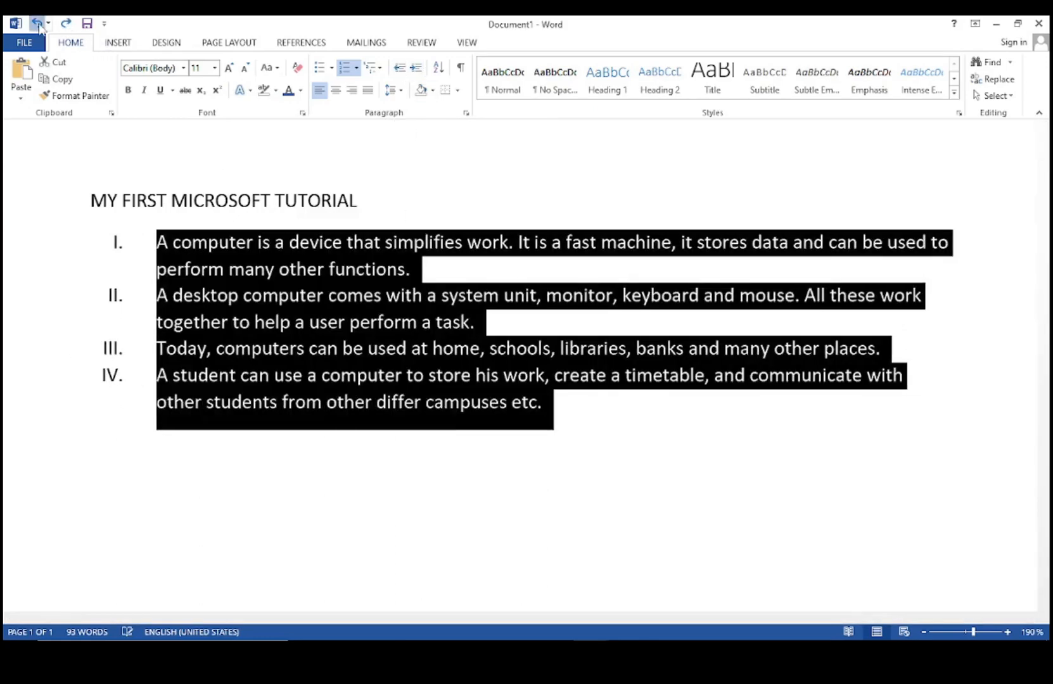
Undo the list changes until the paragraphs are plain again.
click(36, 23)
click(37, 23)
click(36, 23)
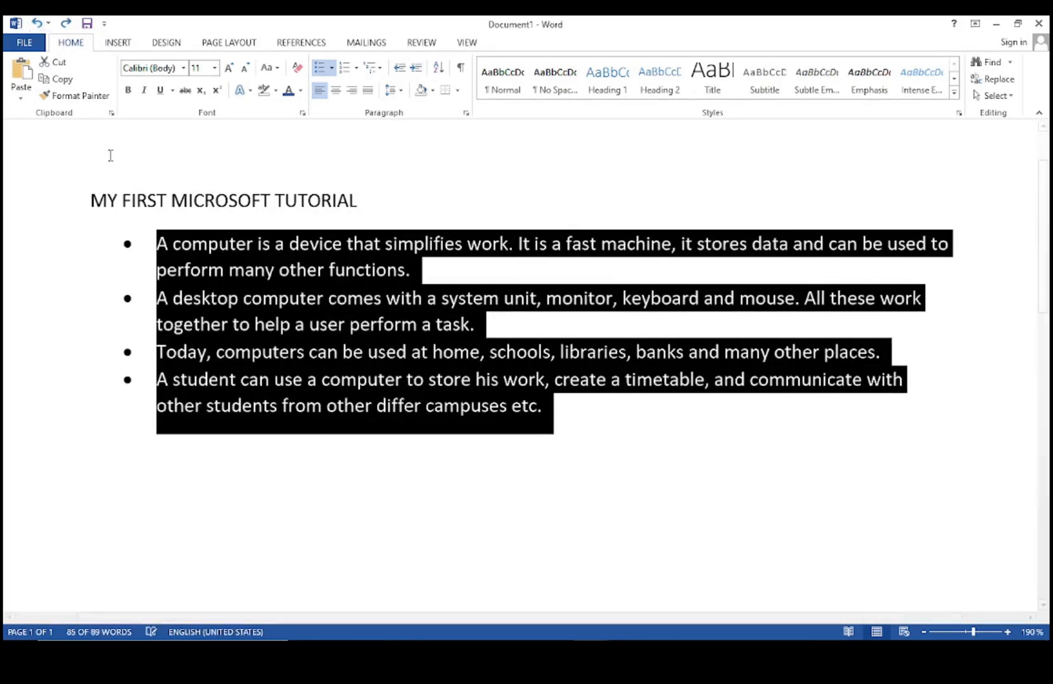
click(37, 24)
click(405, 314)
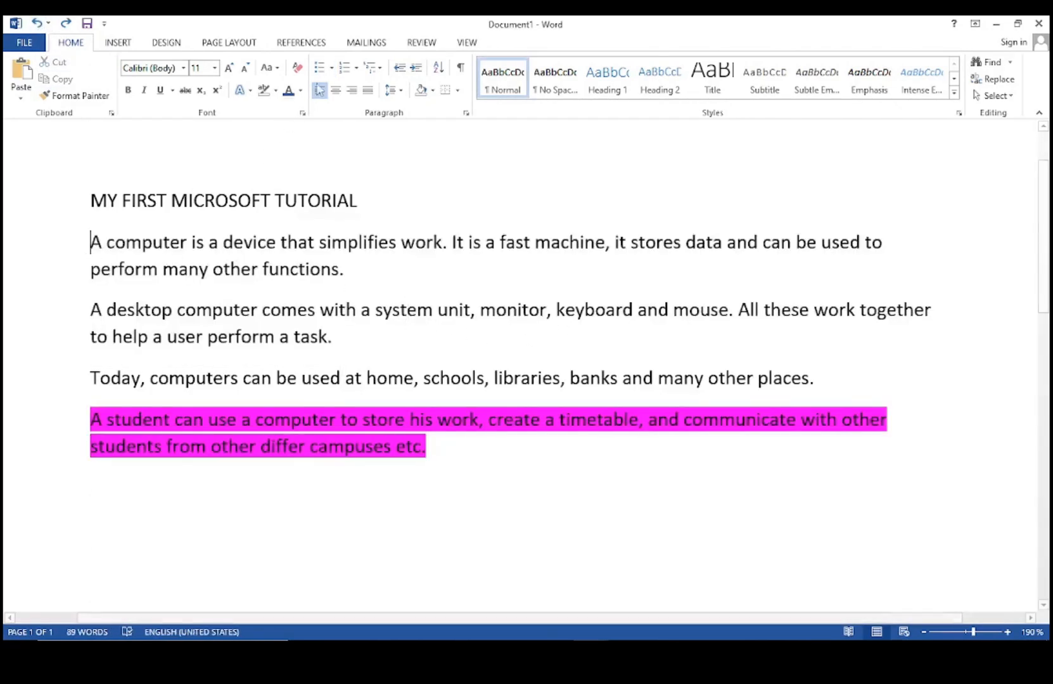
Number the first paragraph with 1. 2. 3. style and start empty item 2.
click(356, 68)
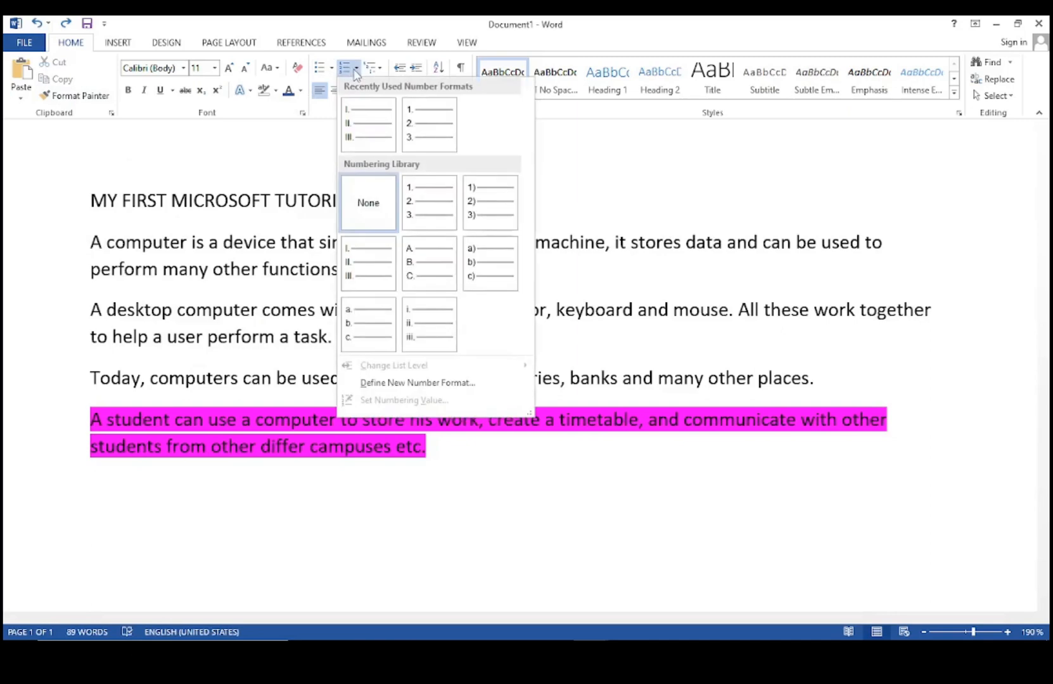
click(430, 124)
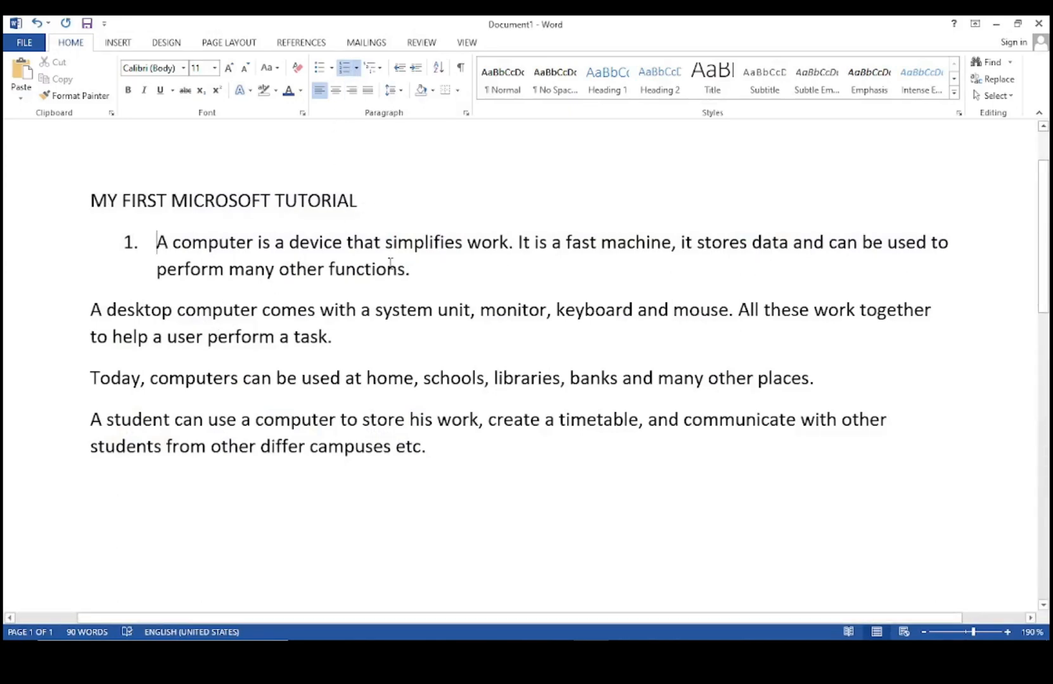
click(415, 269)
key(Return)
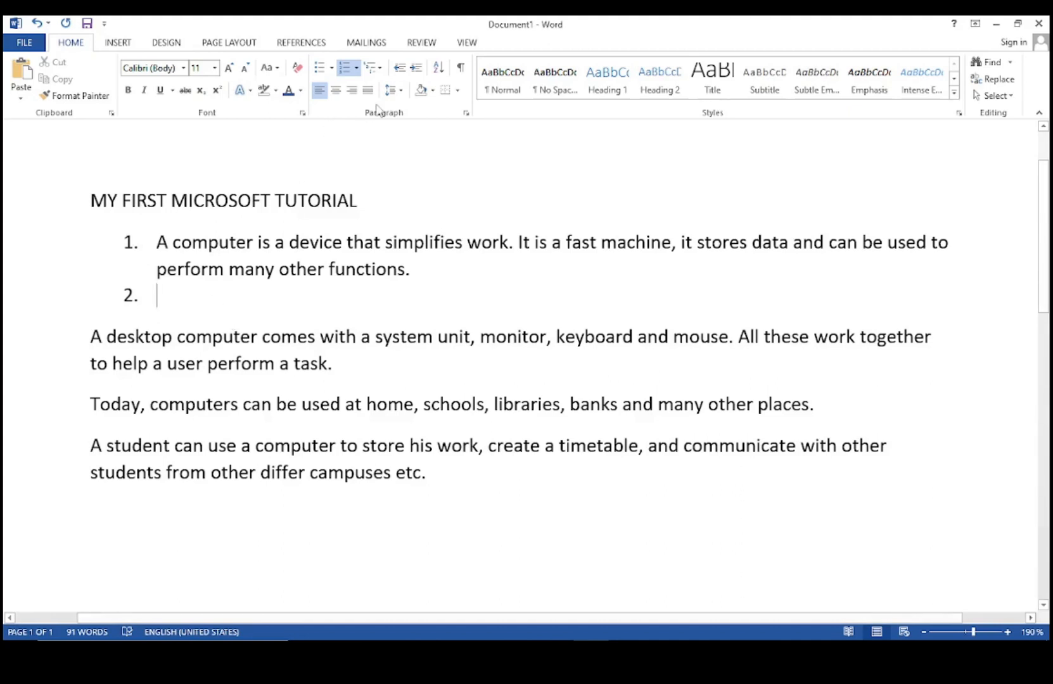
Add indented sub-items a. COMPUTER, b. ICT and c. TELCOM under item 1.
click(417, 68)
key(shift+Tab)
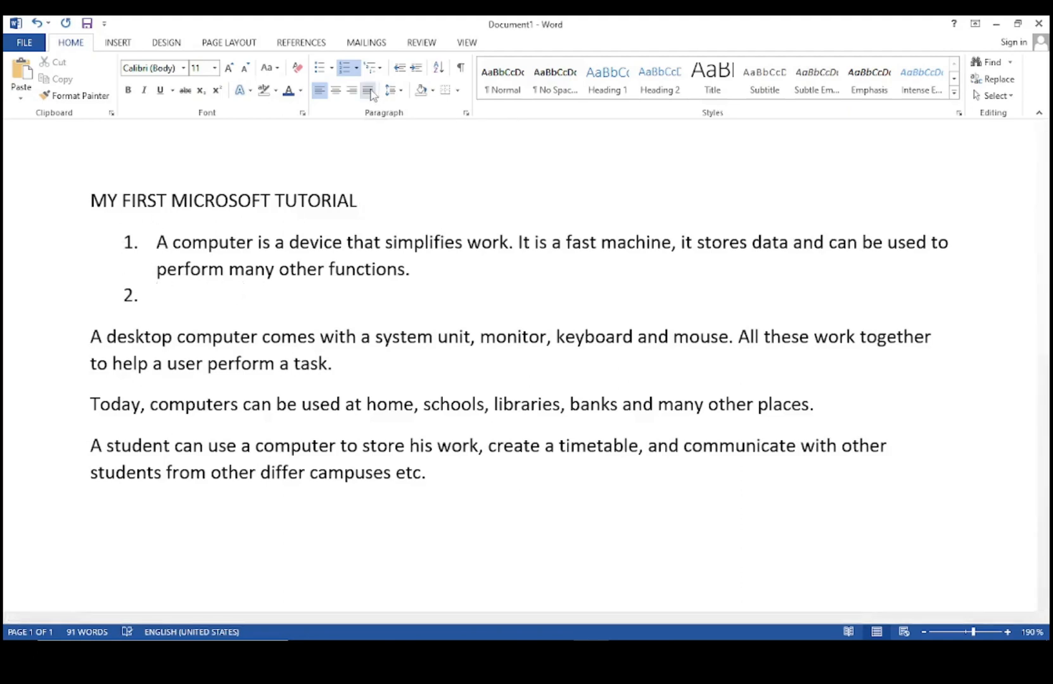
click(417, 69)
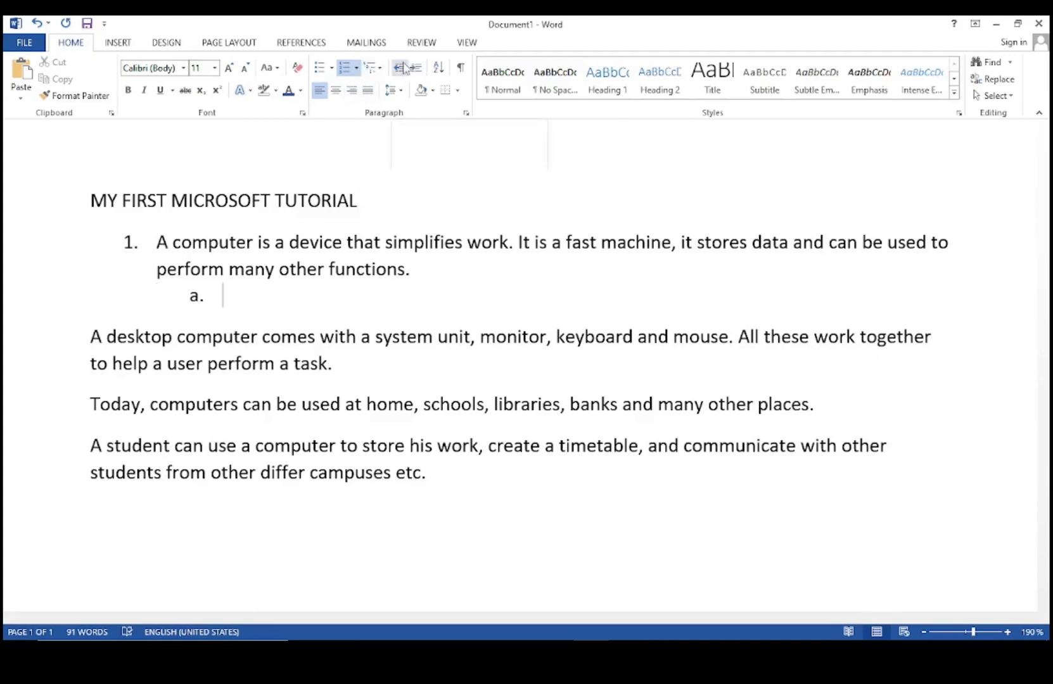
text(COMPUTER)
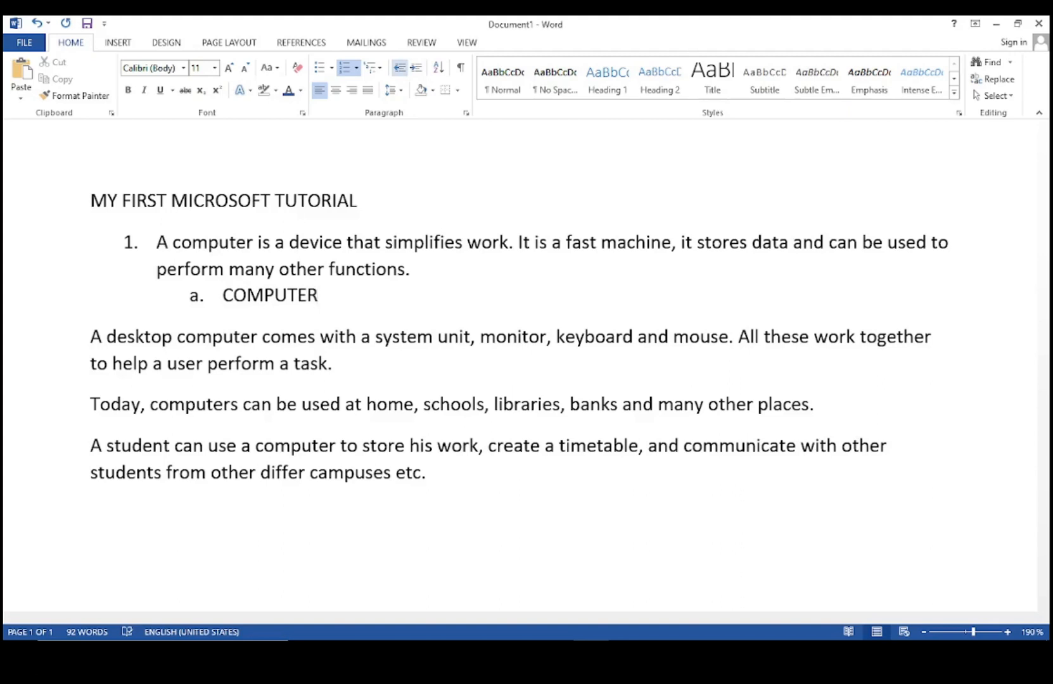
key(Return)
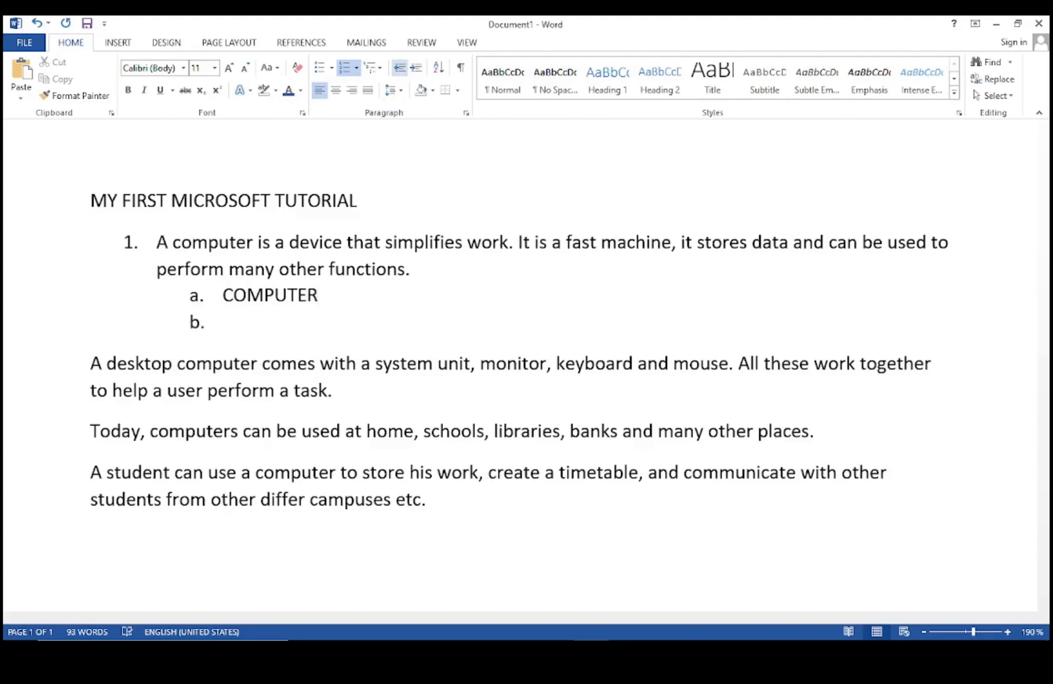
text(ICT)
key(Return)
text(TE)
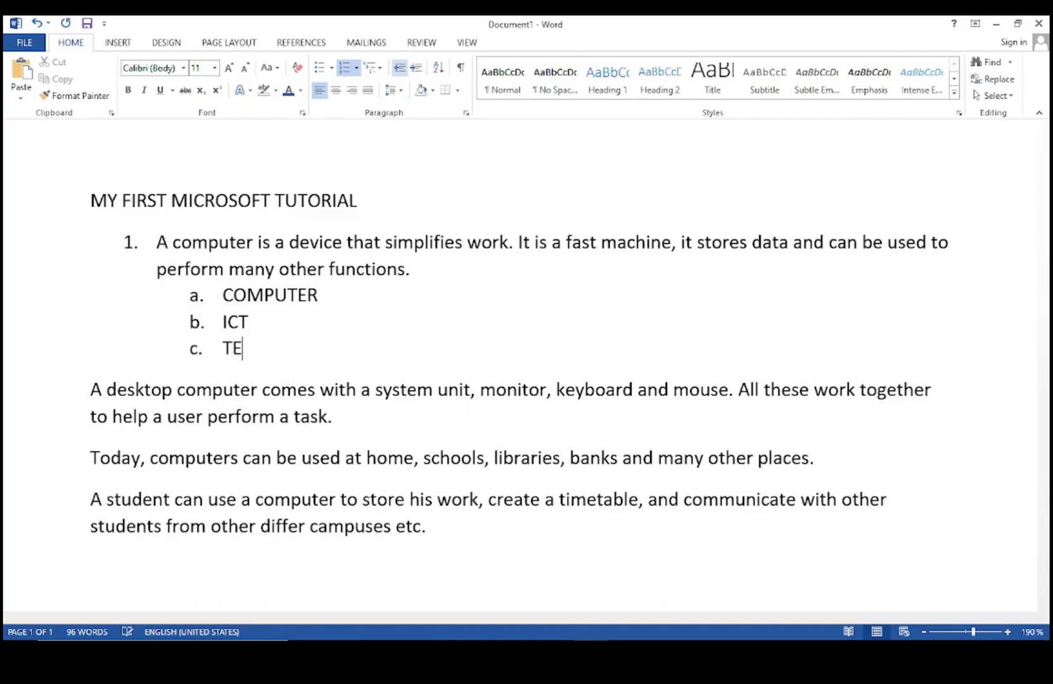
text(LCOM)
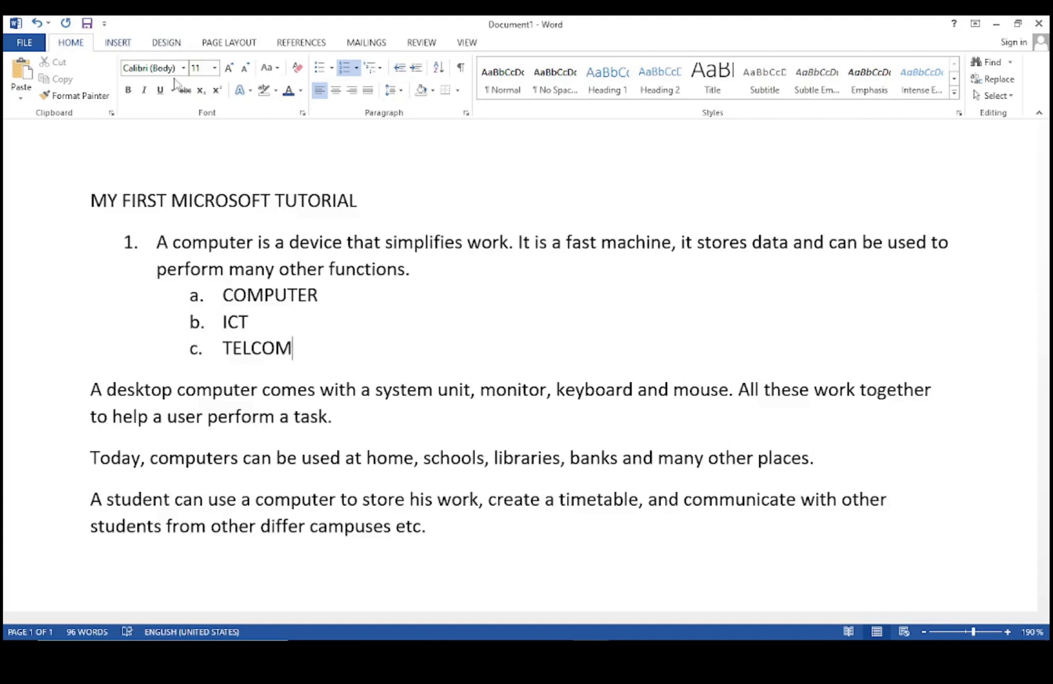
Add an empty line after TELCOM with numbering removed.
key(Return)
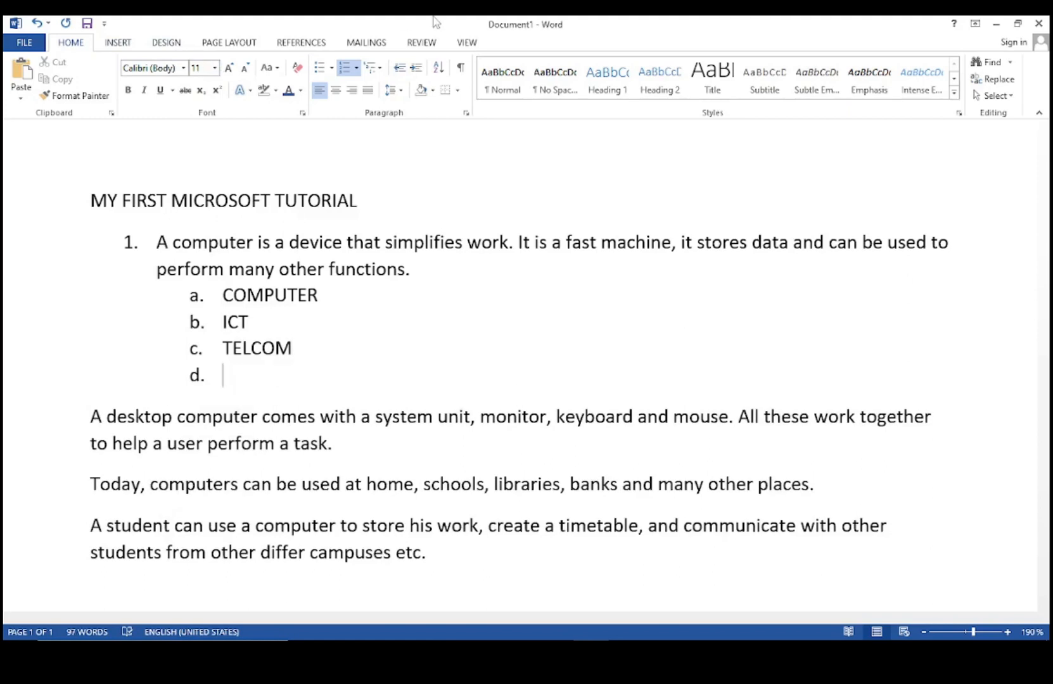
click(399, 67)
click(298, 71)
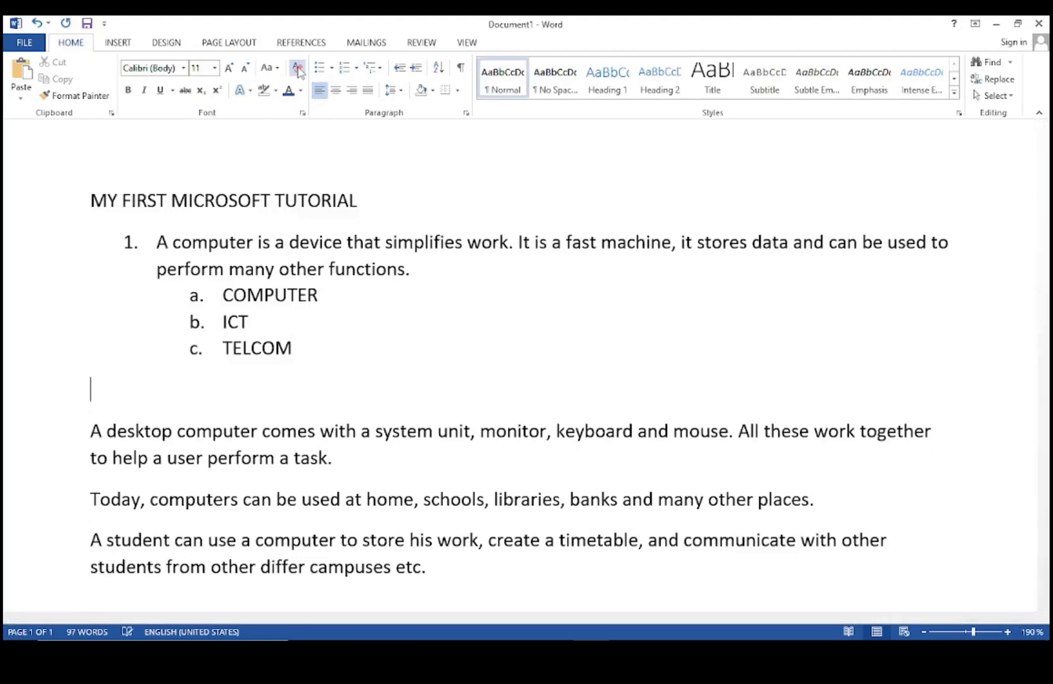
Clear the list numbering, then delete the COMPUTER, ICT and TELCOM lines and the empty line.
drag(334, 332, 89, 244)
click(298, 72)
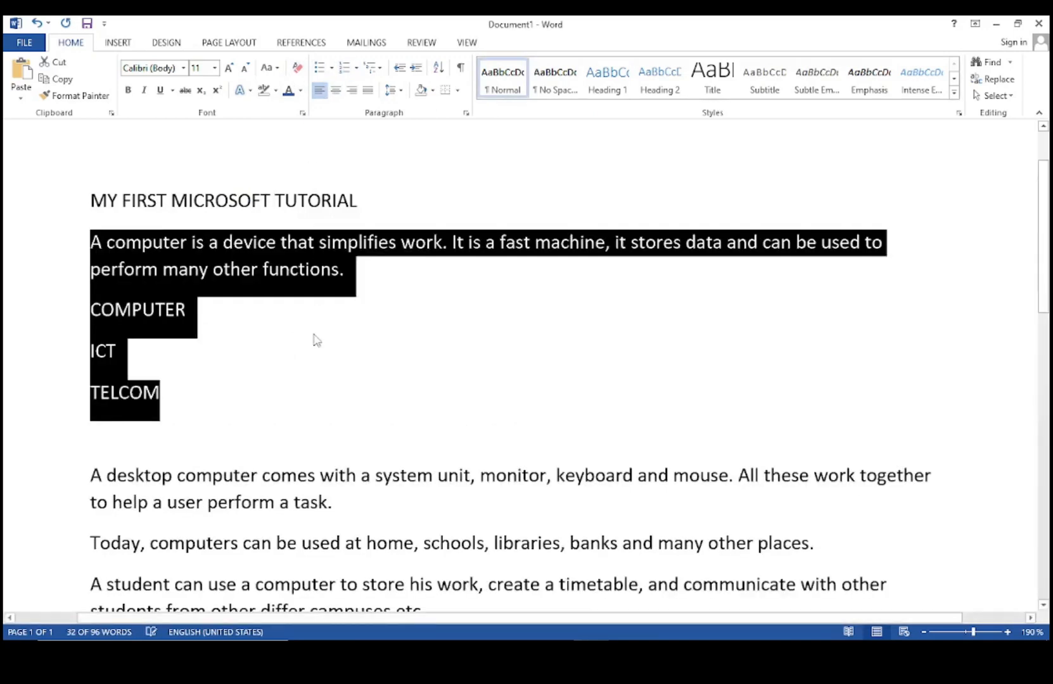
drag(205, 386, 90, 348)
drag(159, 438, 76, 295)
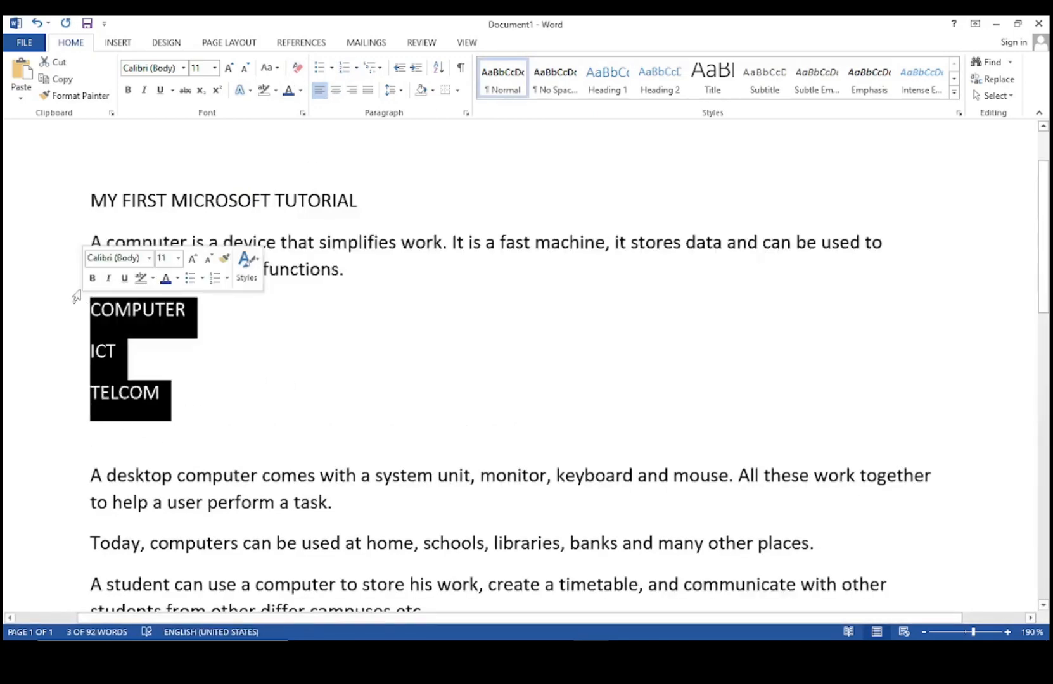
key(BackSpace)
key(BackSpace)
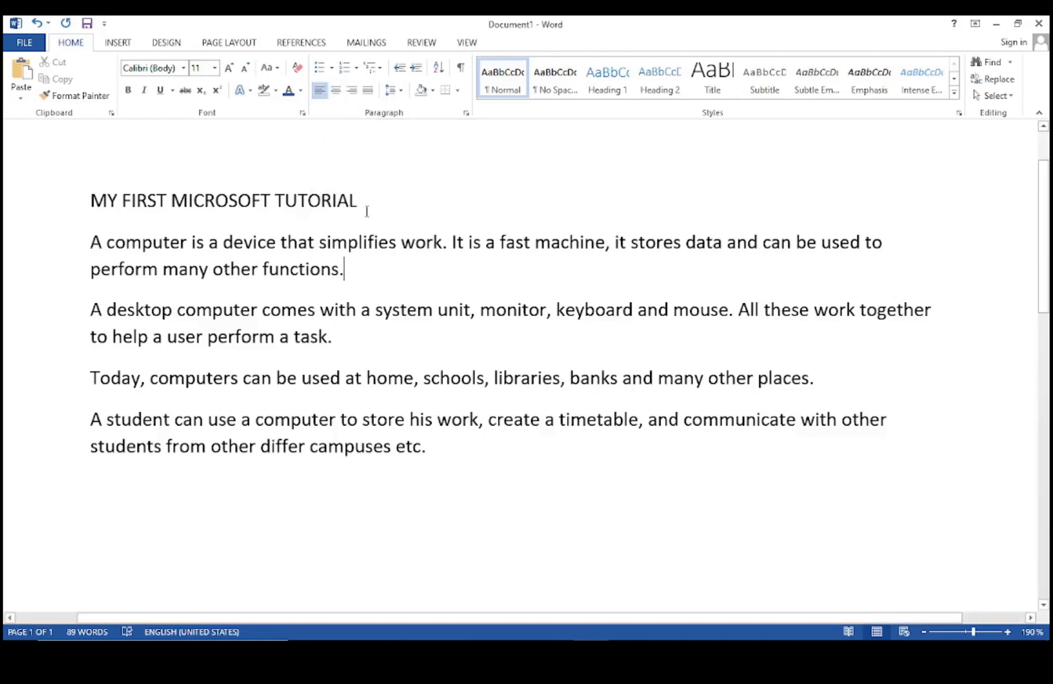
Center the title 'MY FIRST MICROSOFT TUTORIAL' and place the caret before it.
click(363, 204)
drag(363, 204, 94, 206)
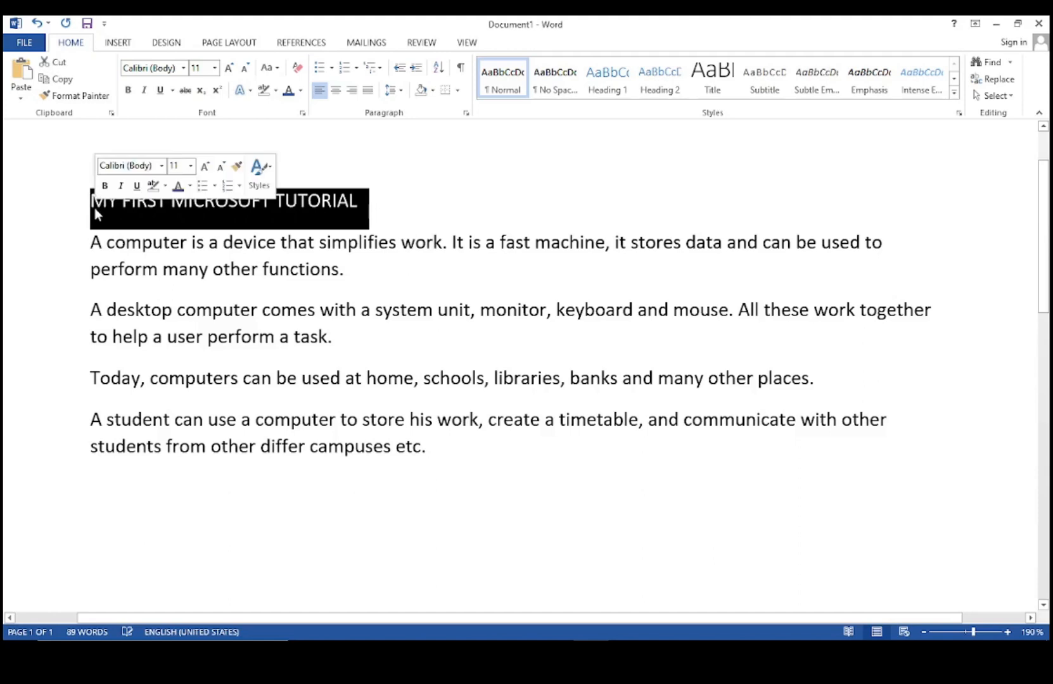
click(336, 90)
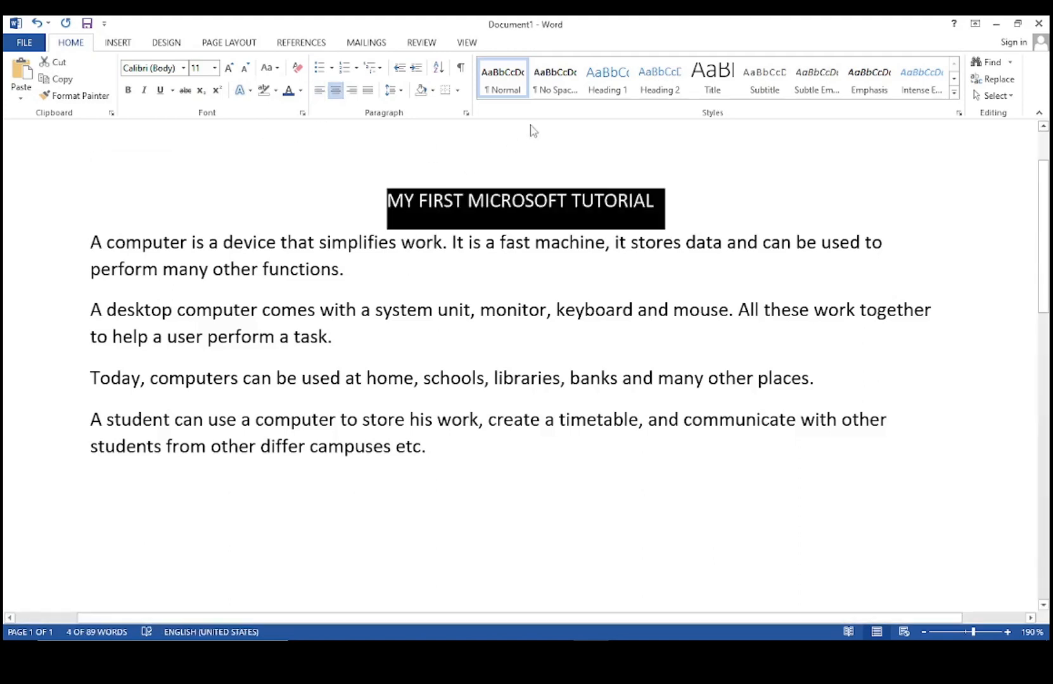
click(681, 203)
scroll(477, 176, up, 1)
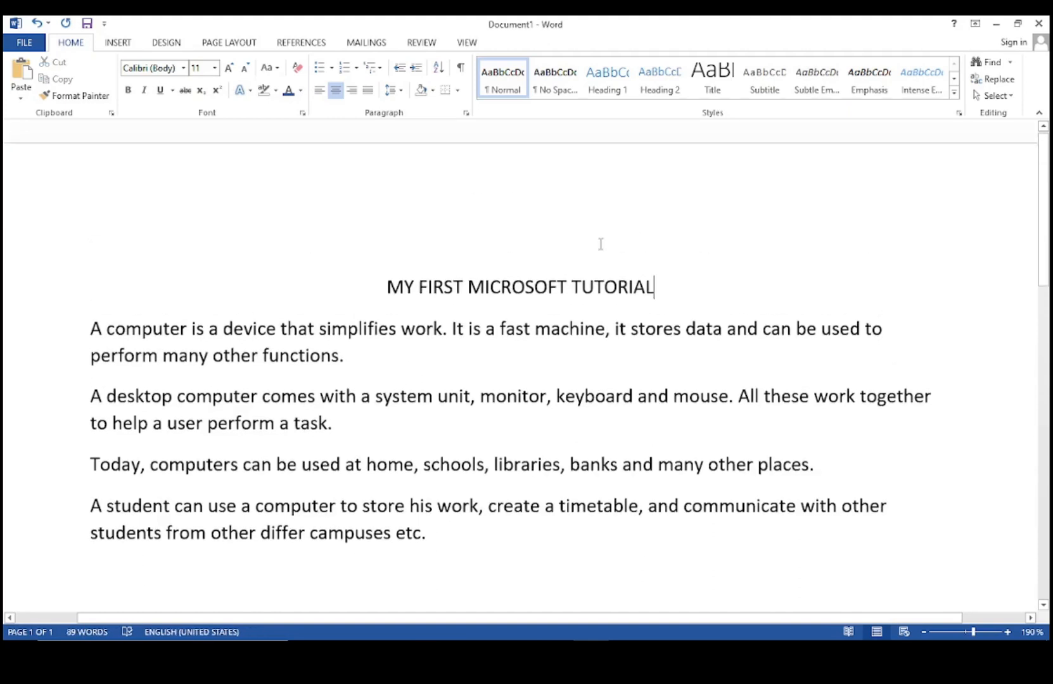
click(390, 274)
Add the date '12/December/2022' on a new line above the title and right-align it.
key(Return)
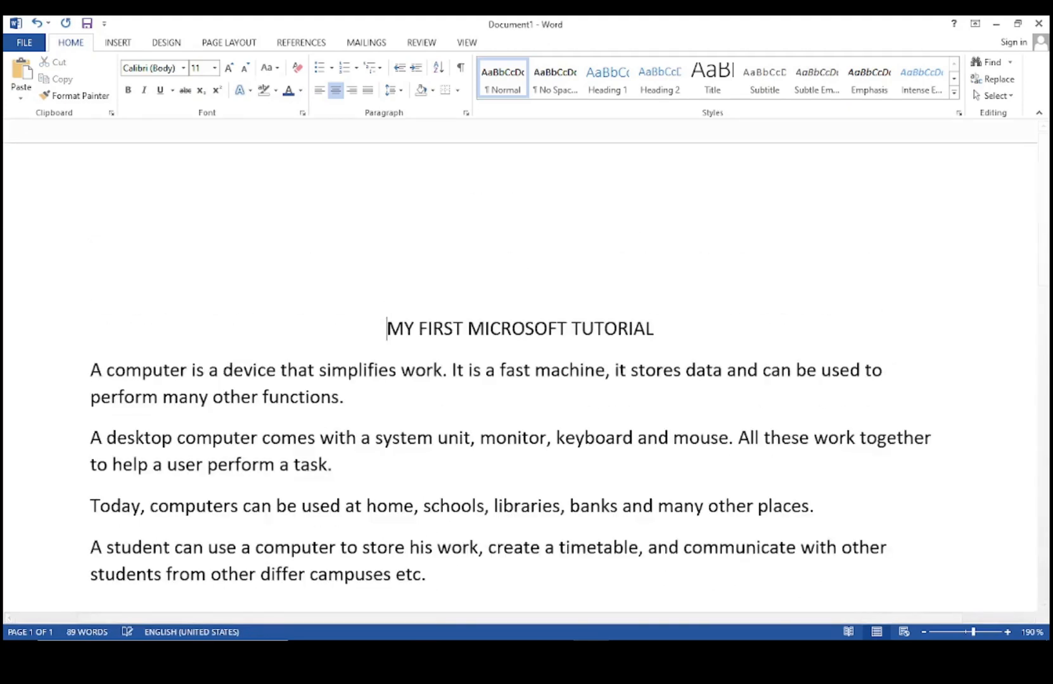
click(482, 289)
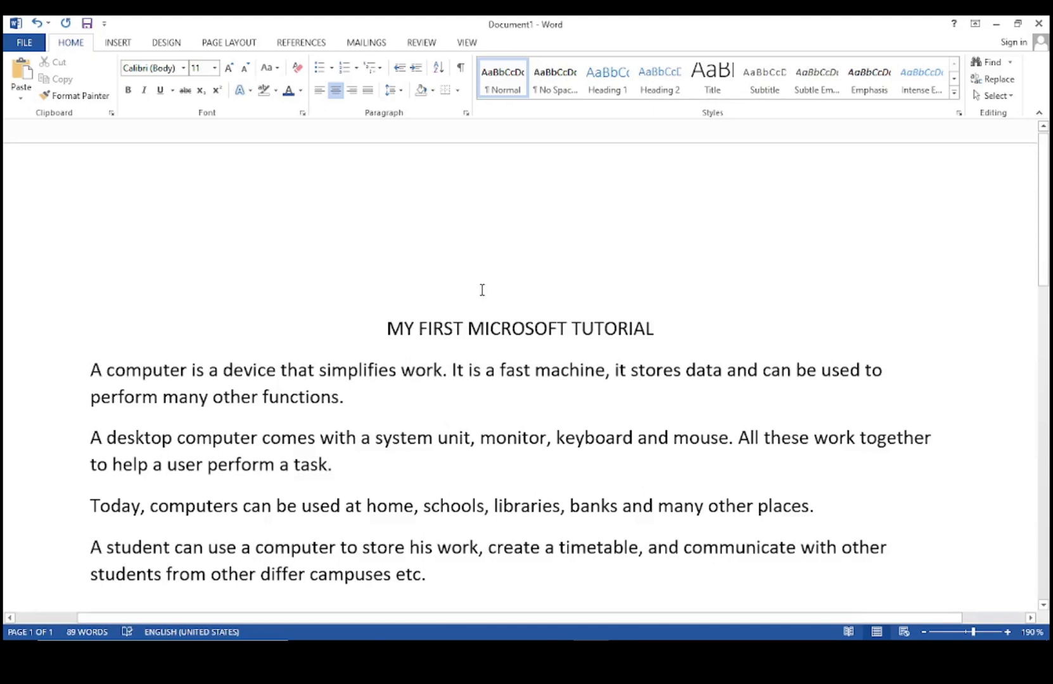
text(12)
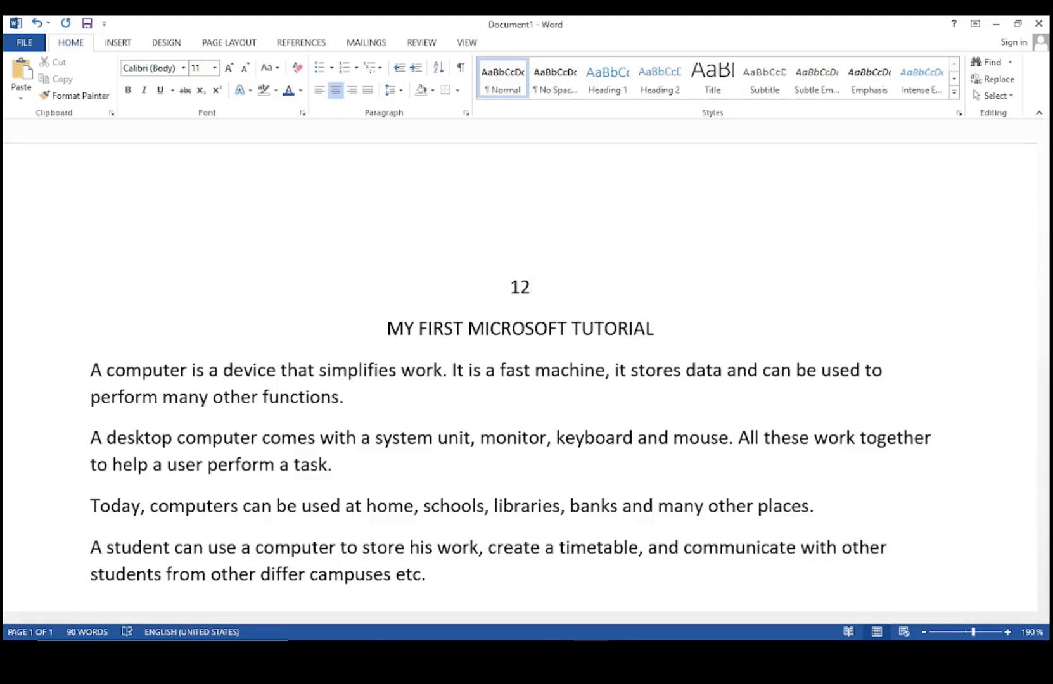
text(/dE)
key(BackSpace)
key(BackSpace)
text(Dece)
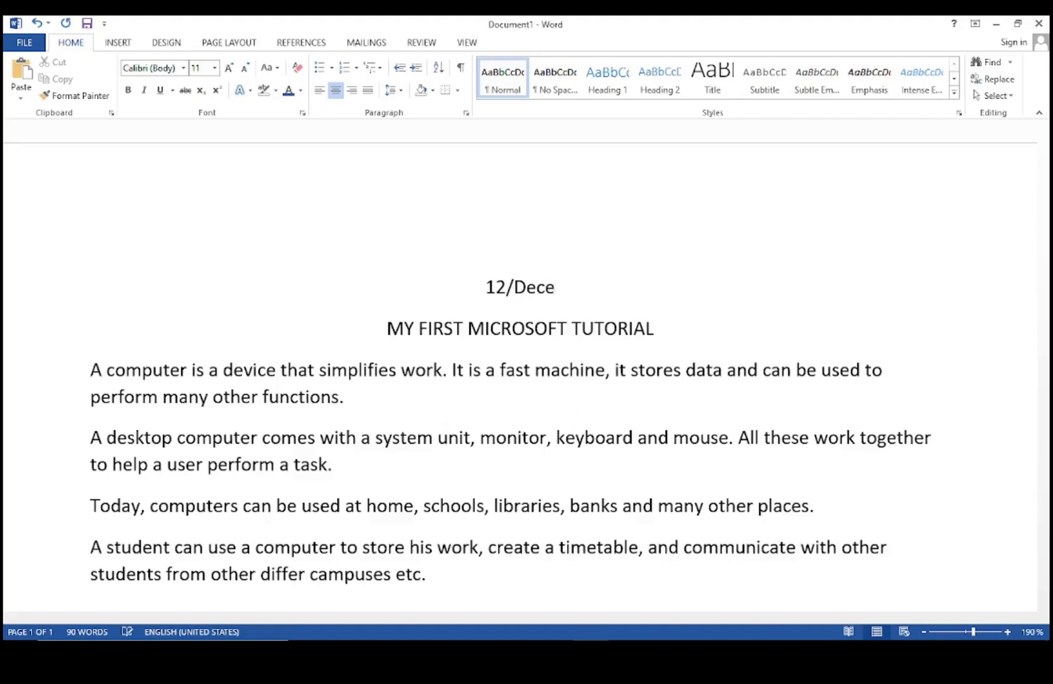
text(mber)
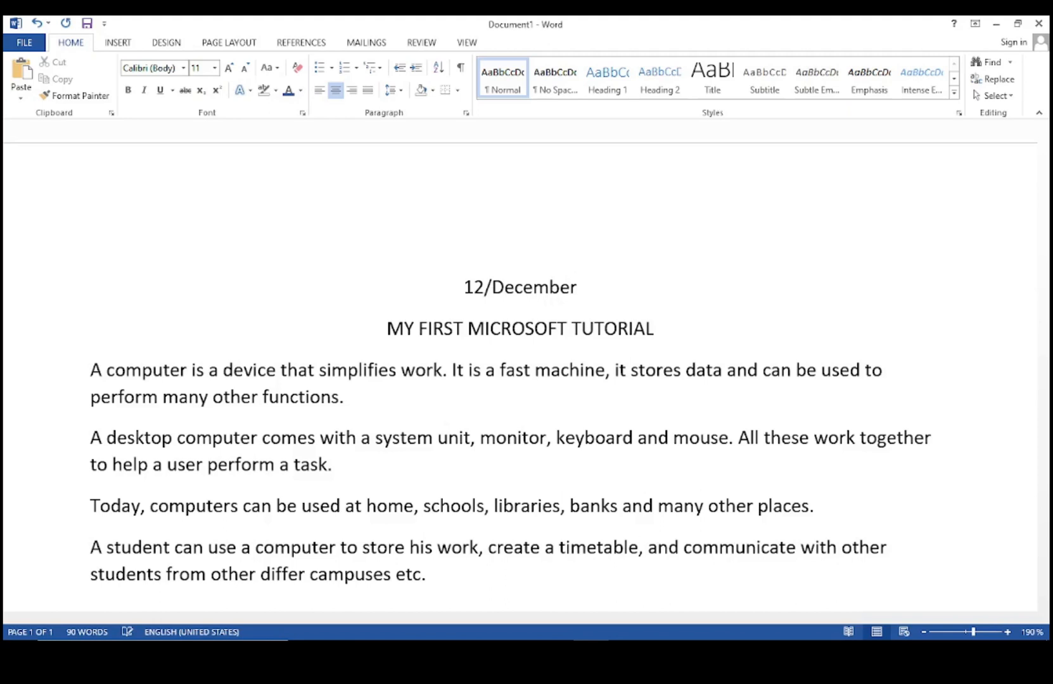
text(/)
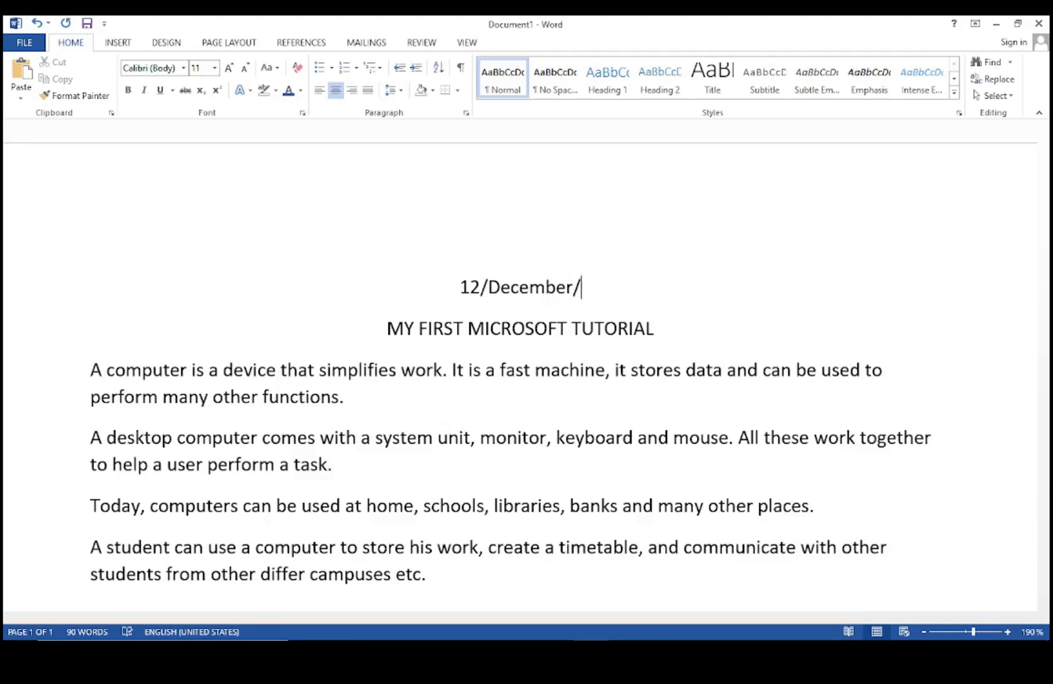
text(2022)
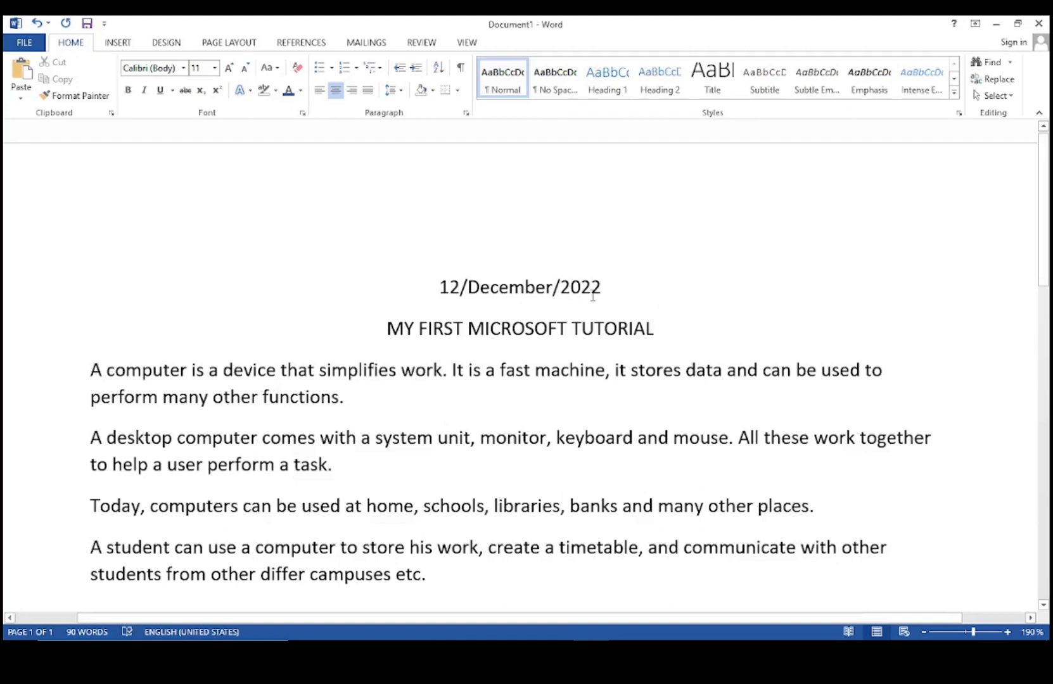
drag(610, 286, 439, 289)
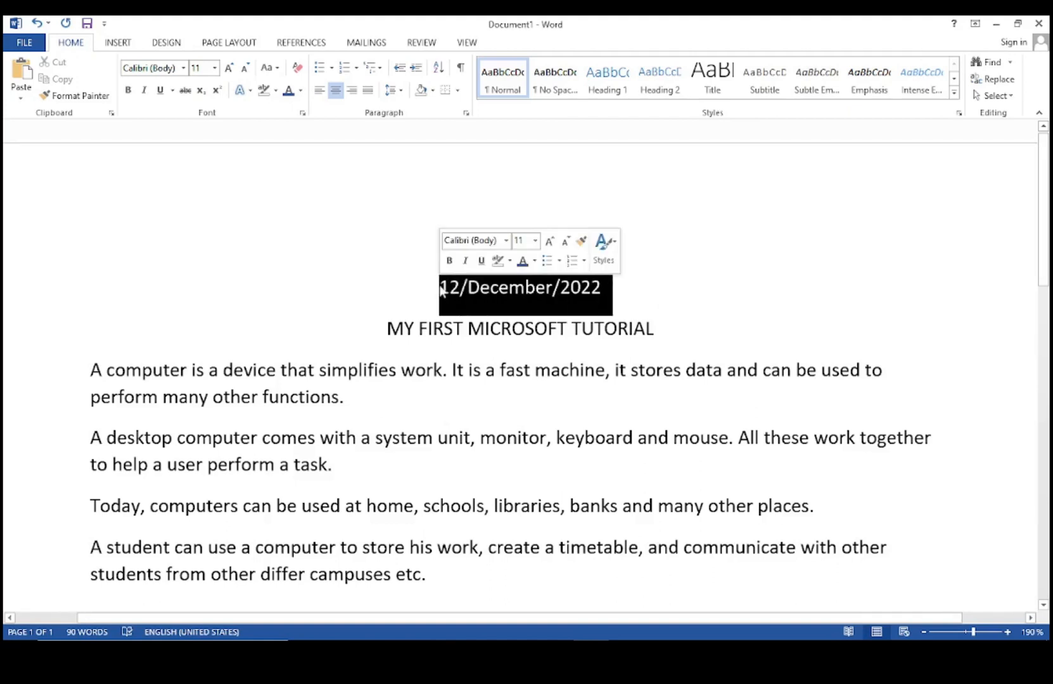
click(352, 89)
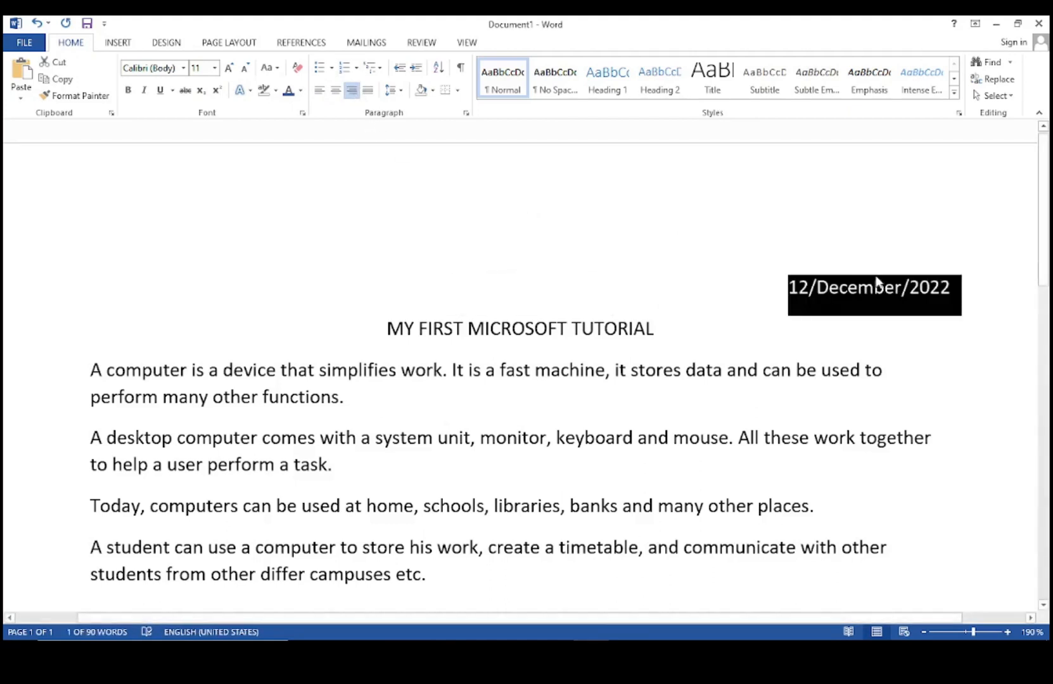
click(897, 342)
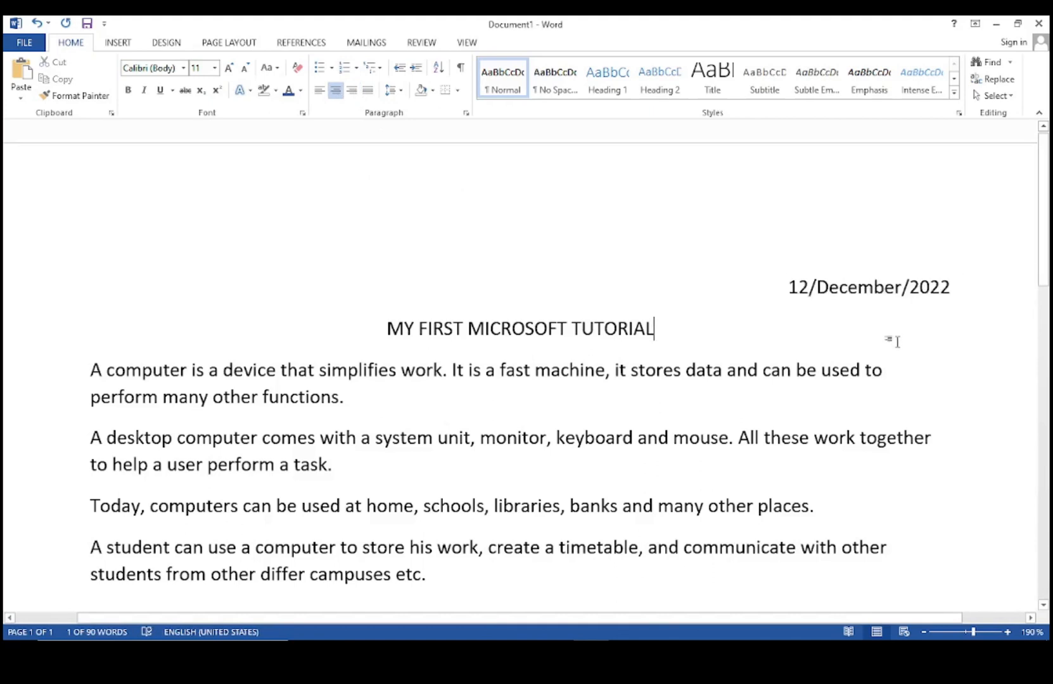
Change the date to '12th December, 2022' by adding th and replacing the slashes.
click(809, 286)
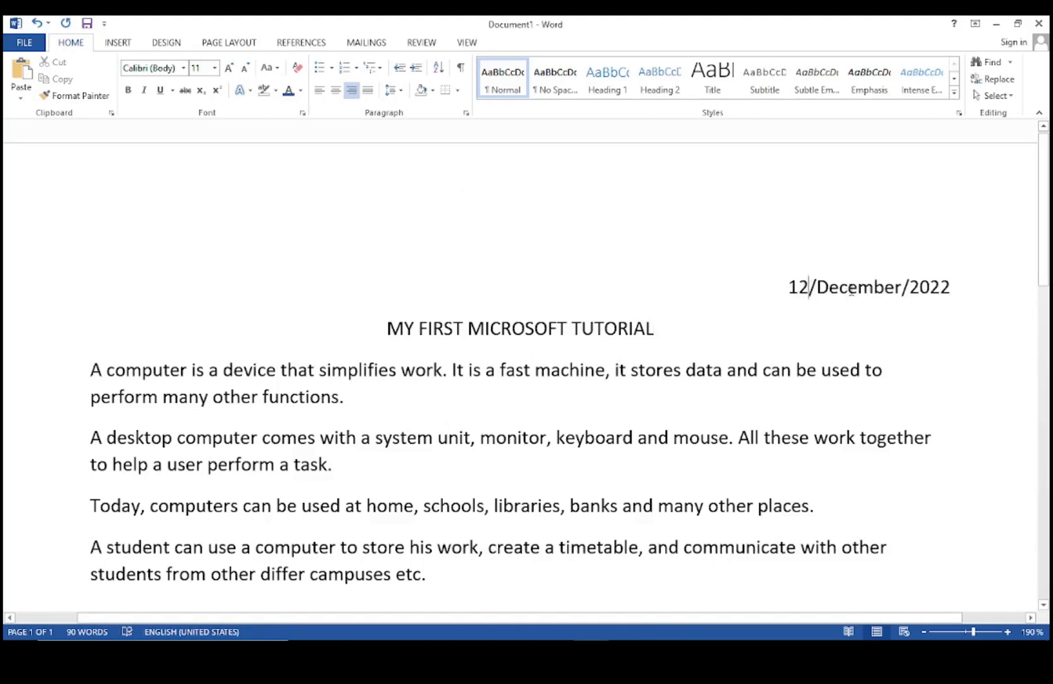
text(th)
click(947, 324)
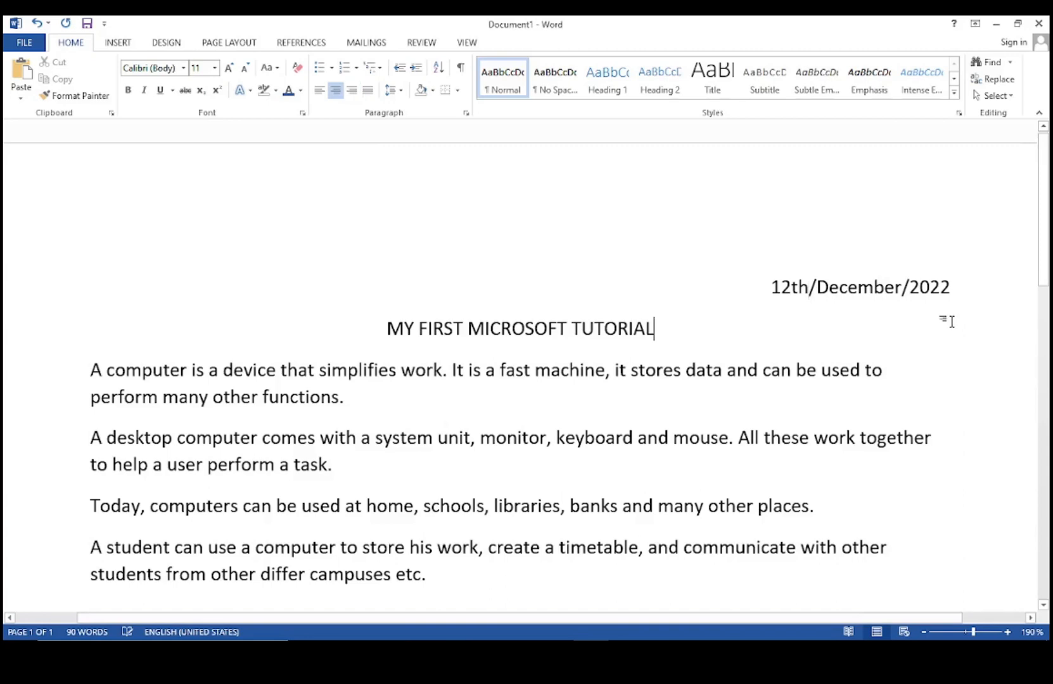
click(817, 286)
key(BackSpace)
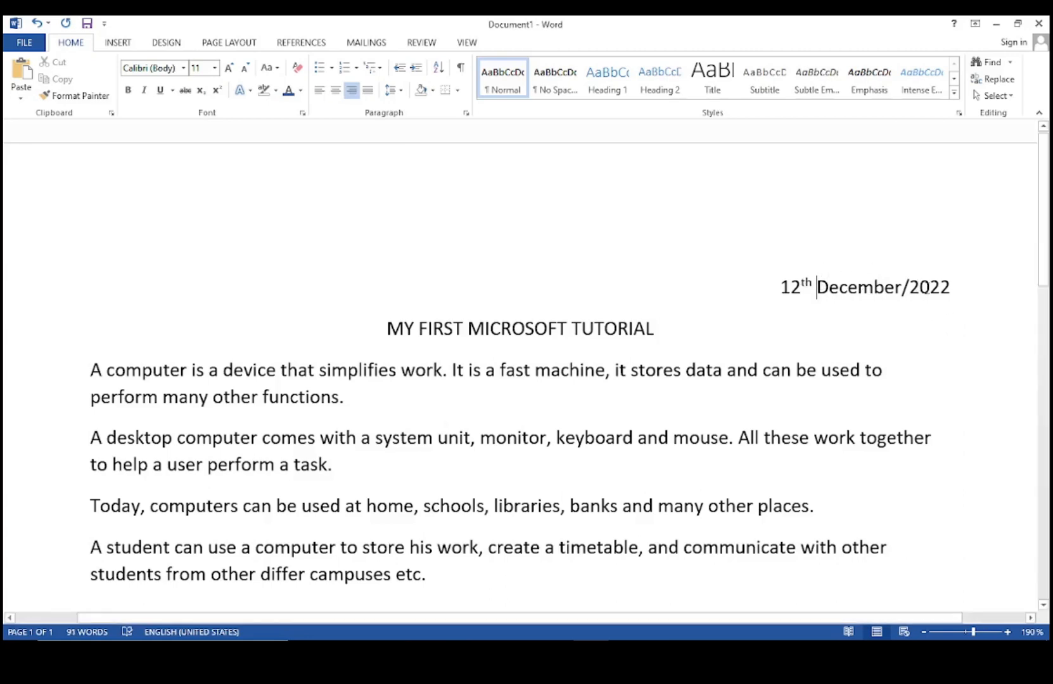
click(911, 287)
key(BackSpace)
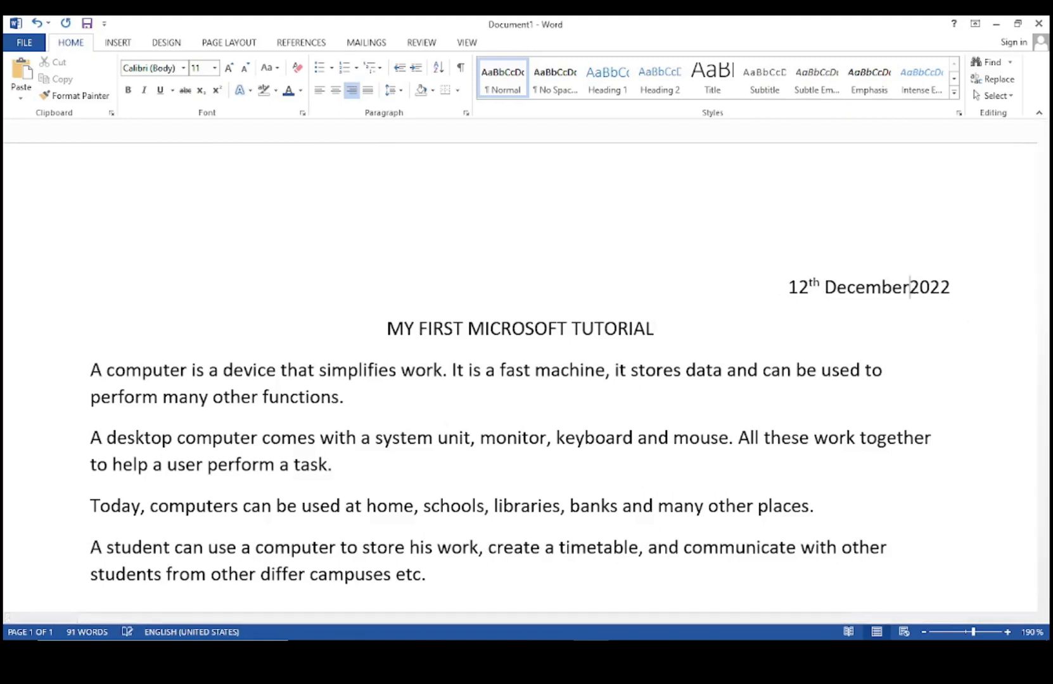
text(,)
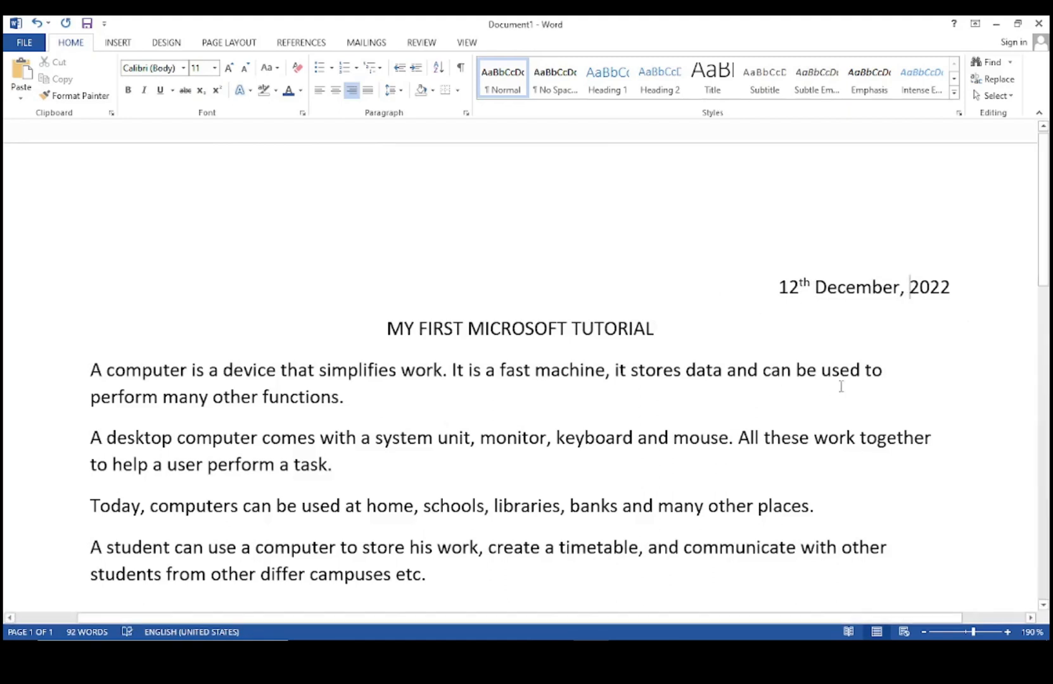
drag(838, 369, 886, 392)
click(877, 333)
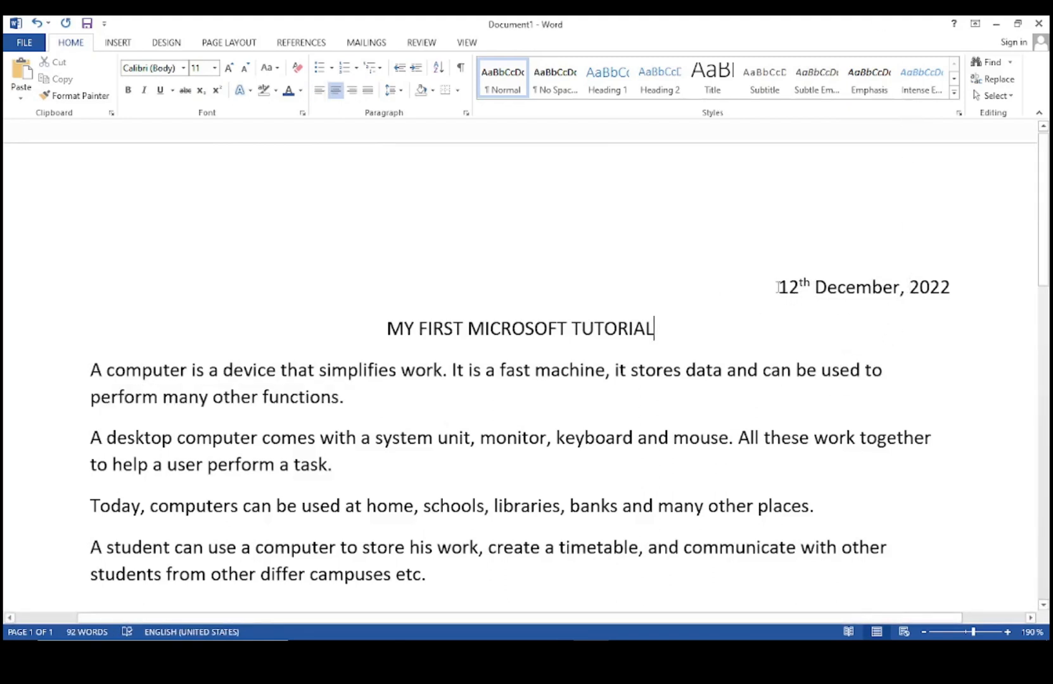
scroll(320, 387, down, 3)
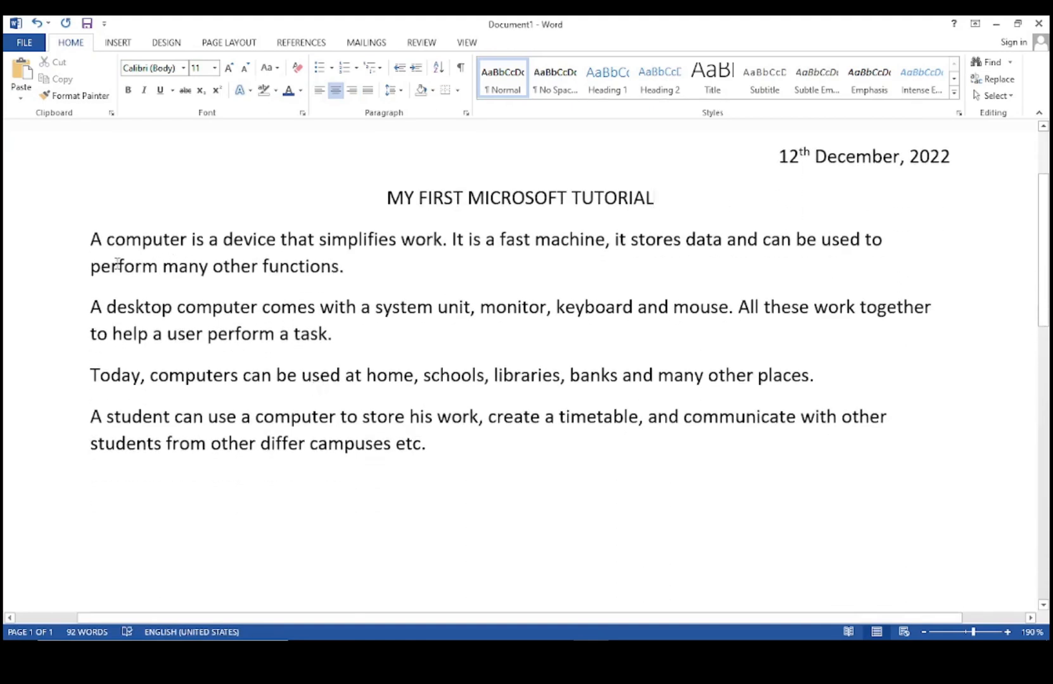
drag(91, 240, 444, 439)
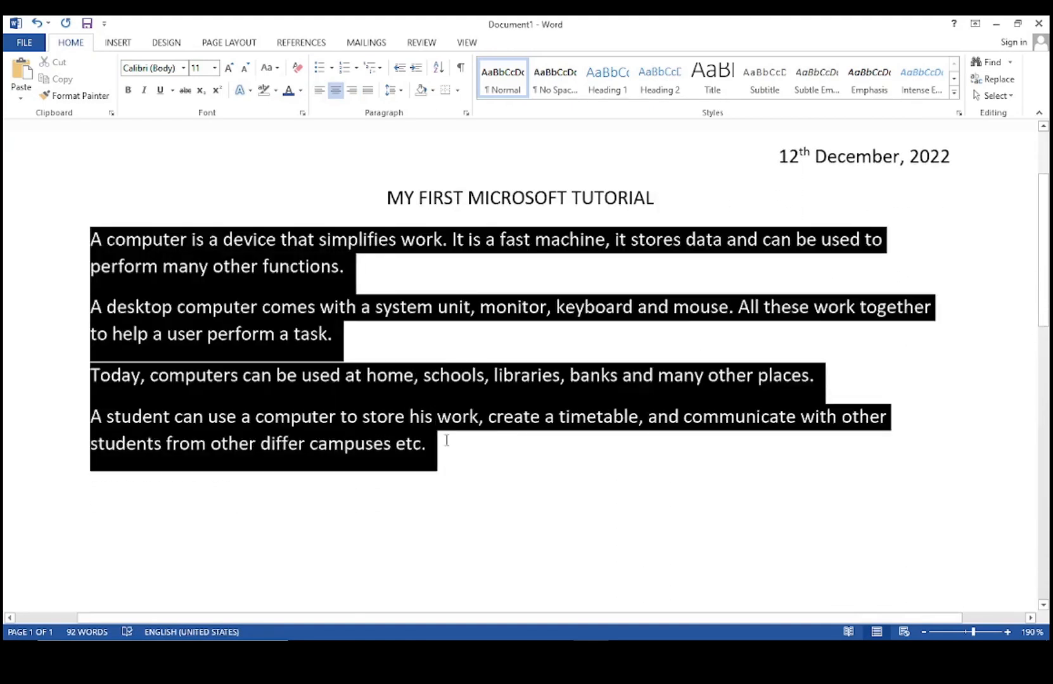
click(368, 90)
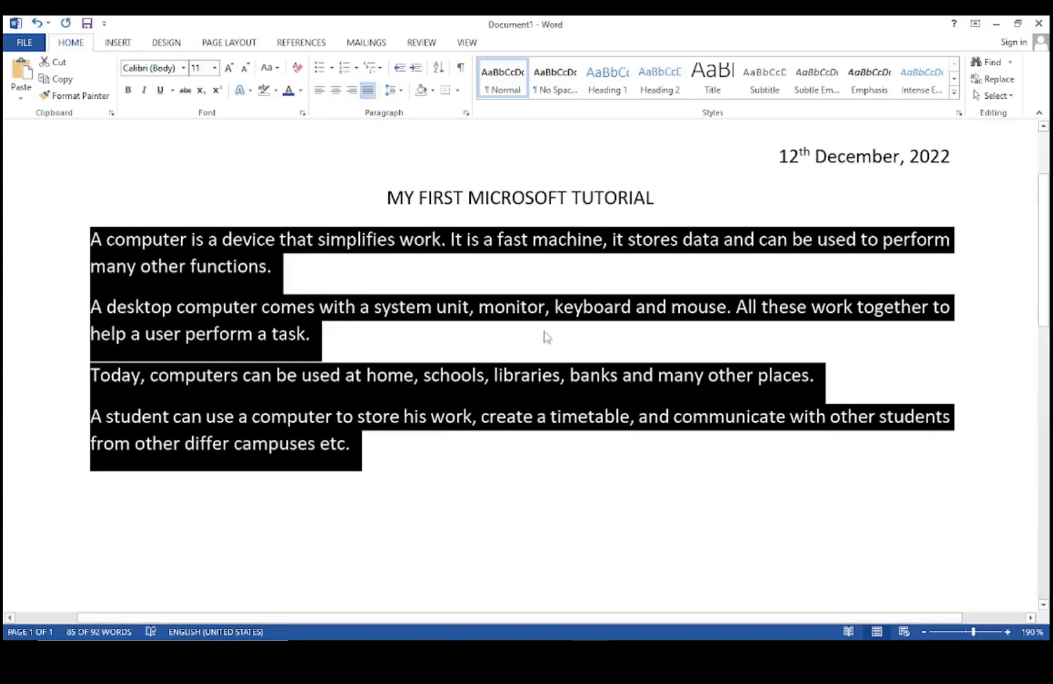
click(610, 344)
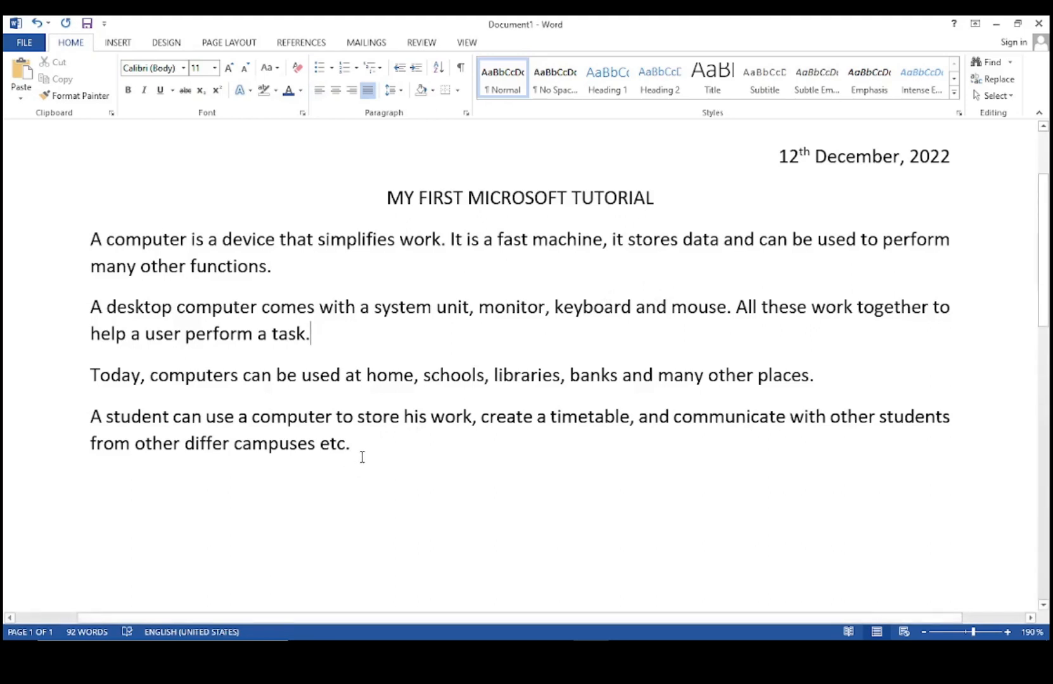
drag(361, 456, 90, 240)
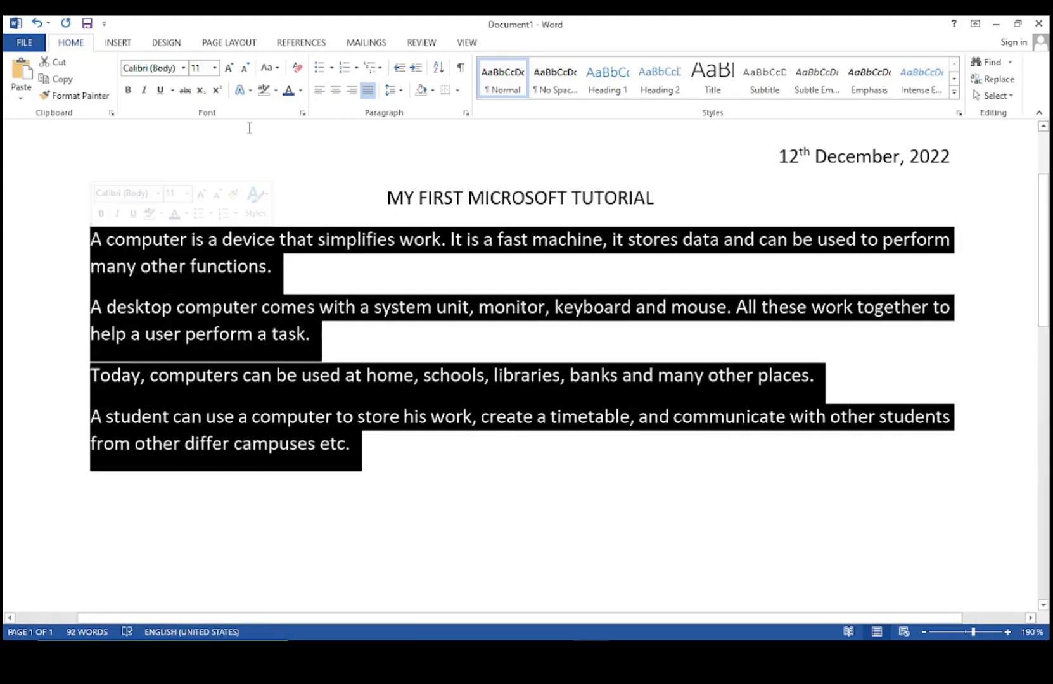
click(320, 92)
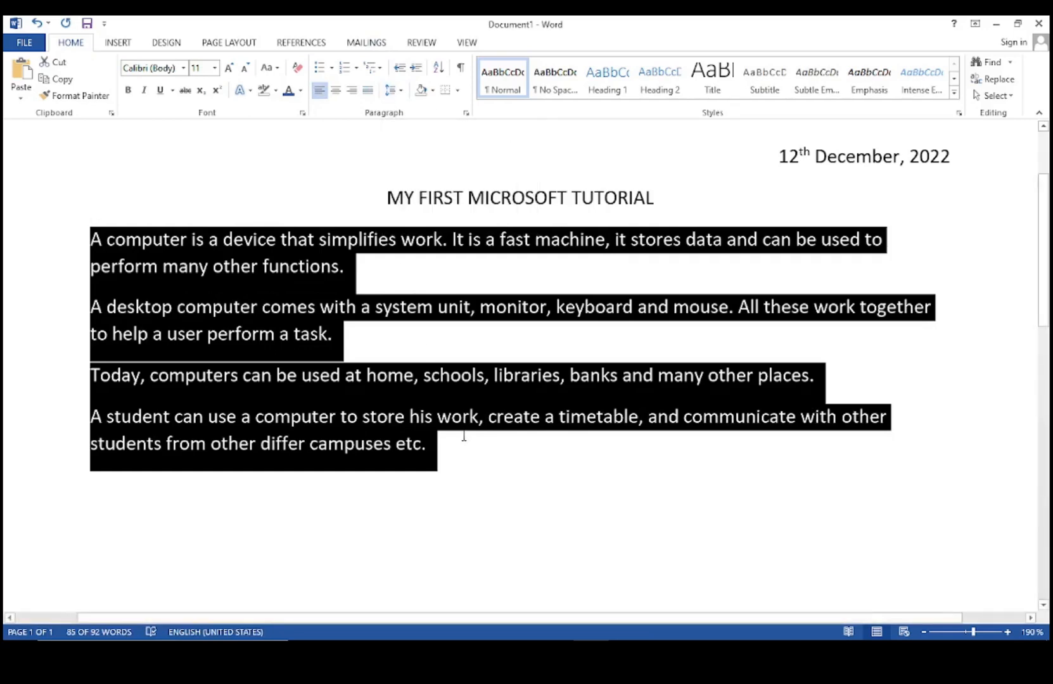
Open Line Spacing Options for the four body paragraphs from the Line and Paragraph Spacing dropdown.
click(399, 91)
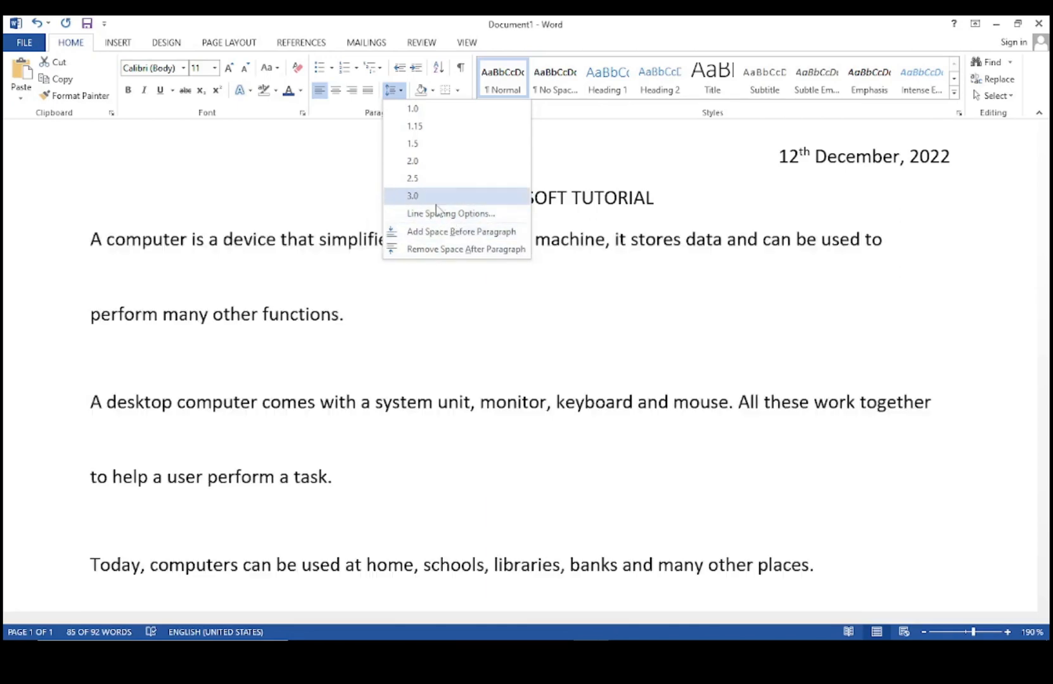
click(426, 216)
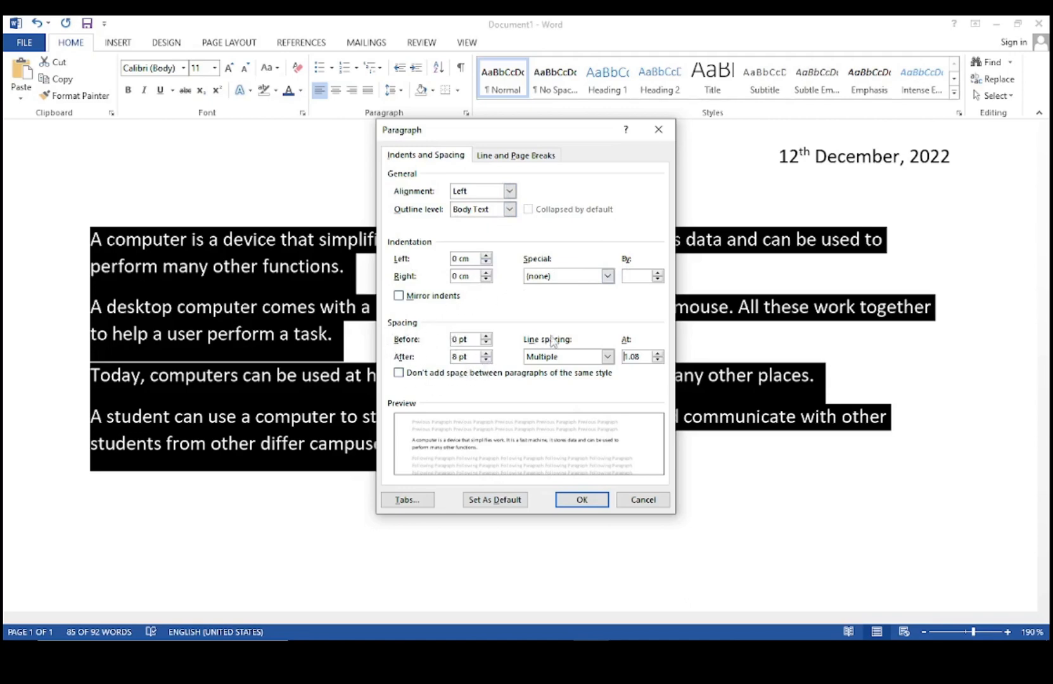
Set the body paragraphs to Single line spacing with 6 pt after each.
click(606, 358)
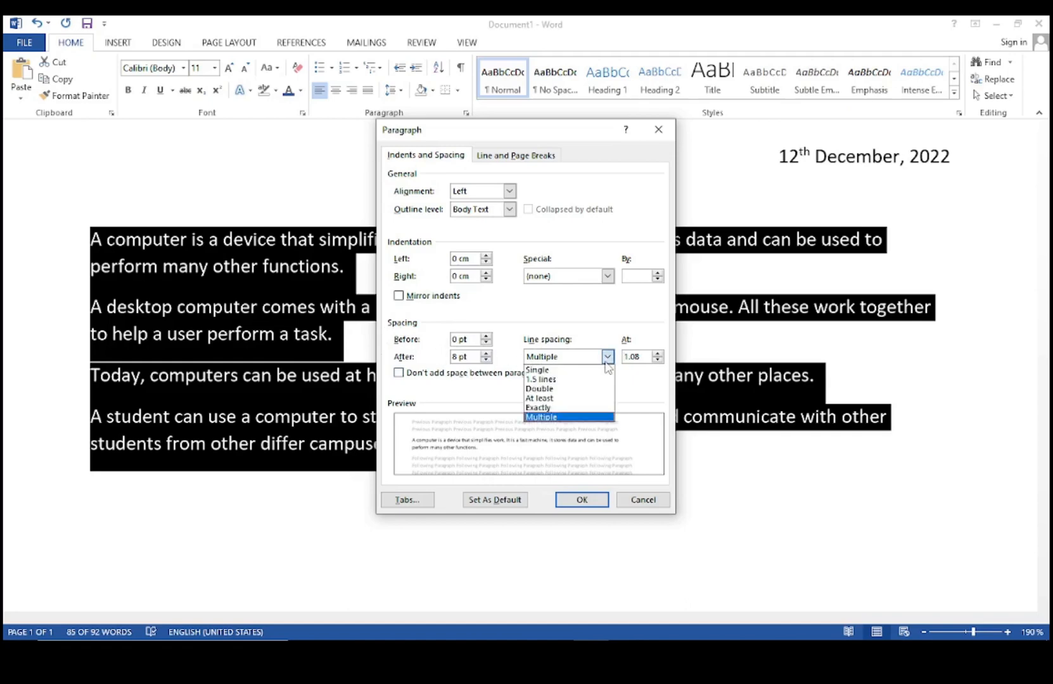
click(574, 371)
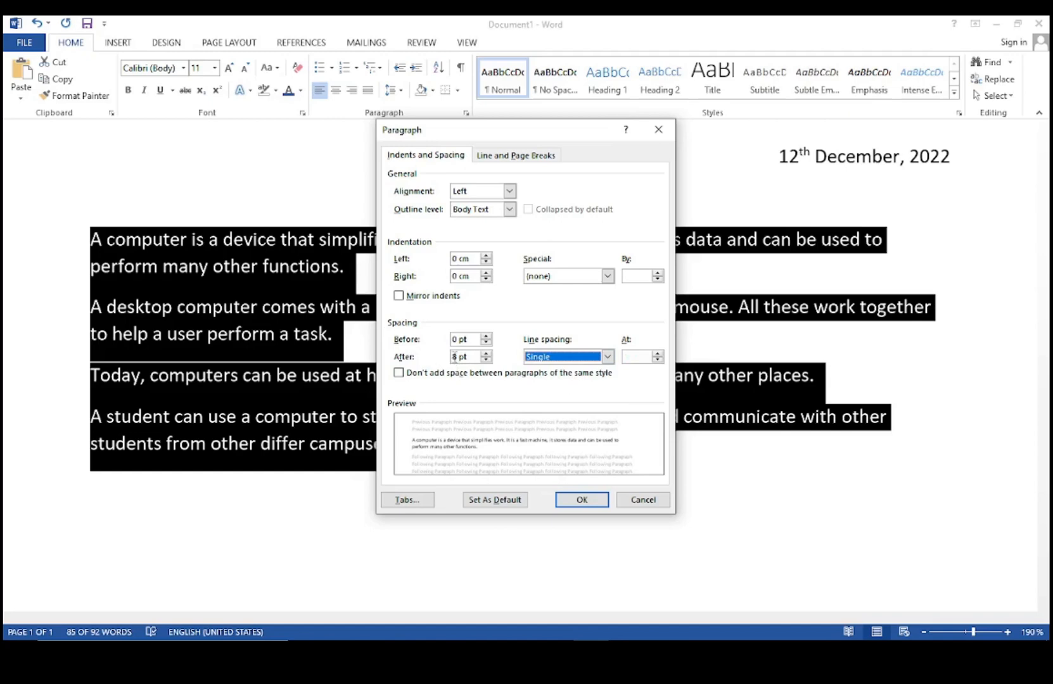
click(486, 360)
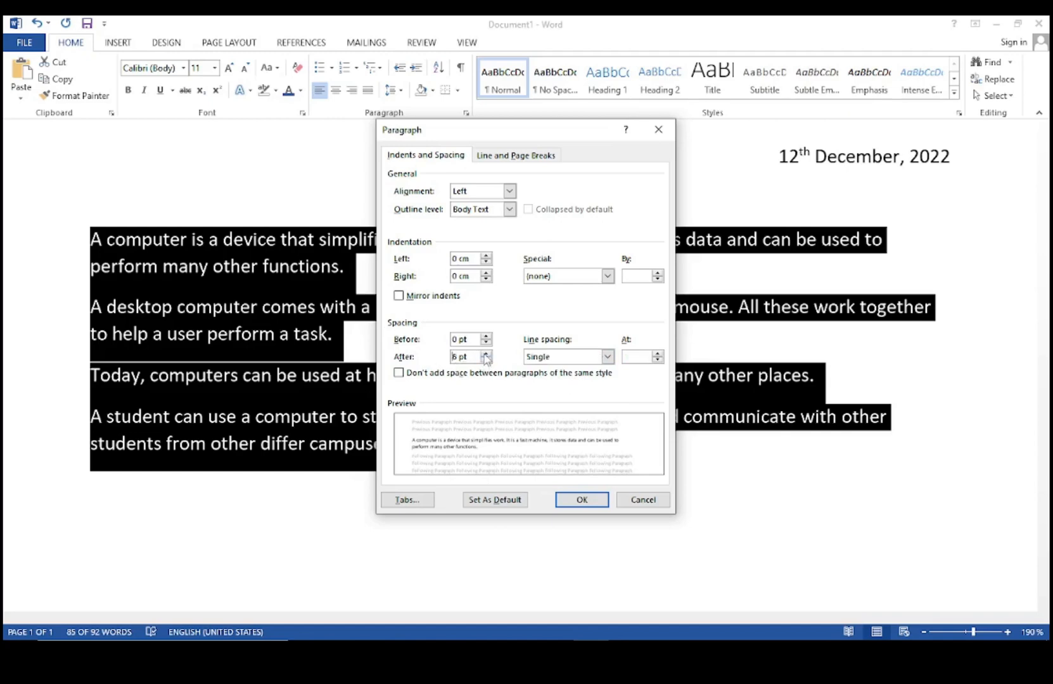
click(486, 354)
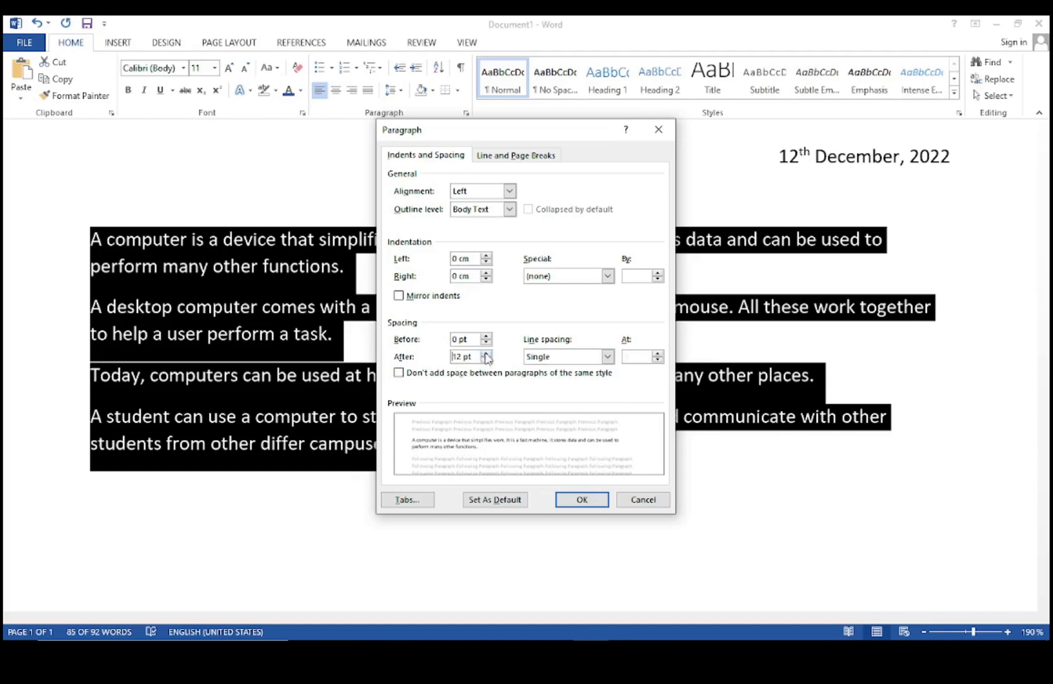
click(486, 360)
click(486, 361)
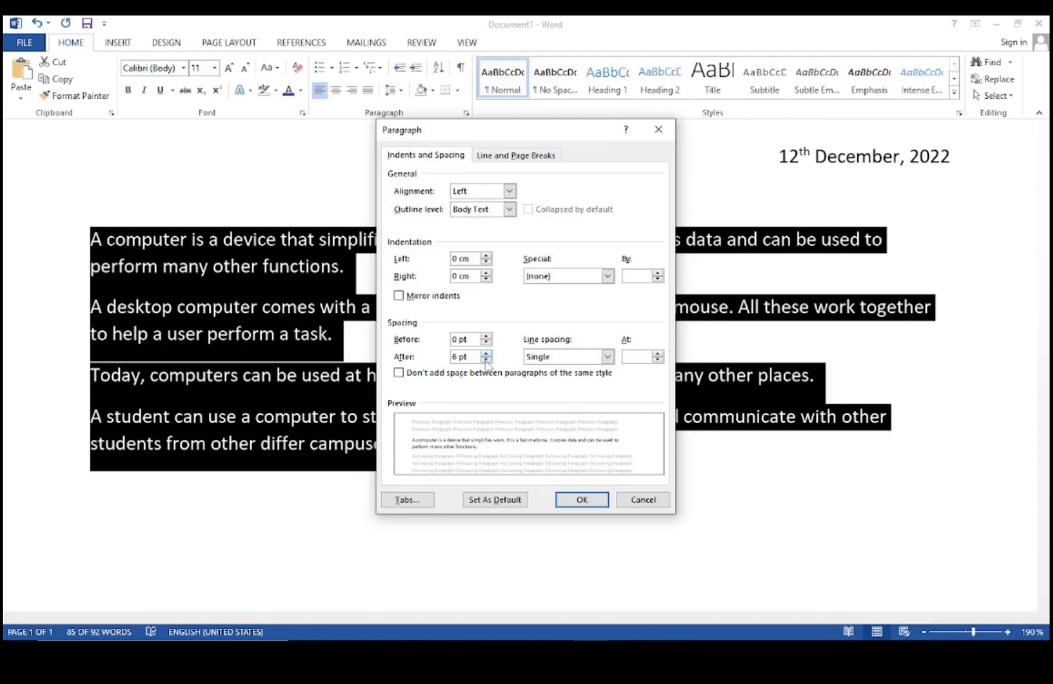
click(486, 353)
click(605, 357)
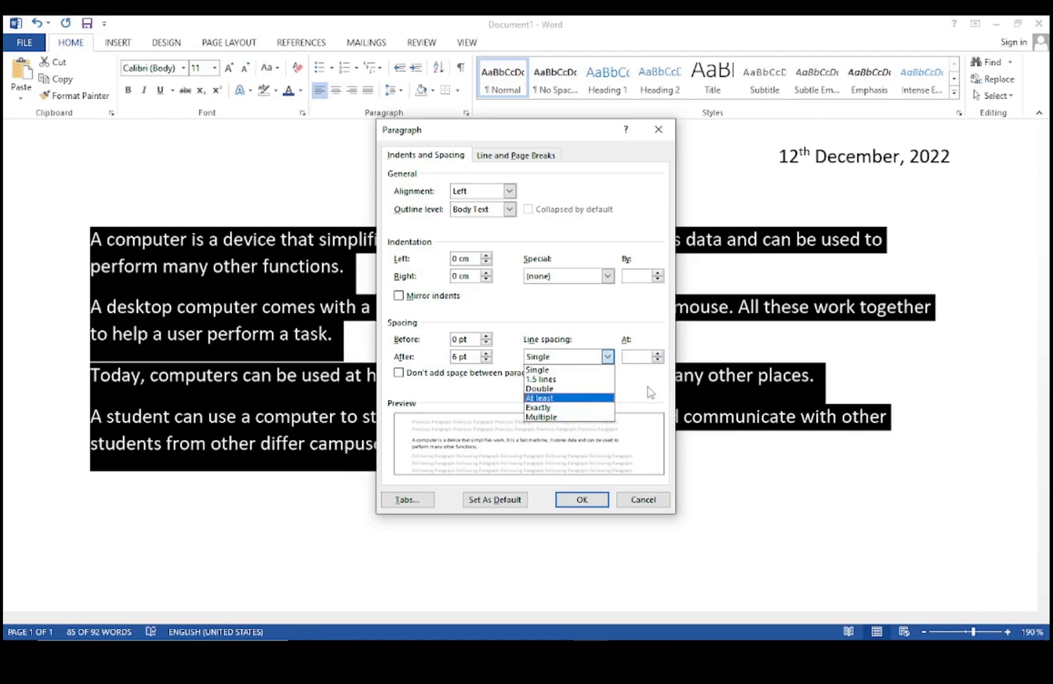
click(492, 398)
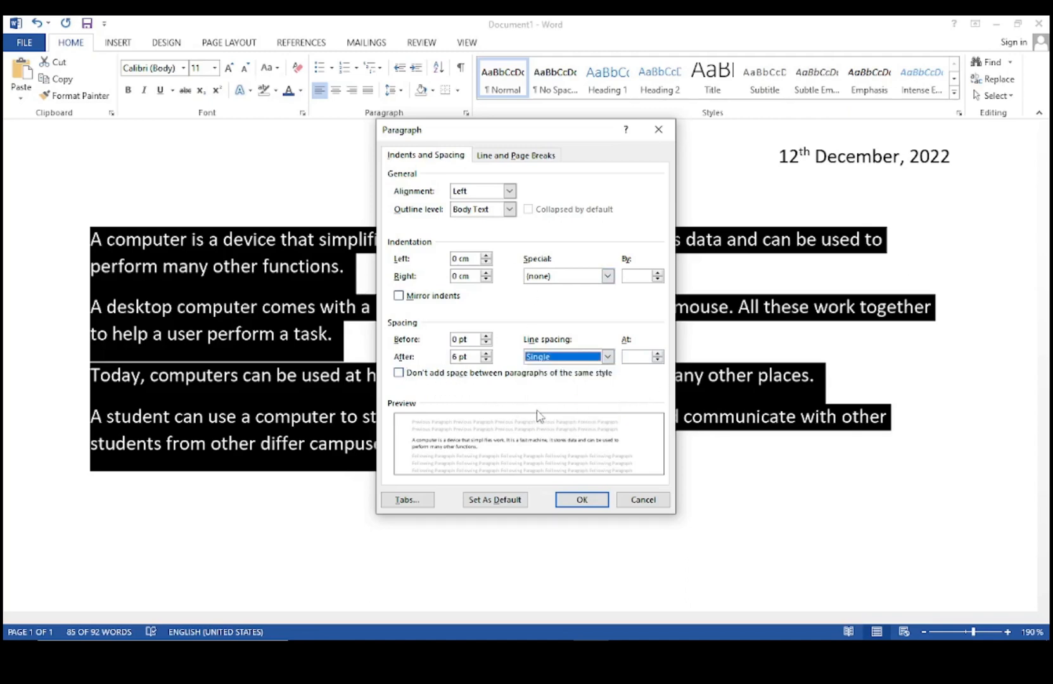
click(576, 500)
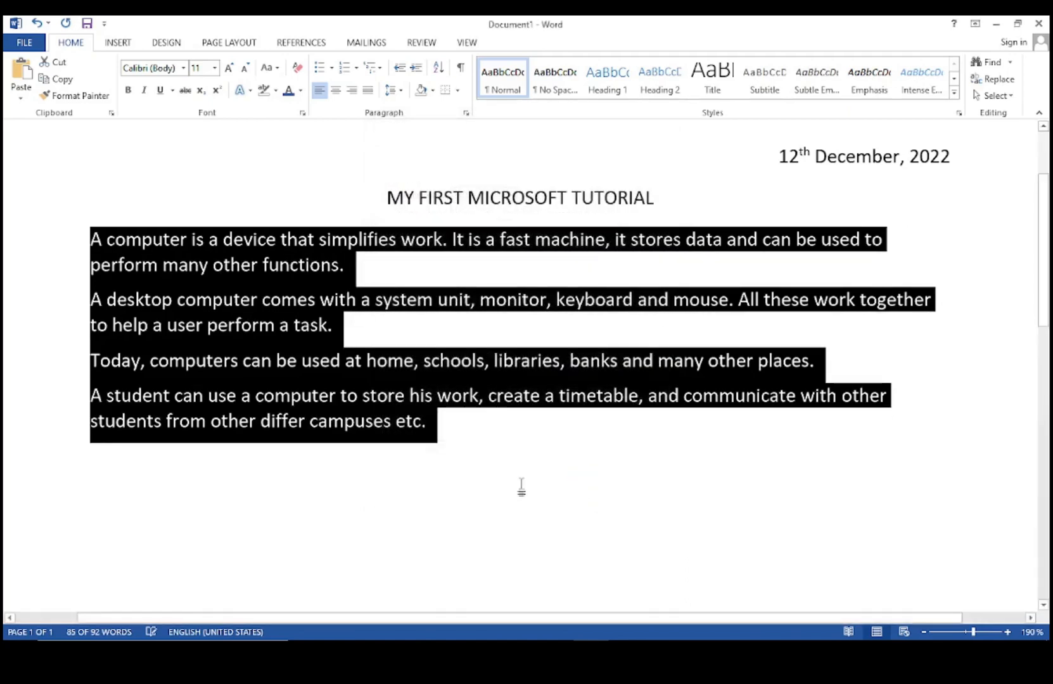
click(483, 330)
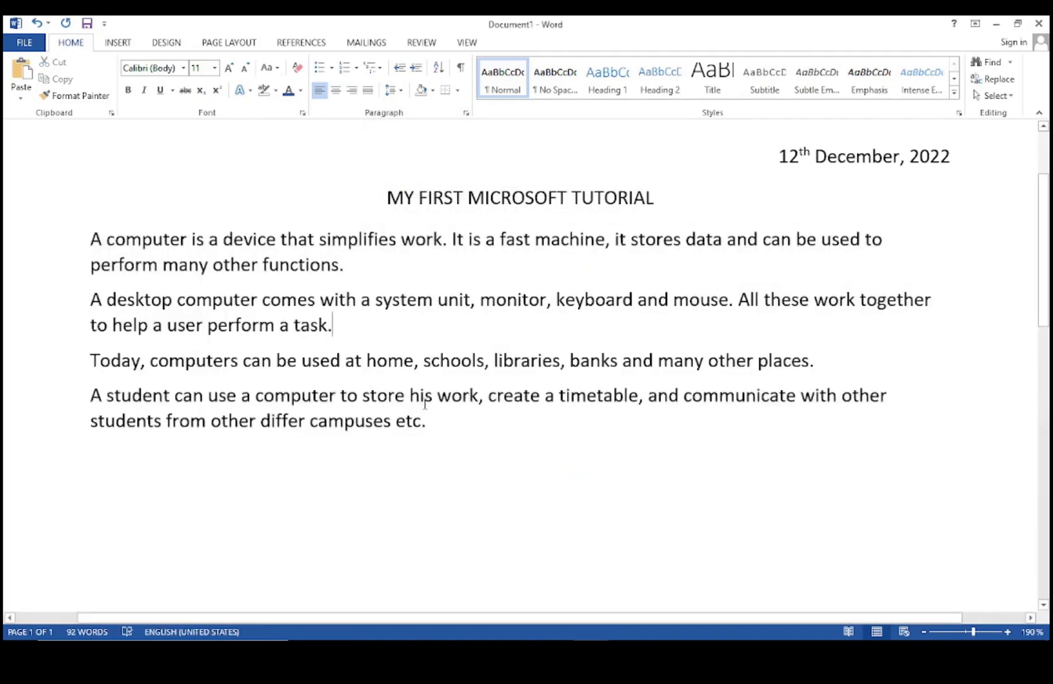
drag(431, 422, 90, 241)
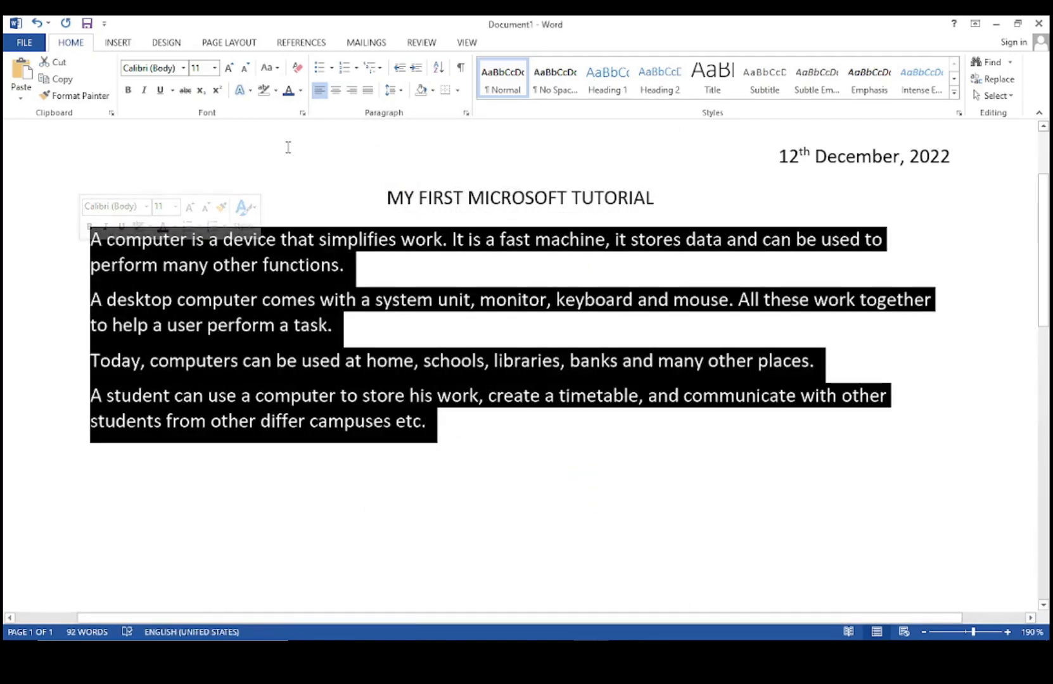
click(402, 93)
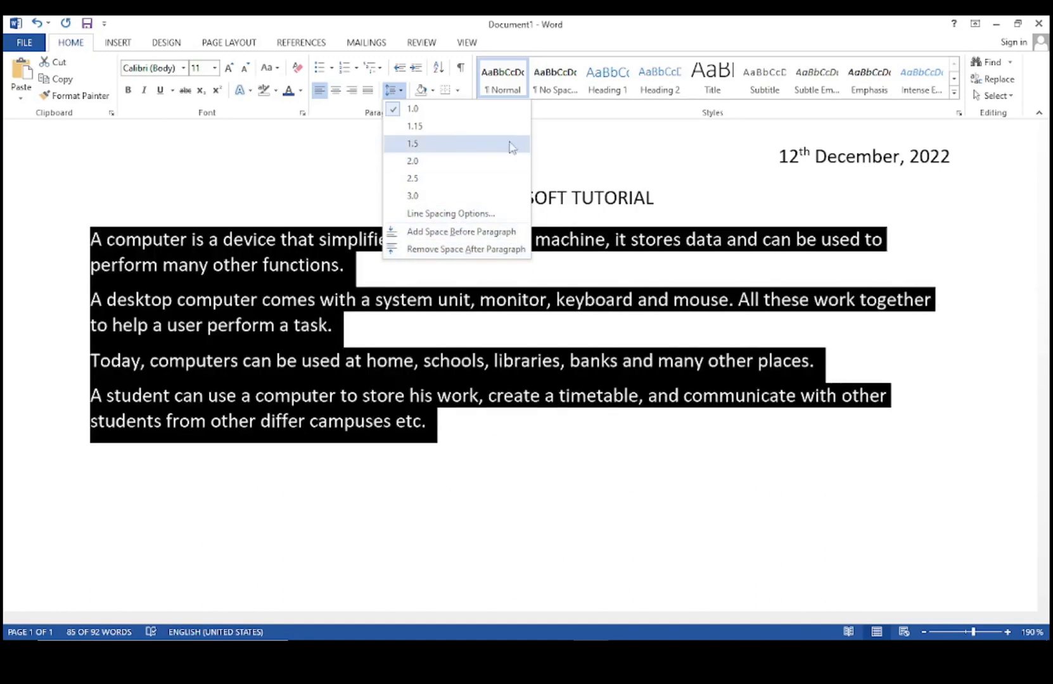
click(352, 146)
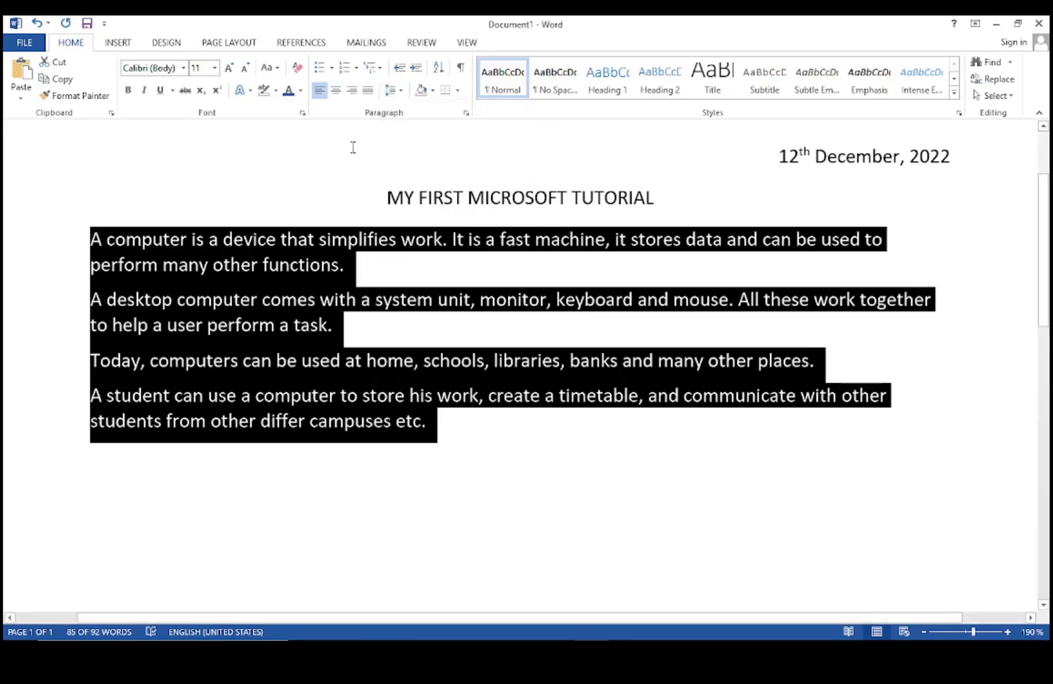
click(504, 395)
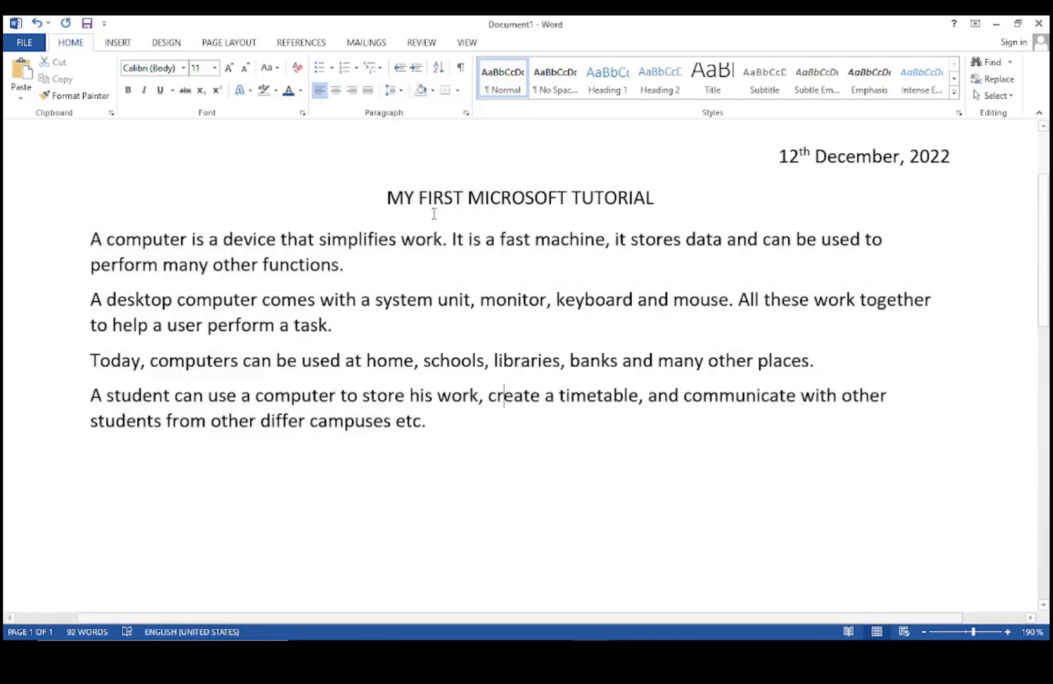
Shade the last paragraph, 'A student can use a computer…', with an orange theme colour.
click(431, 92)
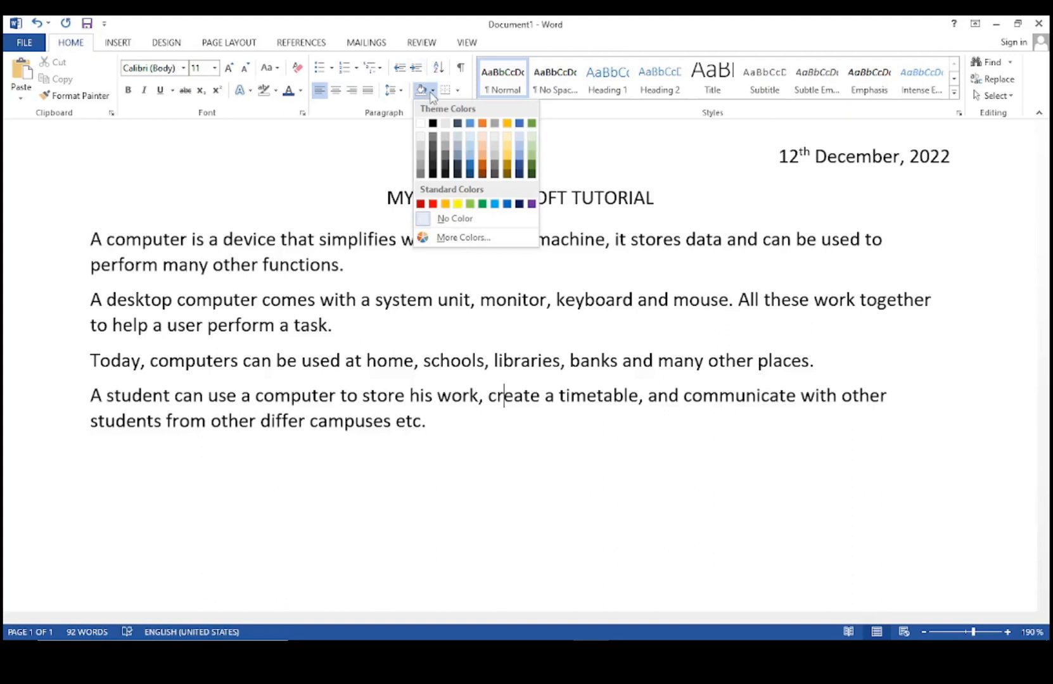
click(430, 93)
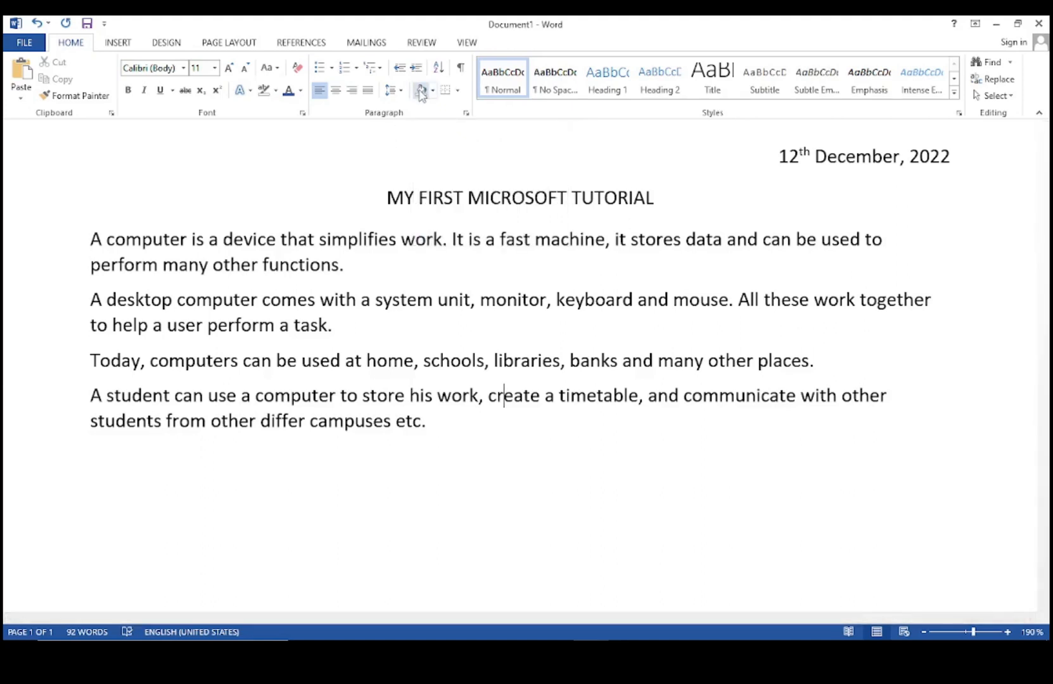
mouse_move(451, 426)
mouse_down()
mouse_move(270, 350)
mouse_move(166, 346)
mouse_move(89, 396)
mouse_up()
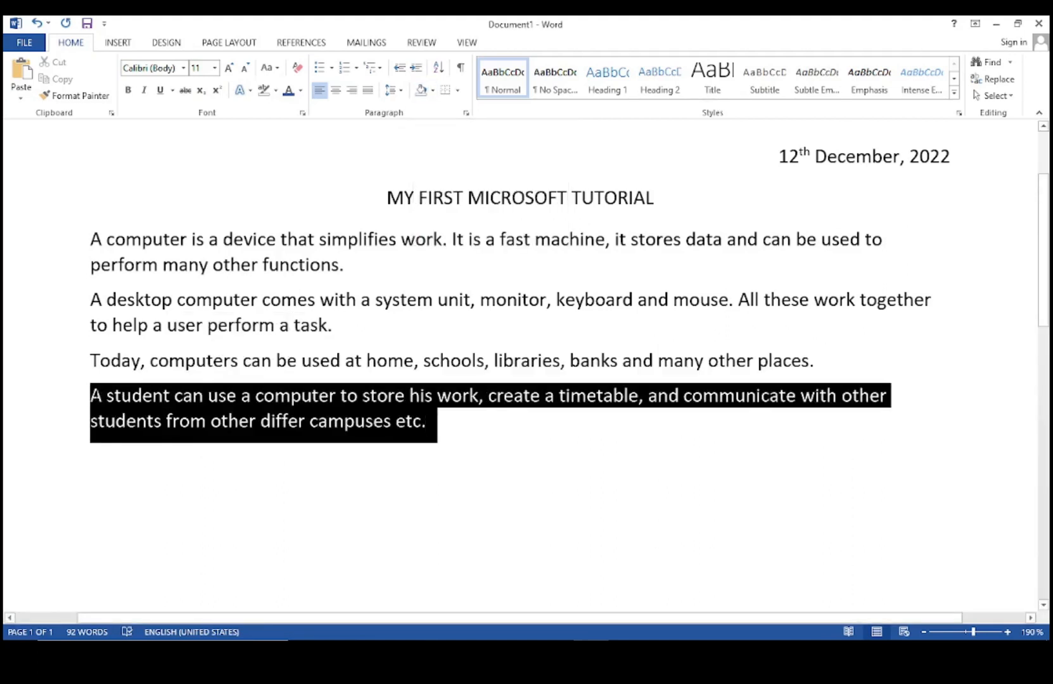
click(432, 92)
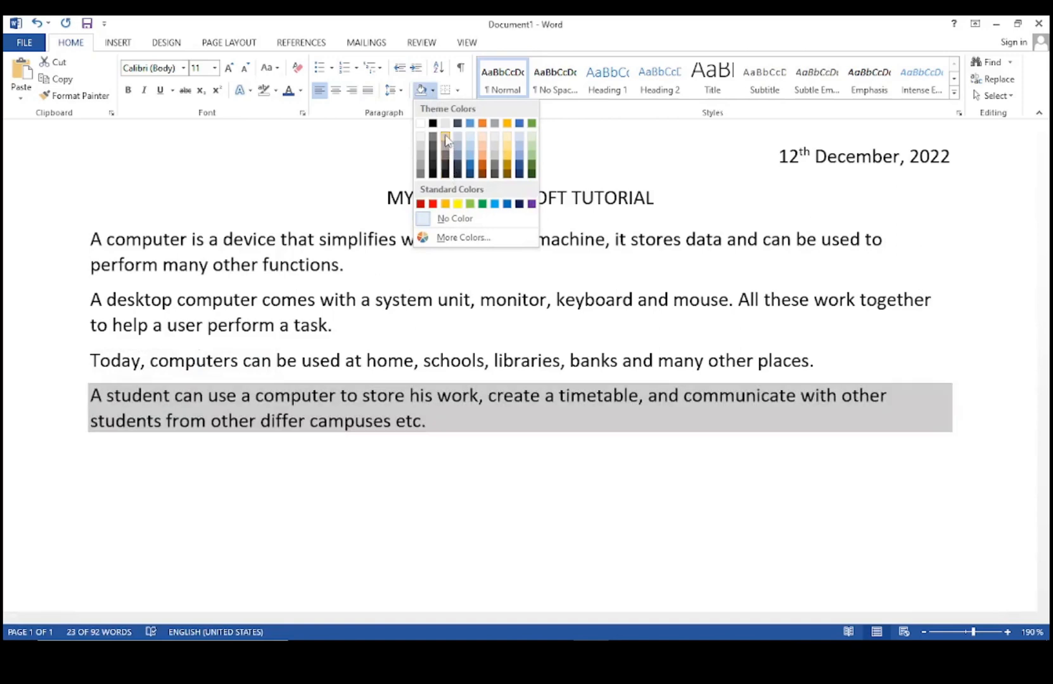
click(482, 161)
click(487, 452)
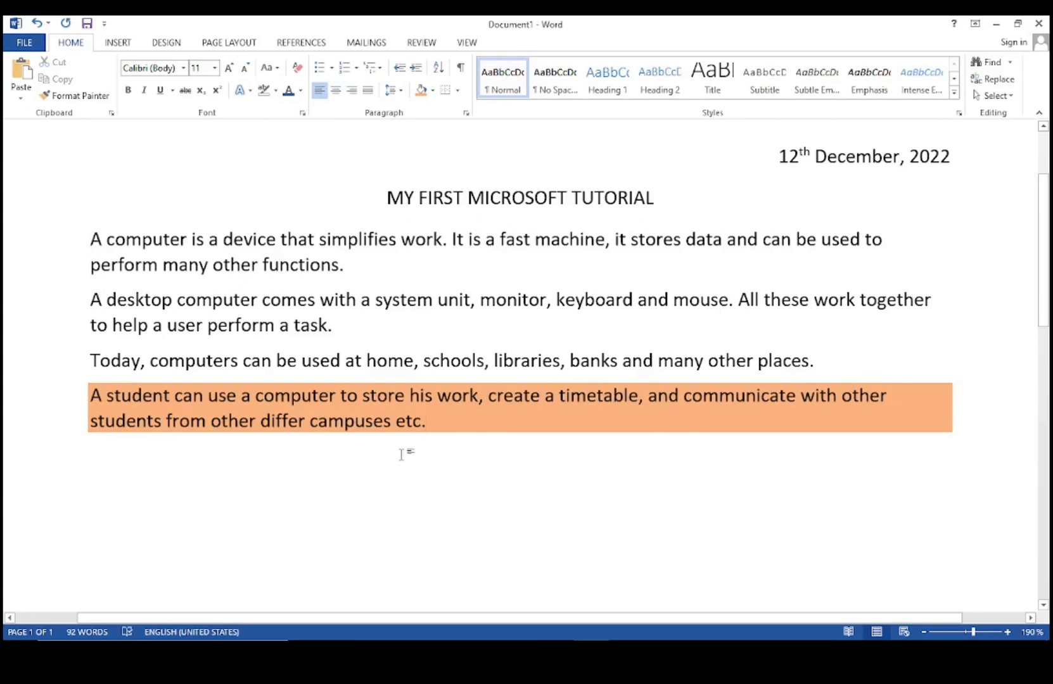
Highlight the second body paragraph in yellow.
drag(332, 325, 89, 299)
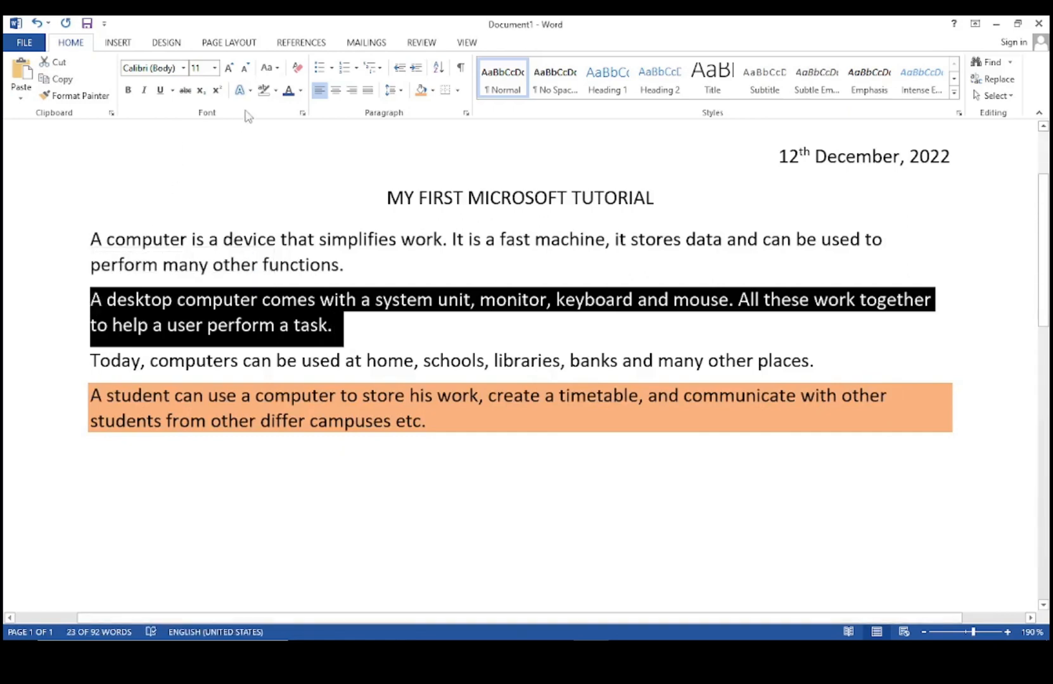
click(275, 90)
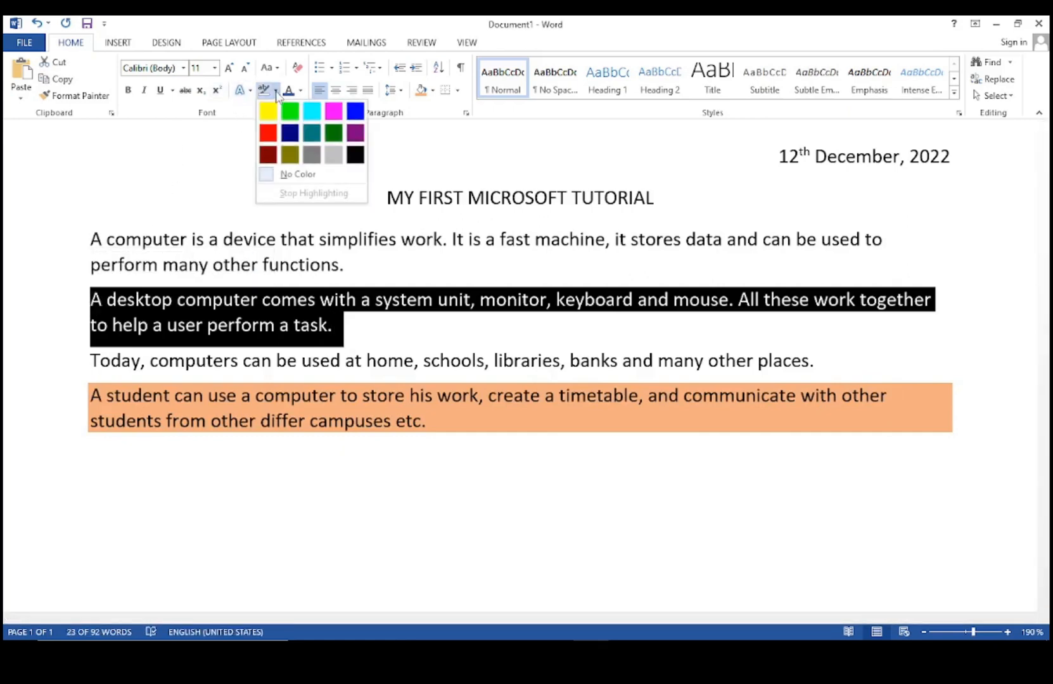
click(271, 113)
click(424, 325)
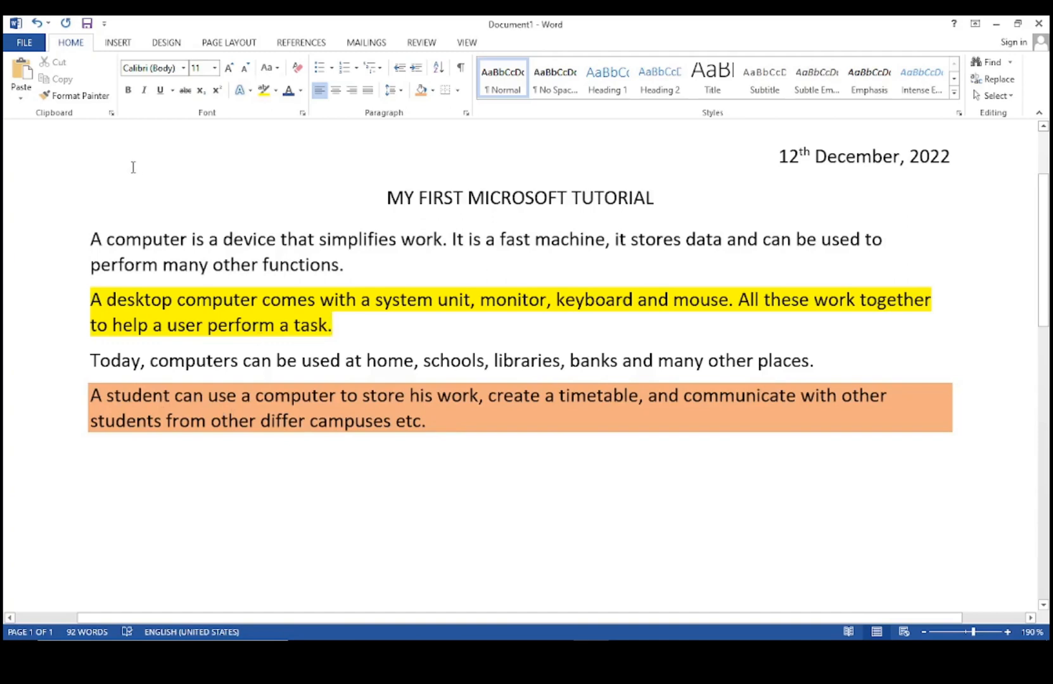
Undo the yellow highlight and the last paragraph's orange shading.
click(37, 24)
click(37, 23)
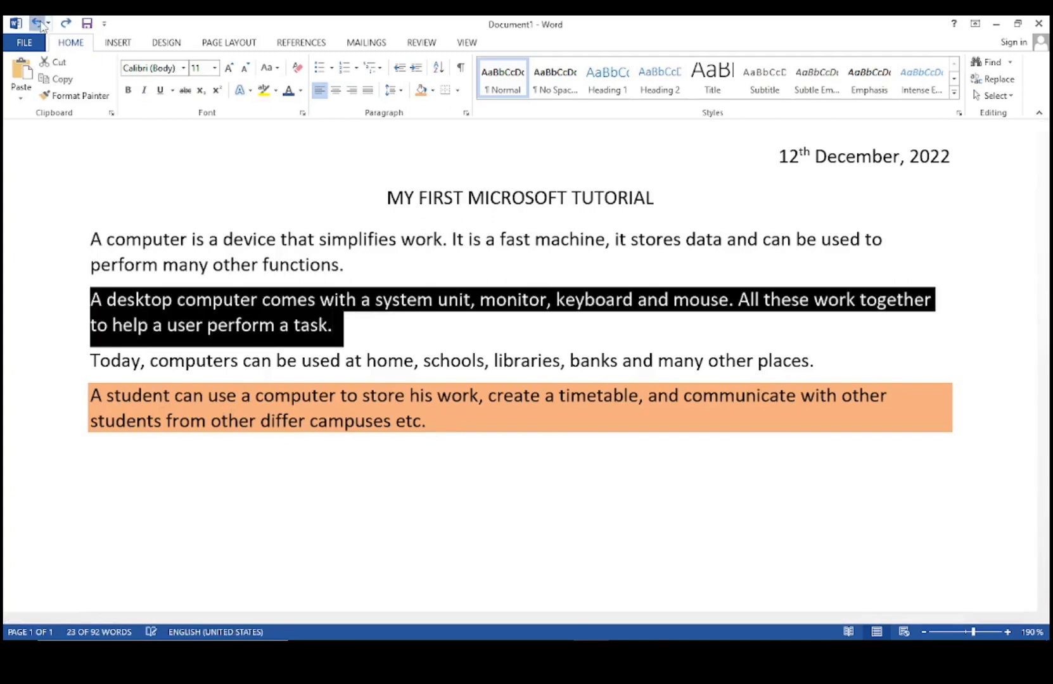
click(478, 416)
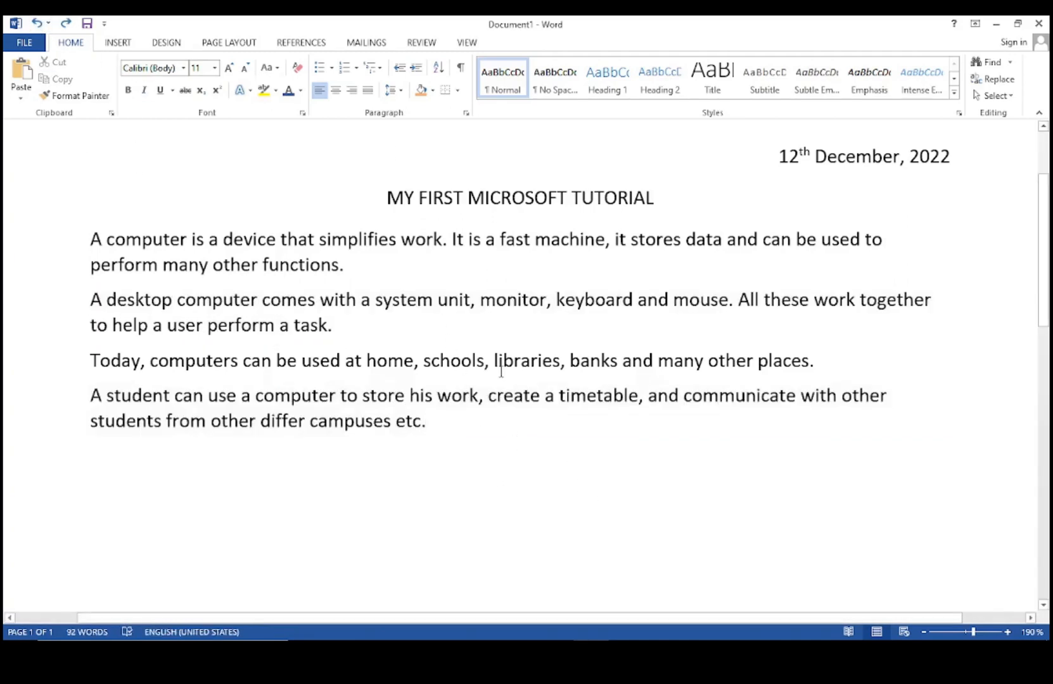
click(458, 92)
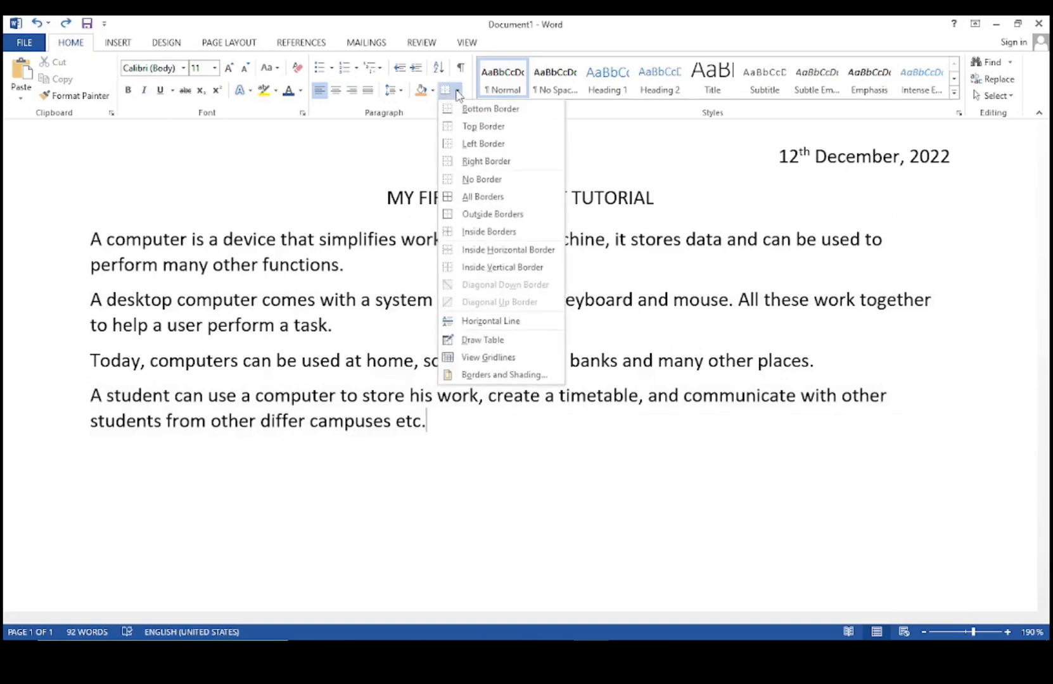
Select all four body paragraphs and step through the Borders dropdown choices.
click(417, 166)
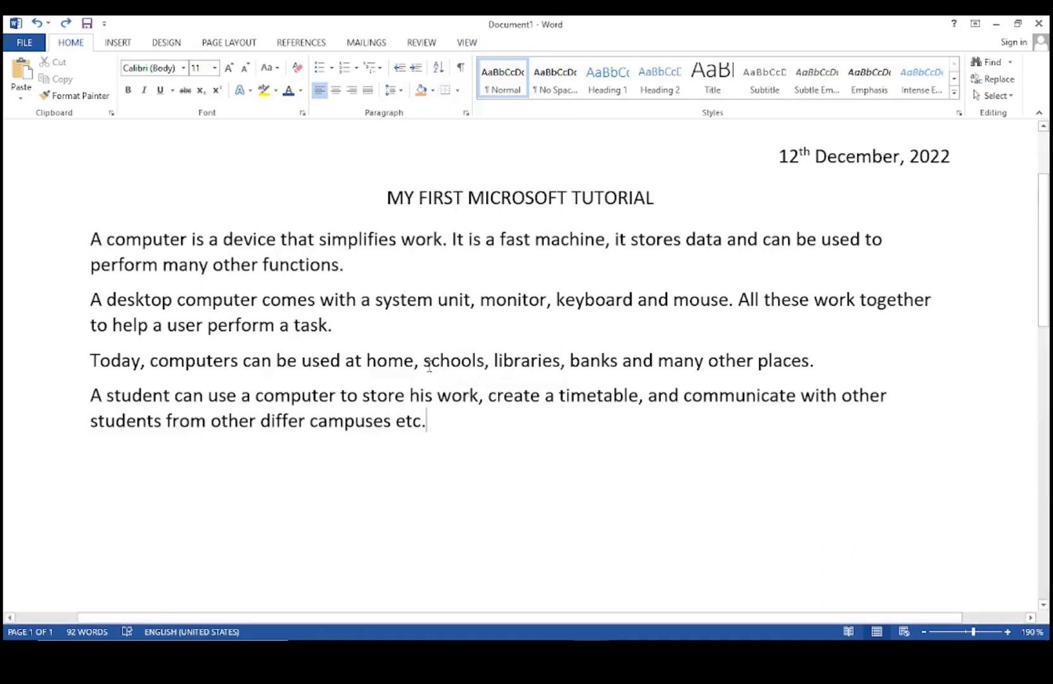
drag(470, 430, 82, 247)
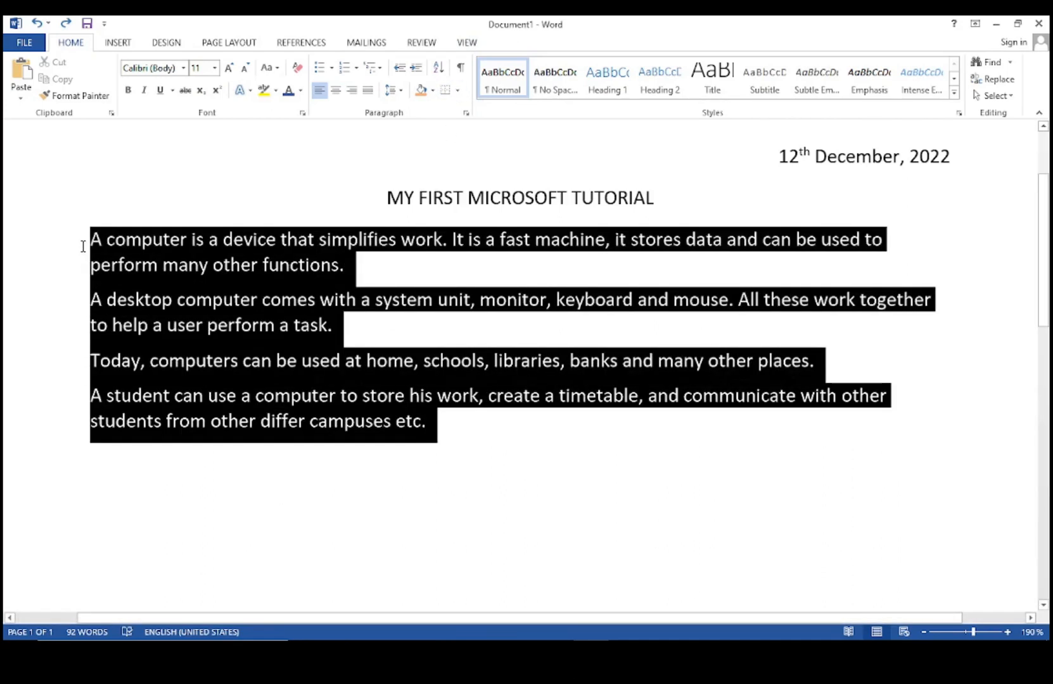
click(458, 90)
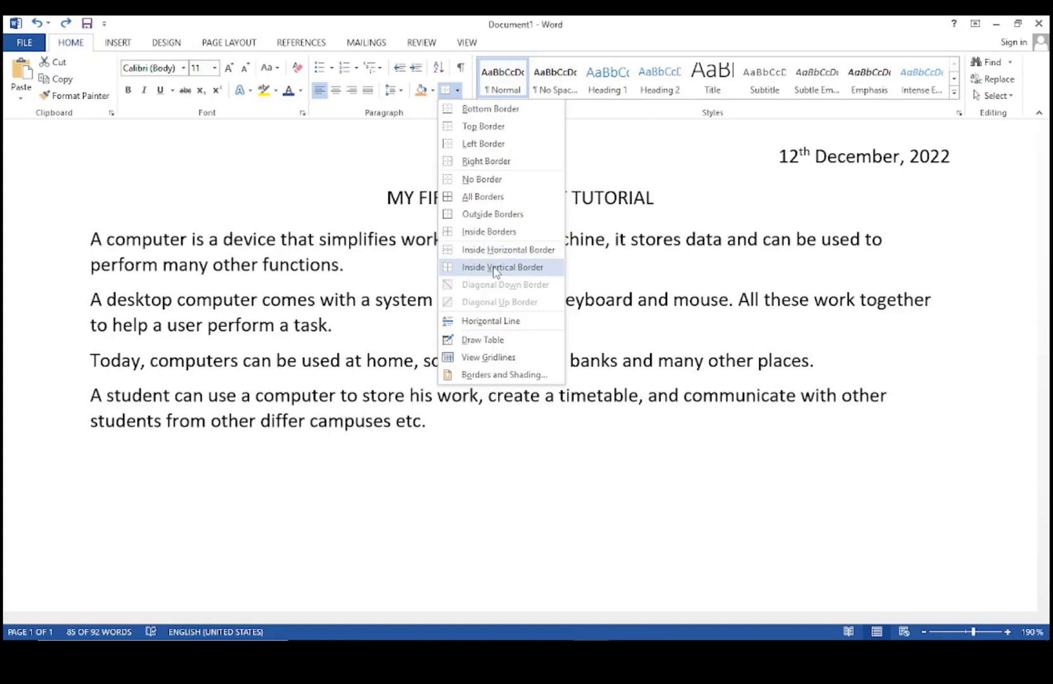
key(Down)
key(Down)
key(Down)
key(Down)
key(Down)
key(Down)
key(Down)
key(Down)
key(Down)
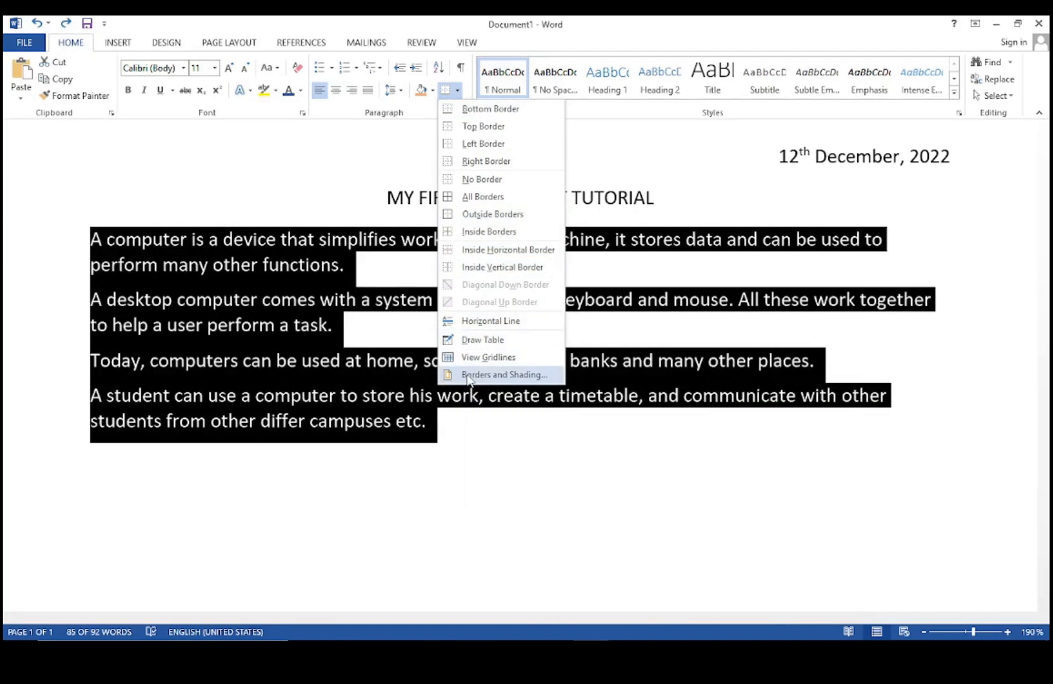
In Borders and Shading, set a purple 6 pt border applied to Paragraph and confirm.
click(469, 376)
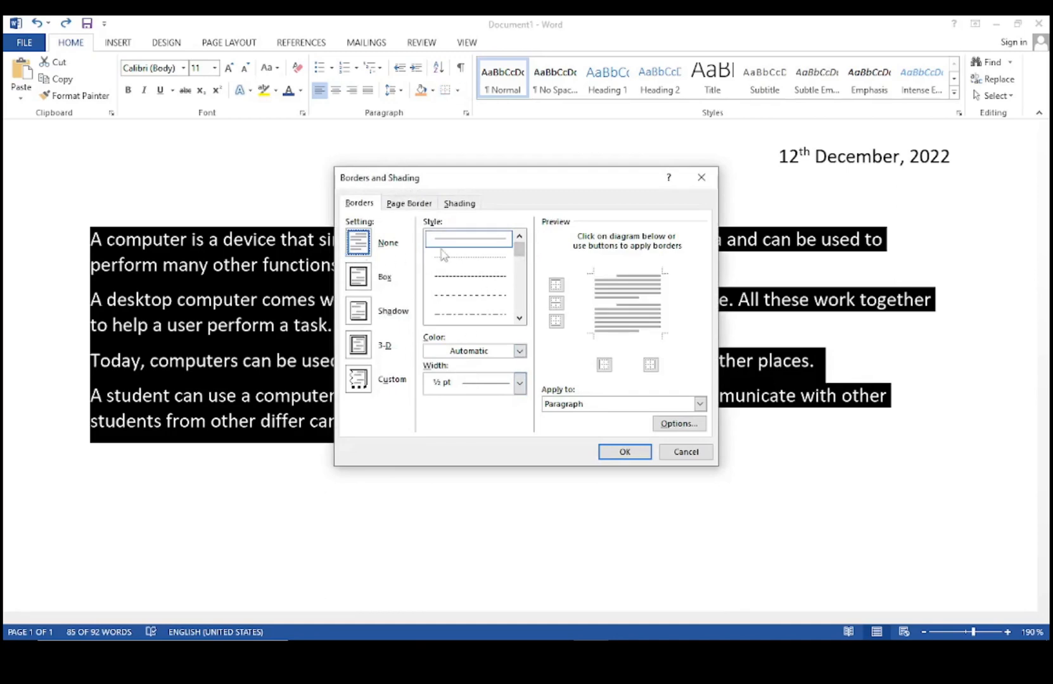
mouse_move(519, 250)
mouse_down()
mouse_move(521, 315)
mouse_move(522, 247)
mouse_up()
click(519, 350)
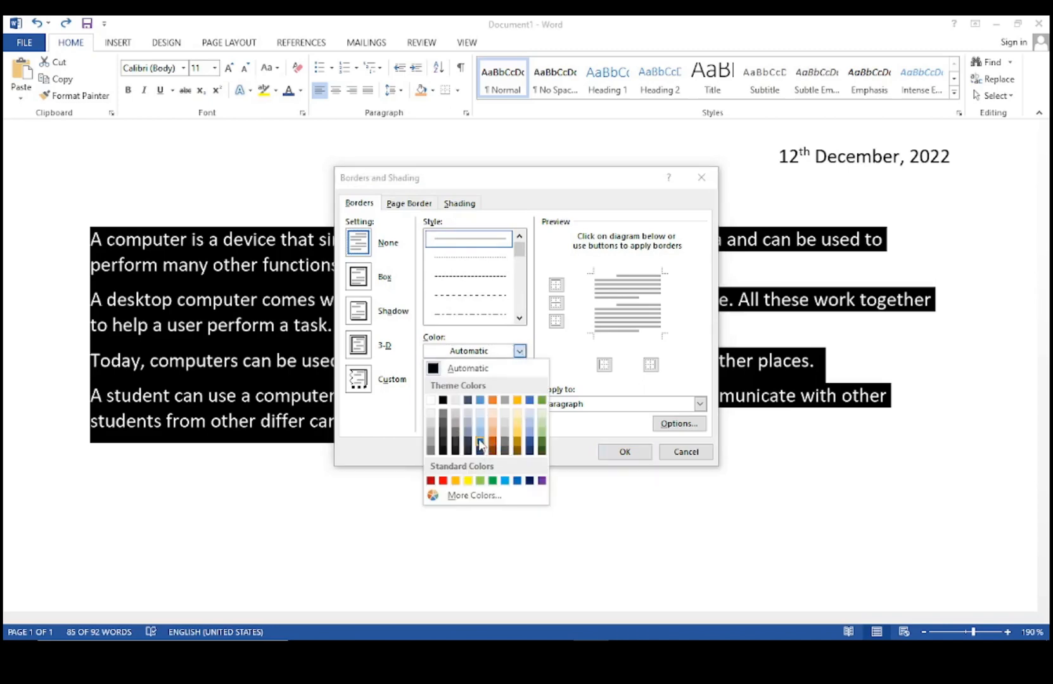
click(542, 481)
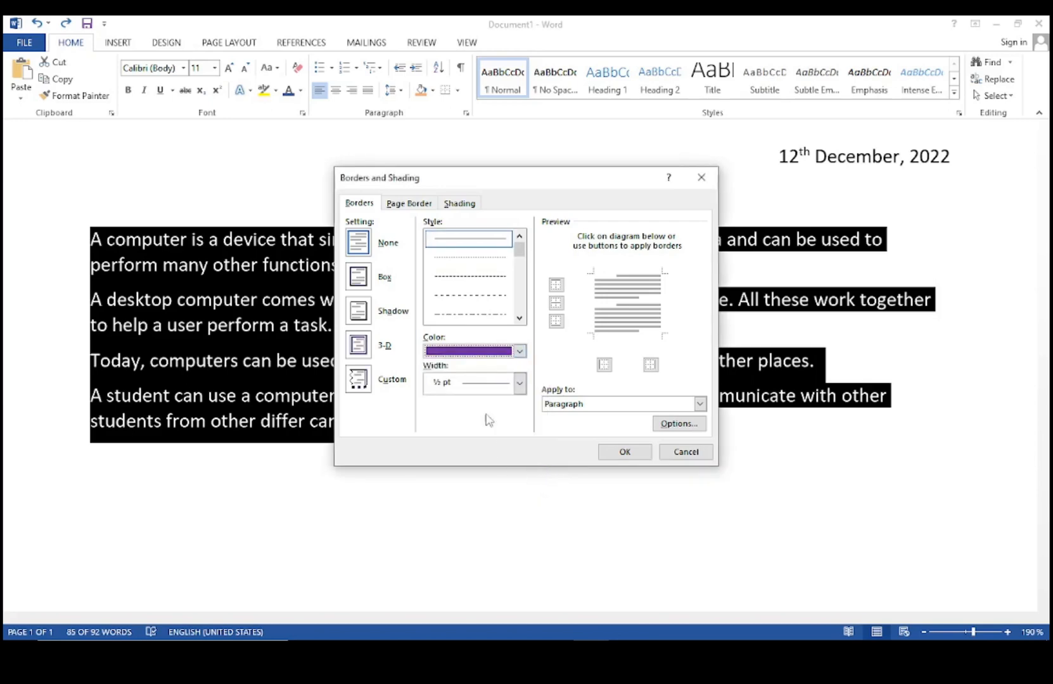
click(520, 384)
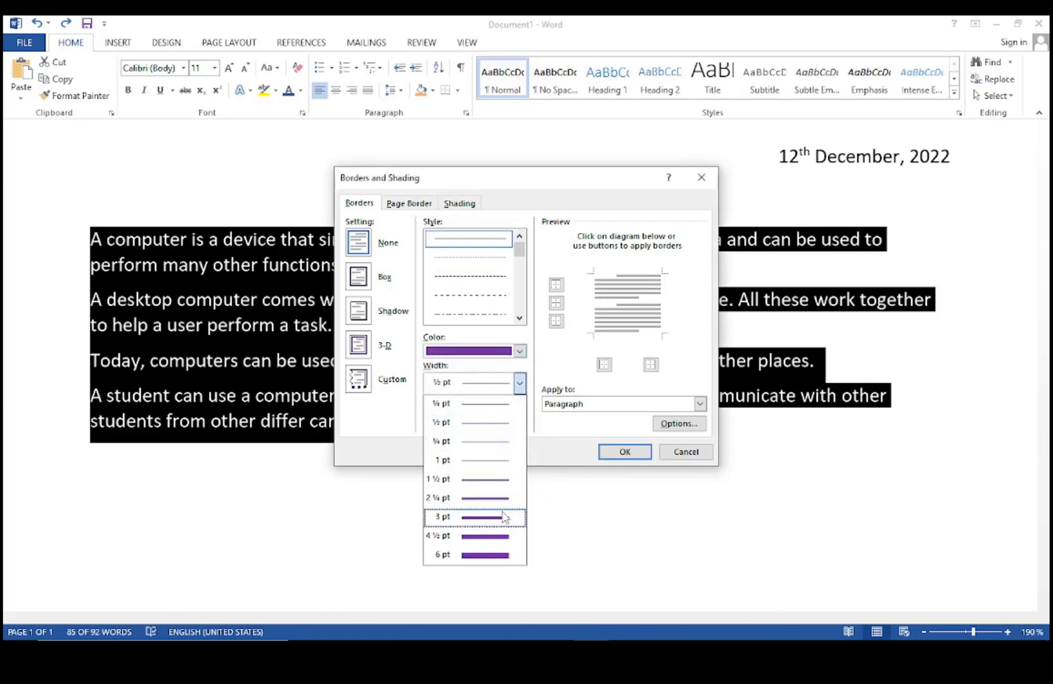
click(499, 555)
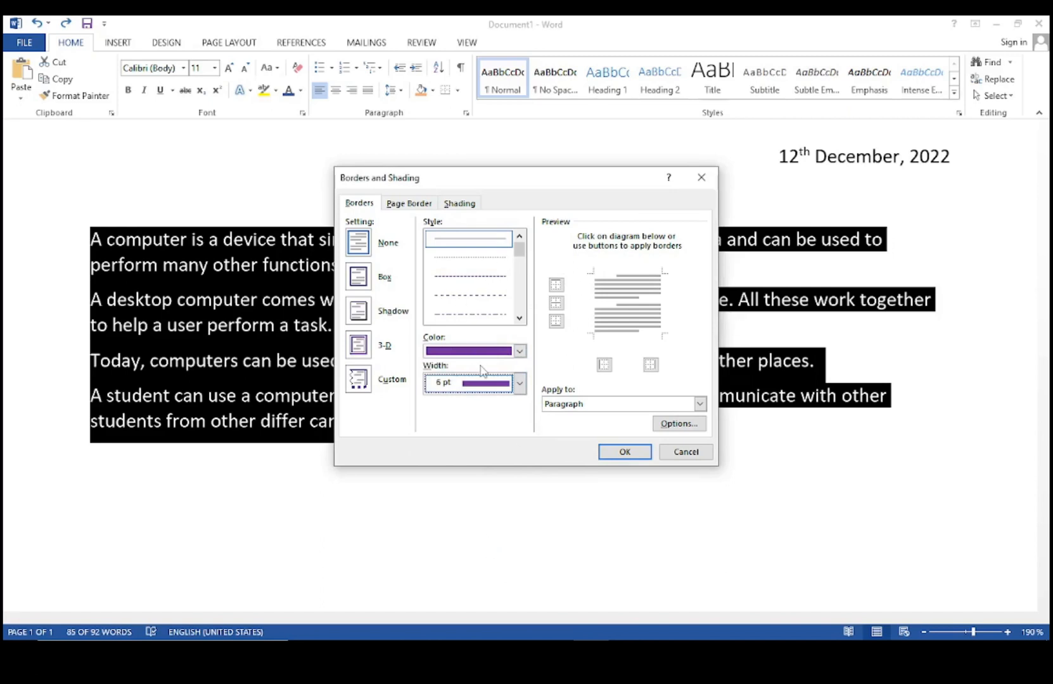
click(415, 203)
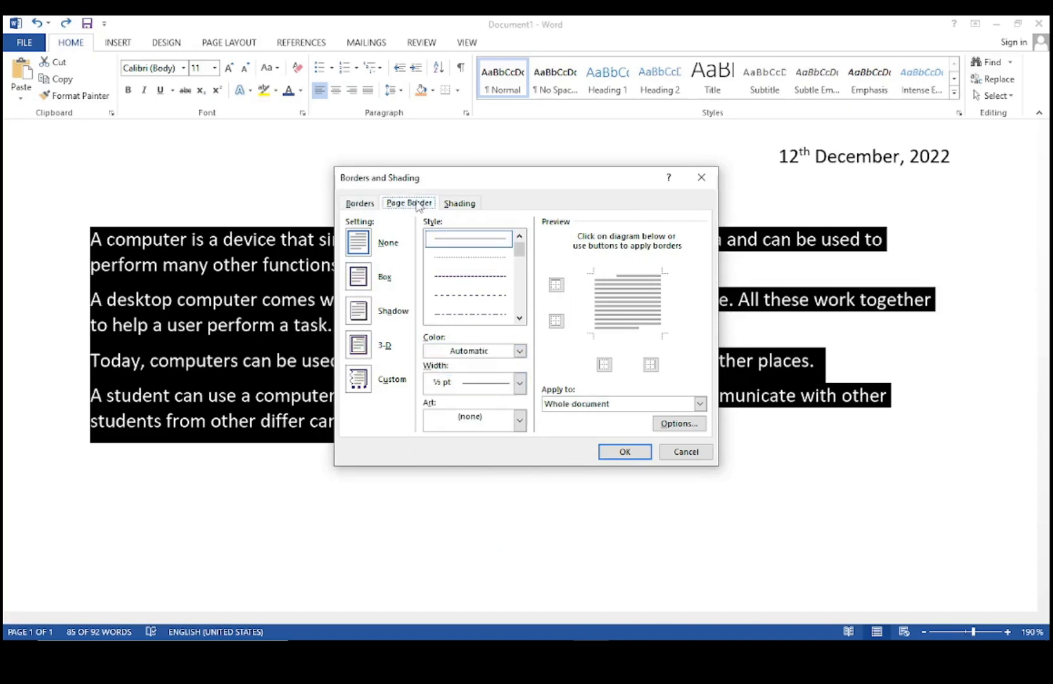
click(360, 203)
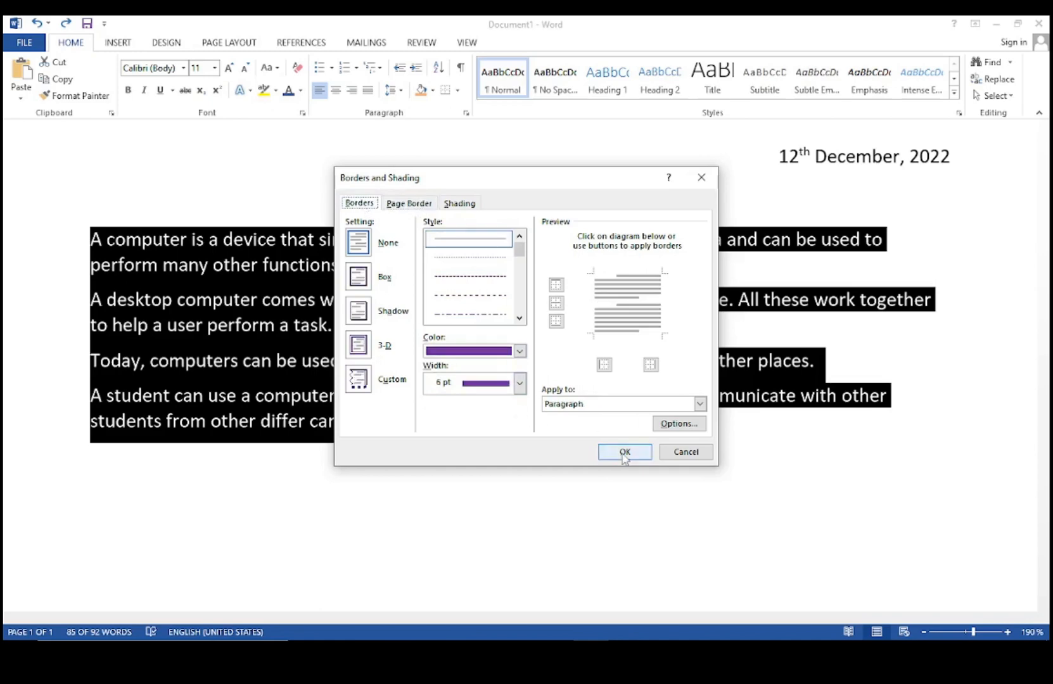
click(700, 403)
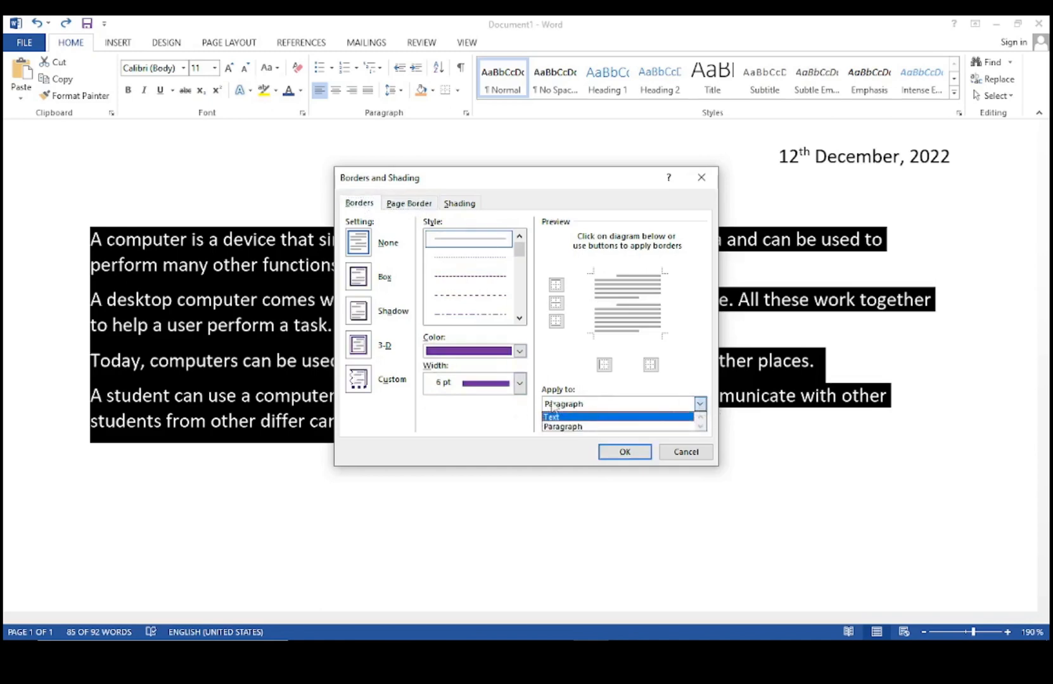
click(565, 427)
click(624, 451)
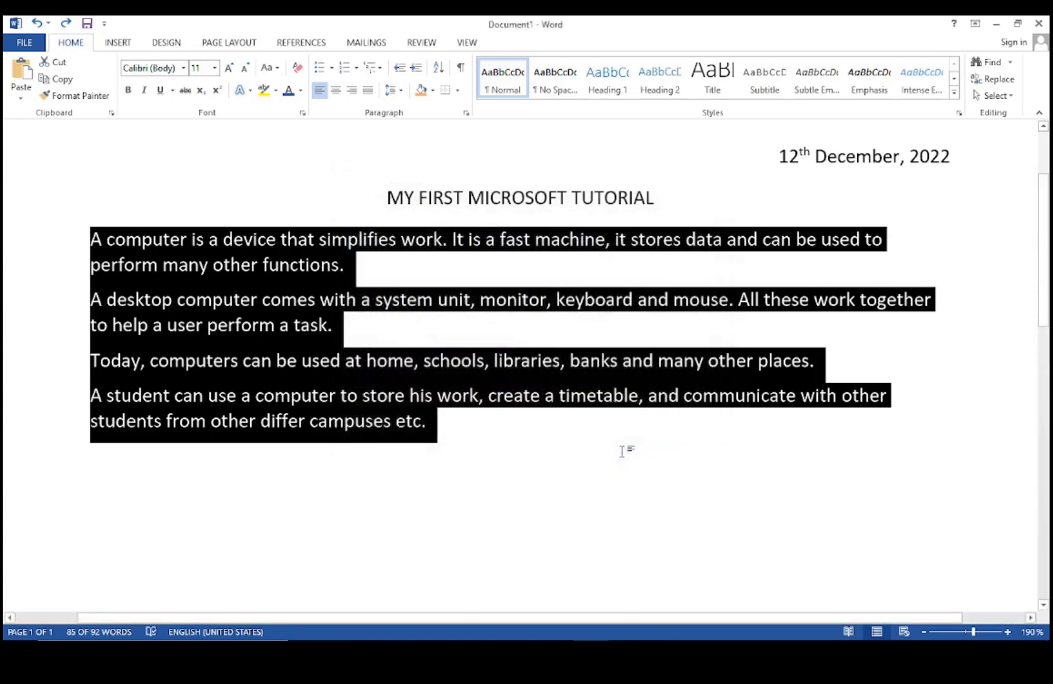
click(491, 410)
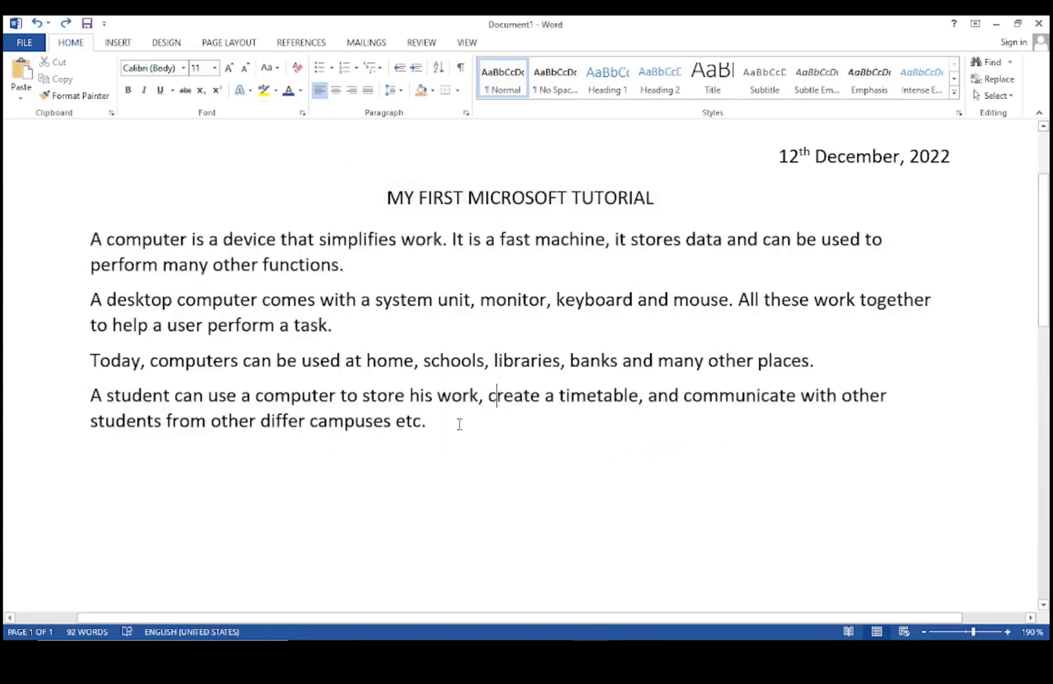
Apply the Intense Emphasis style to the last paragraph, 'A student can use a computer…'.
scroll(492, 363, down, 9)
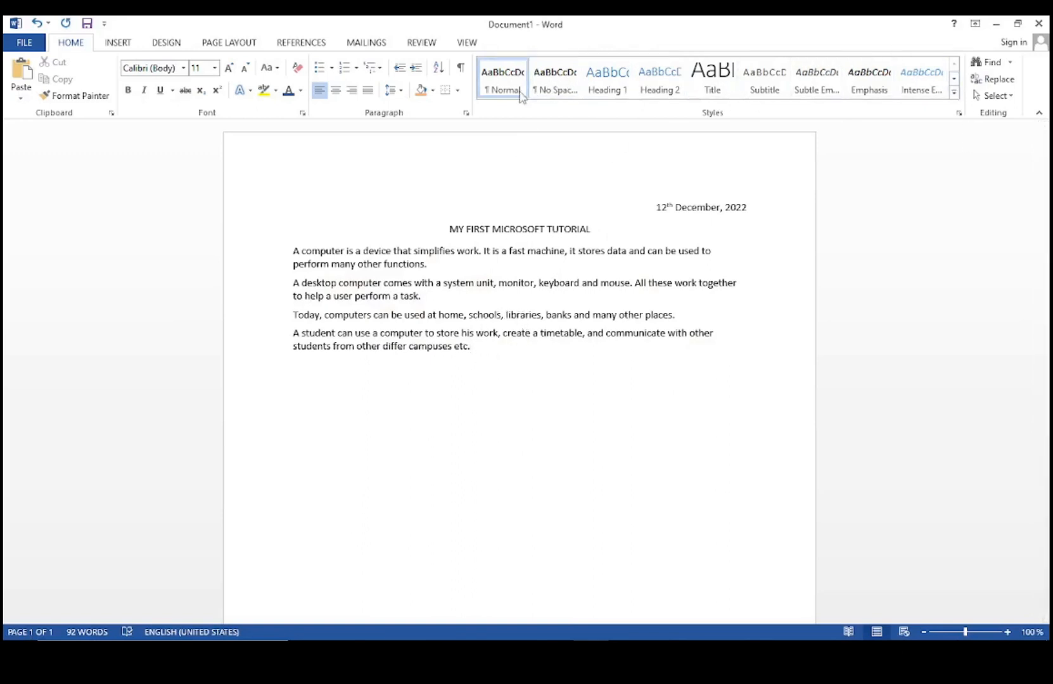
drag(482, 347, 287, 336)
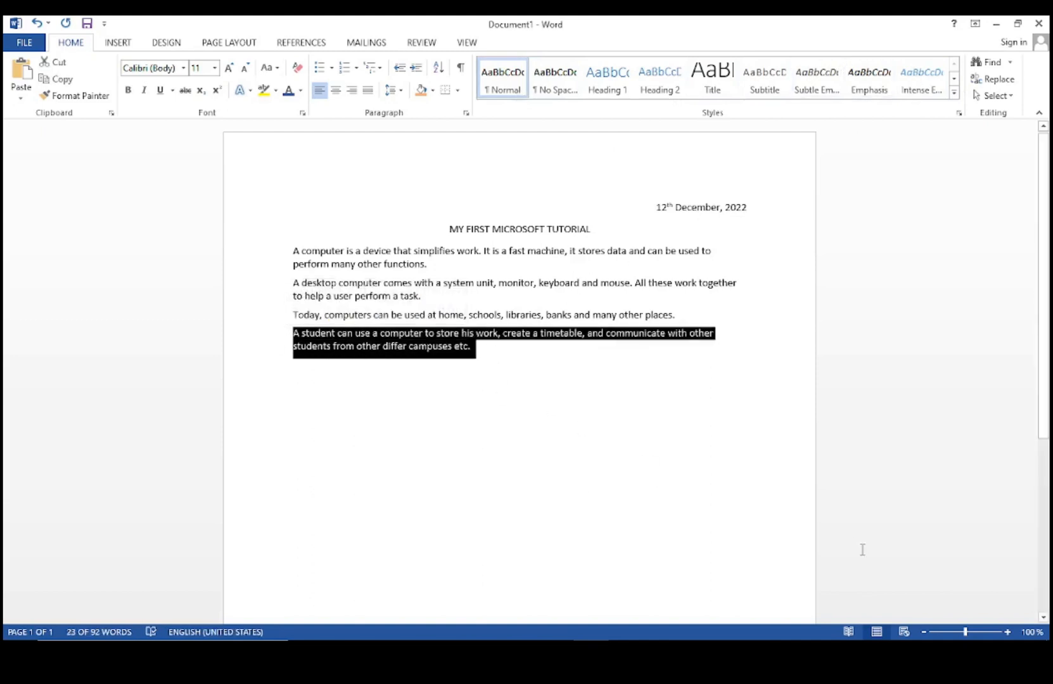
drag(965, 632, 975, 636)
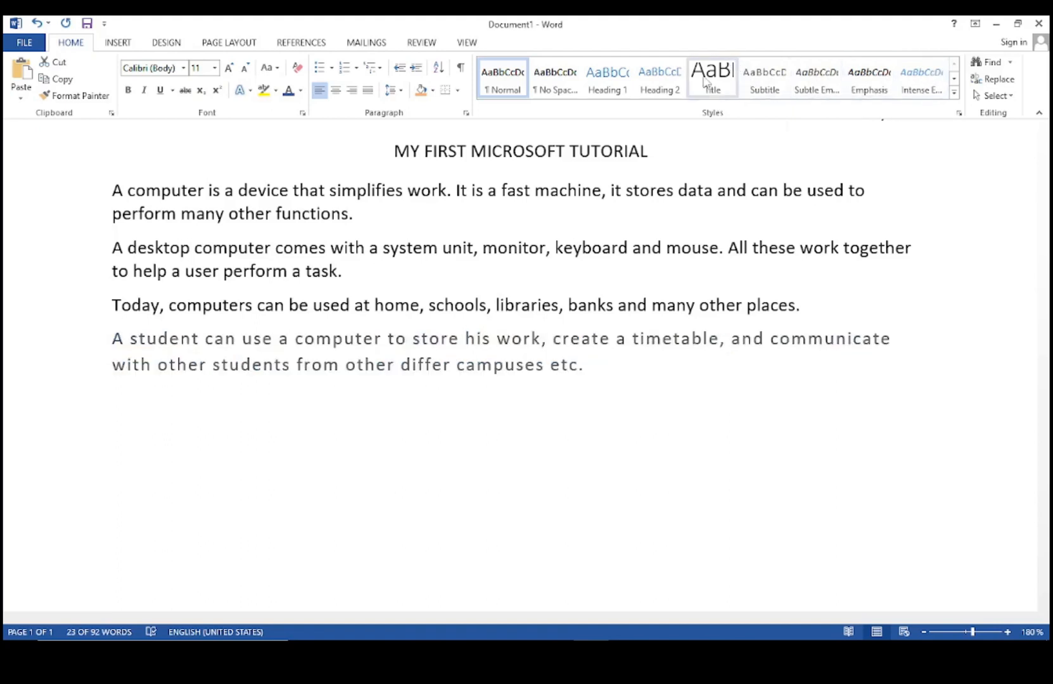
click(924, 74)
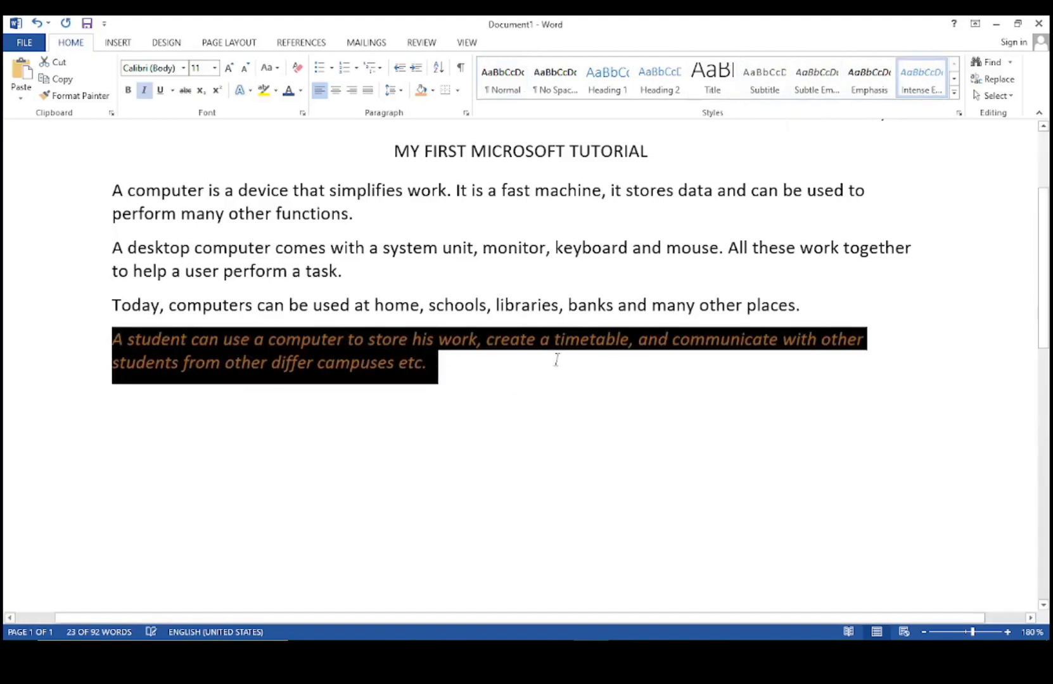
click(442, 361)
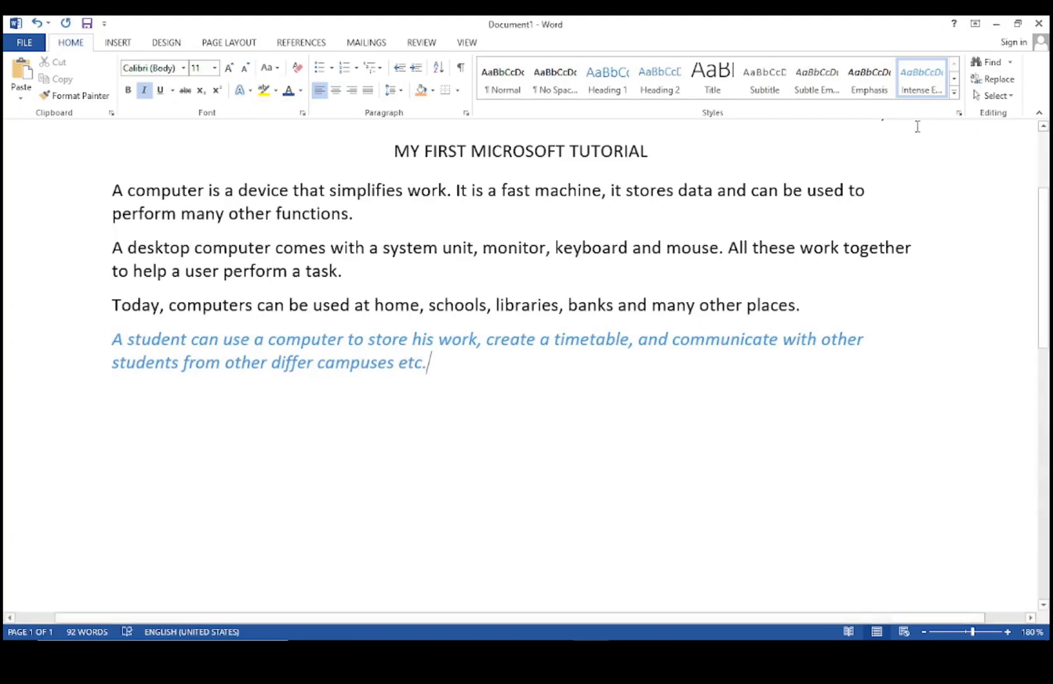
Start a new style from the paragraph's formatting, name it 'My Style', and open its full settings.
click(955, 93)
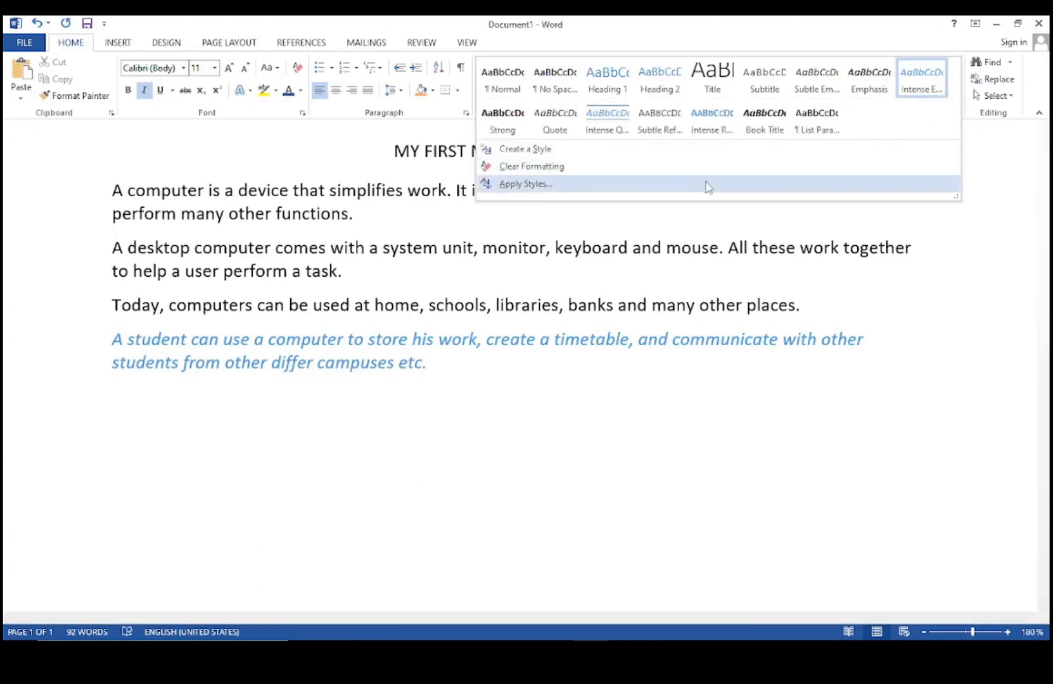
click(525, 150)
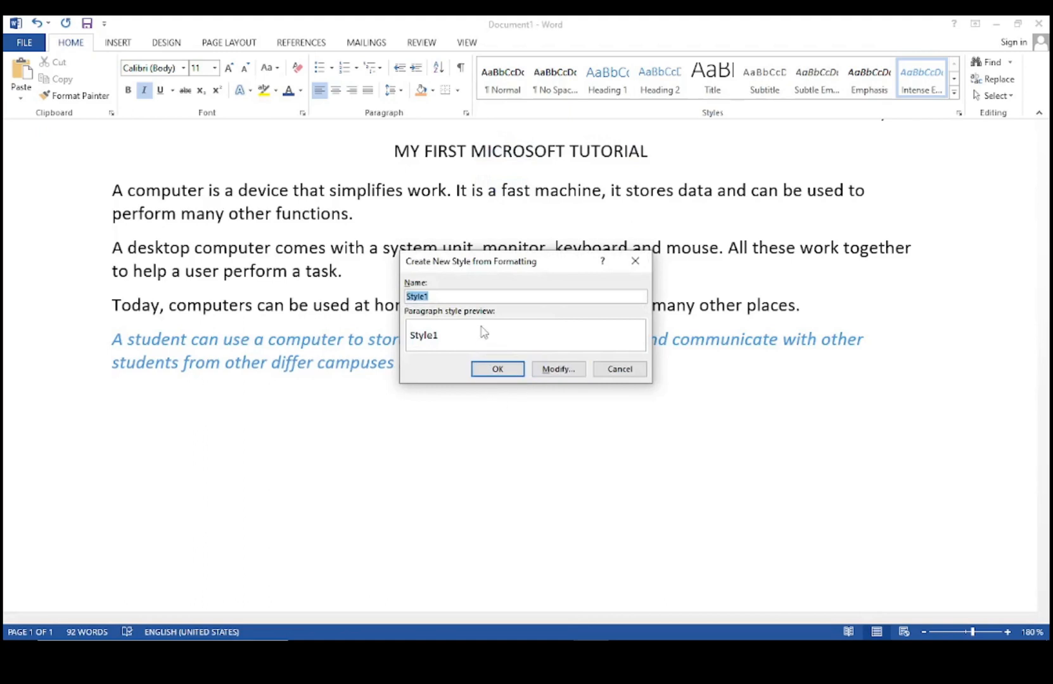
key(BackSpace)
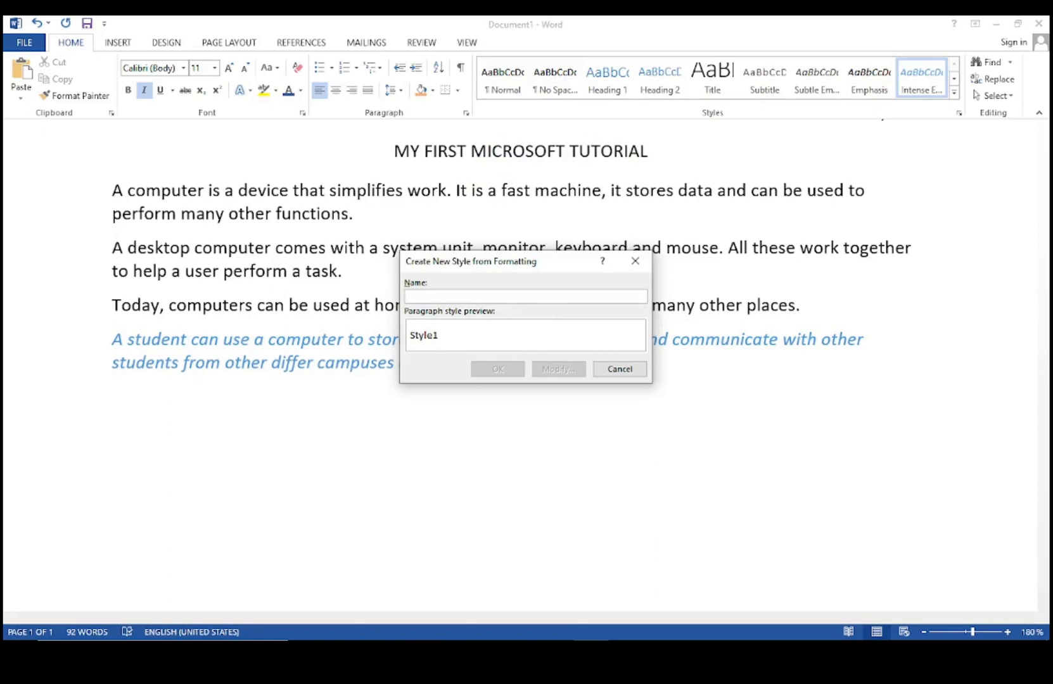
text(My Style)
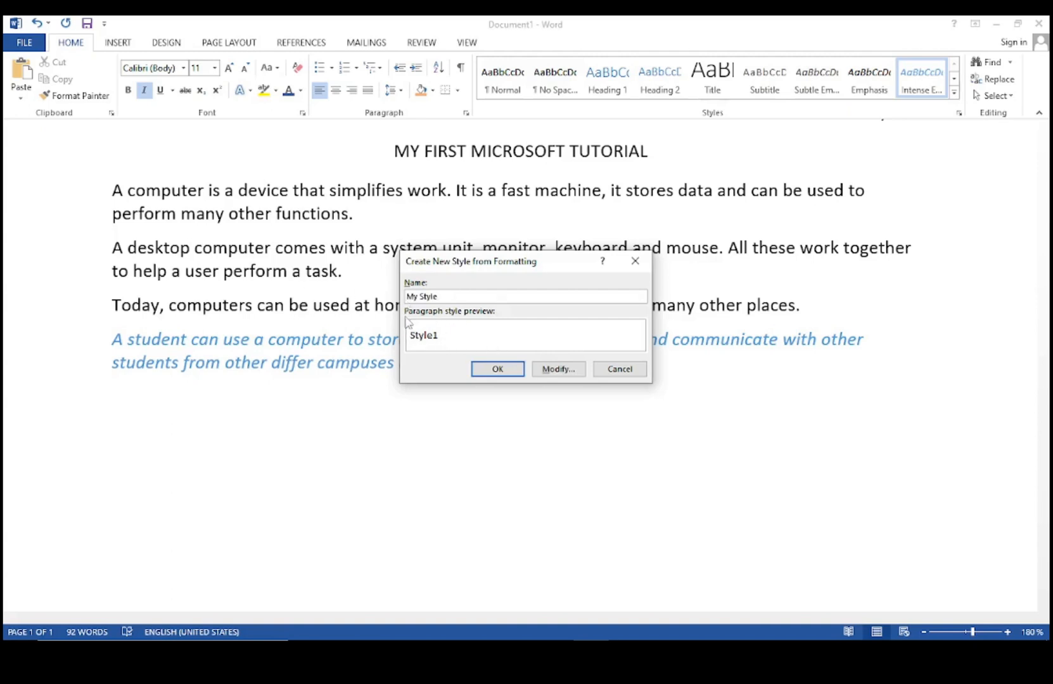
click(559, 369)
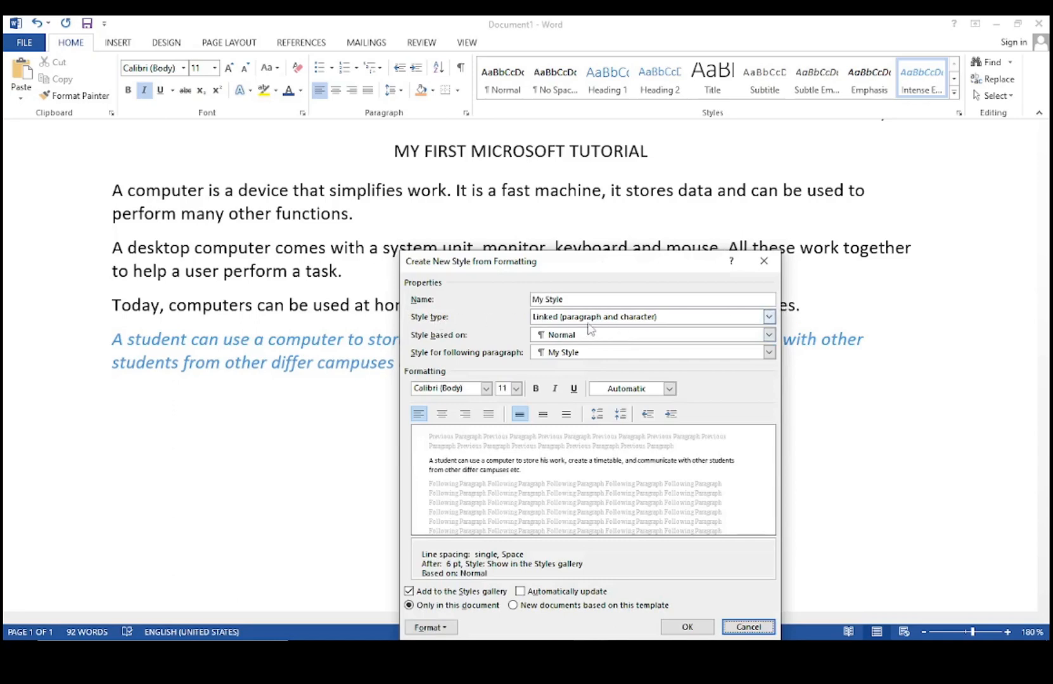
Keep the style type Linked and based on Normal, with Normal as the following paragraph style.
click(769, 316)
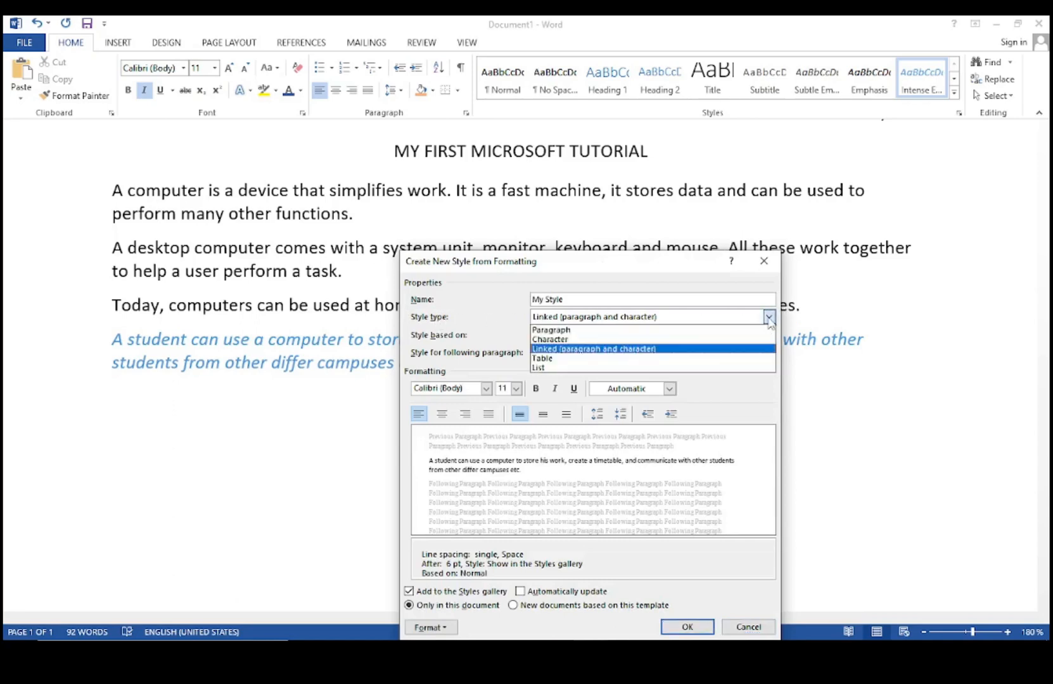
click(634, 349)
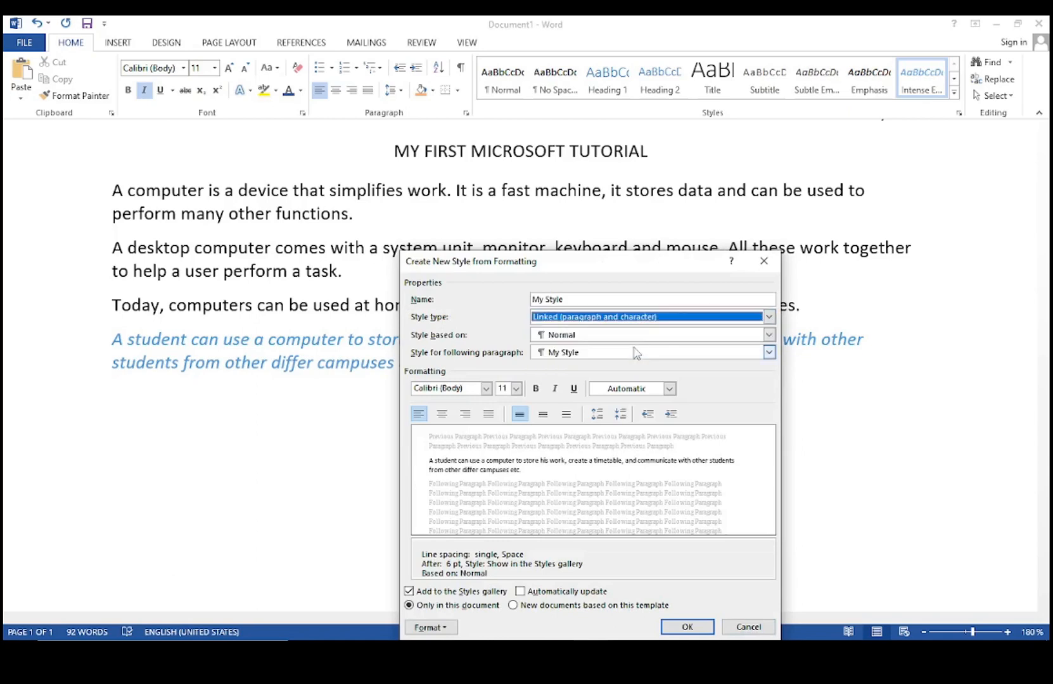
click(769, 335)
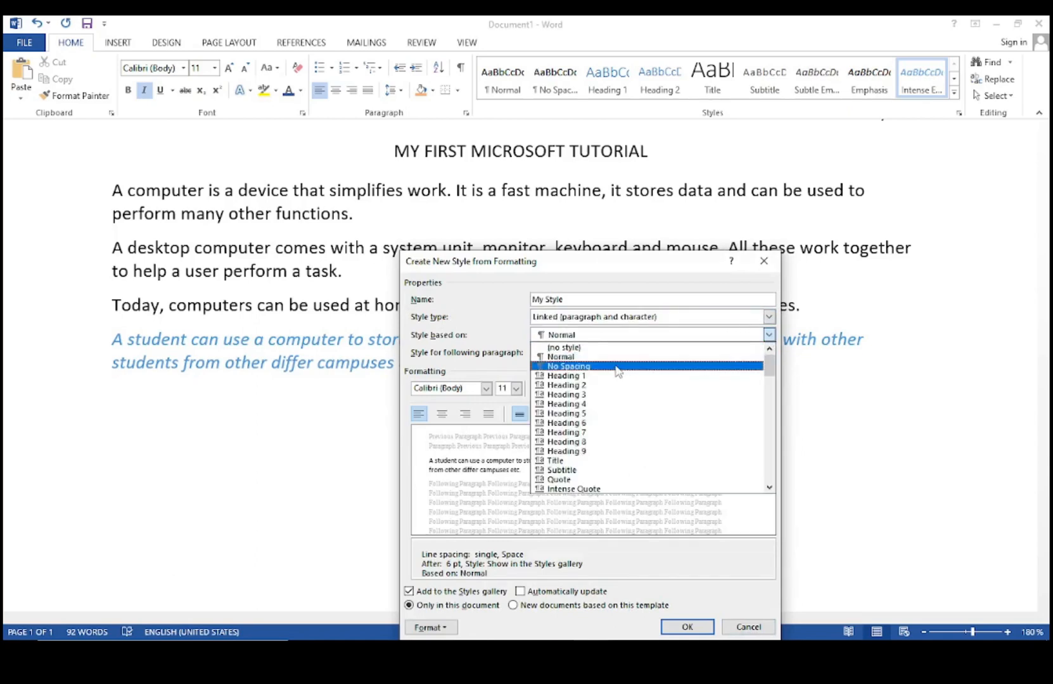
click(578, 357)
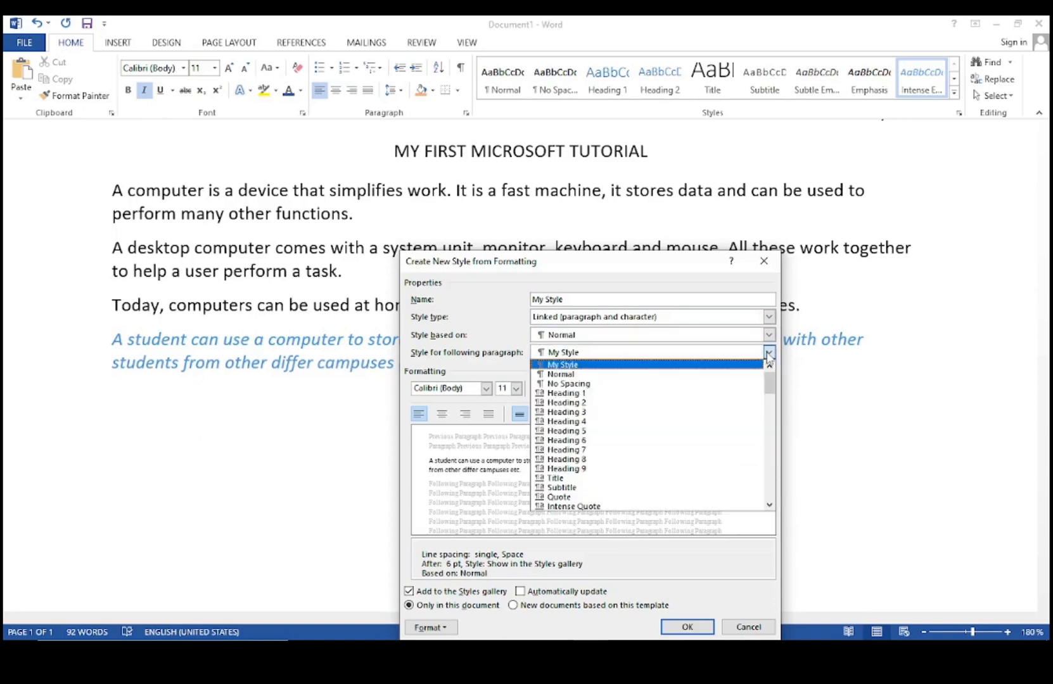
click(618, 375)
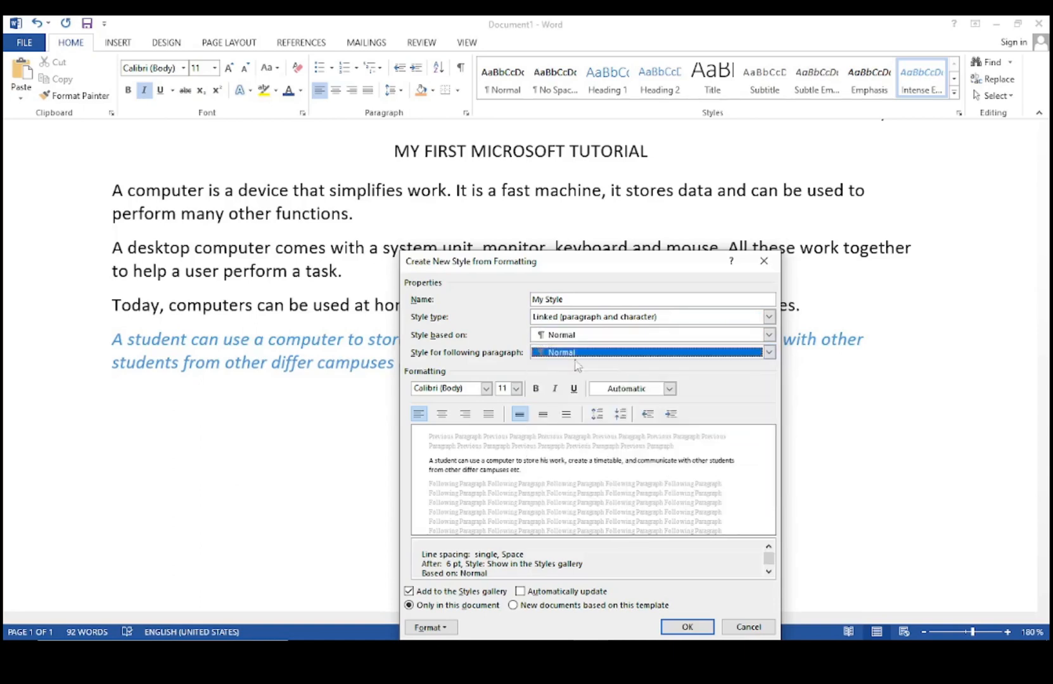
Give My Style Bookman Old Style 16 pt italic blue text and save it.
click(486, 388)
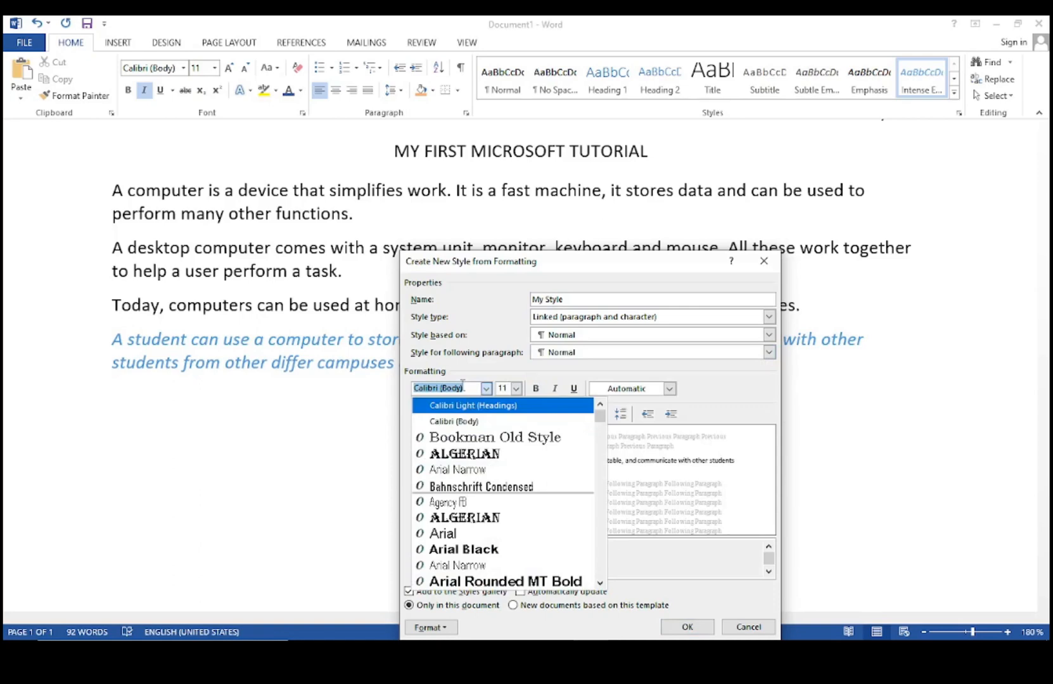
key(Down)
key(Down)
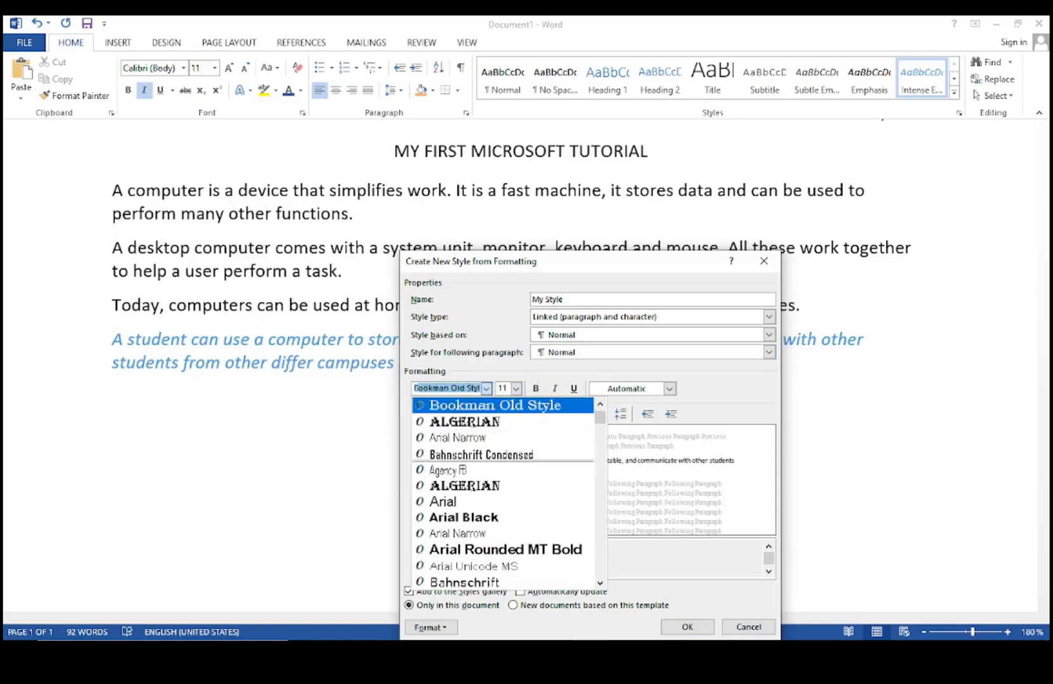
click(463, 384)
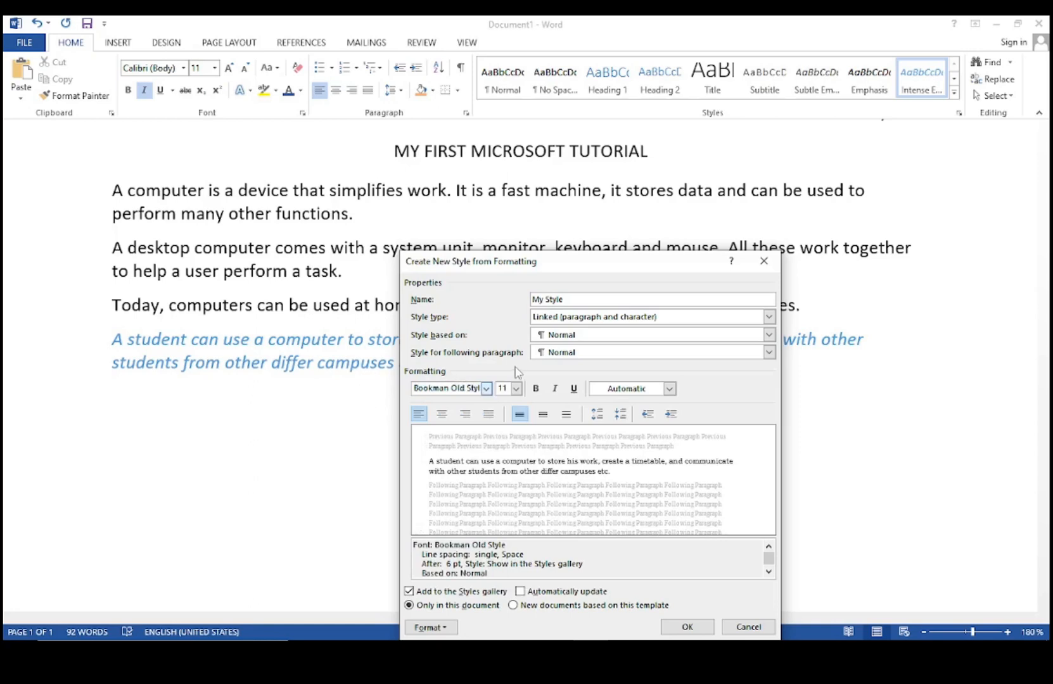
click(516, 389)
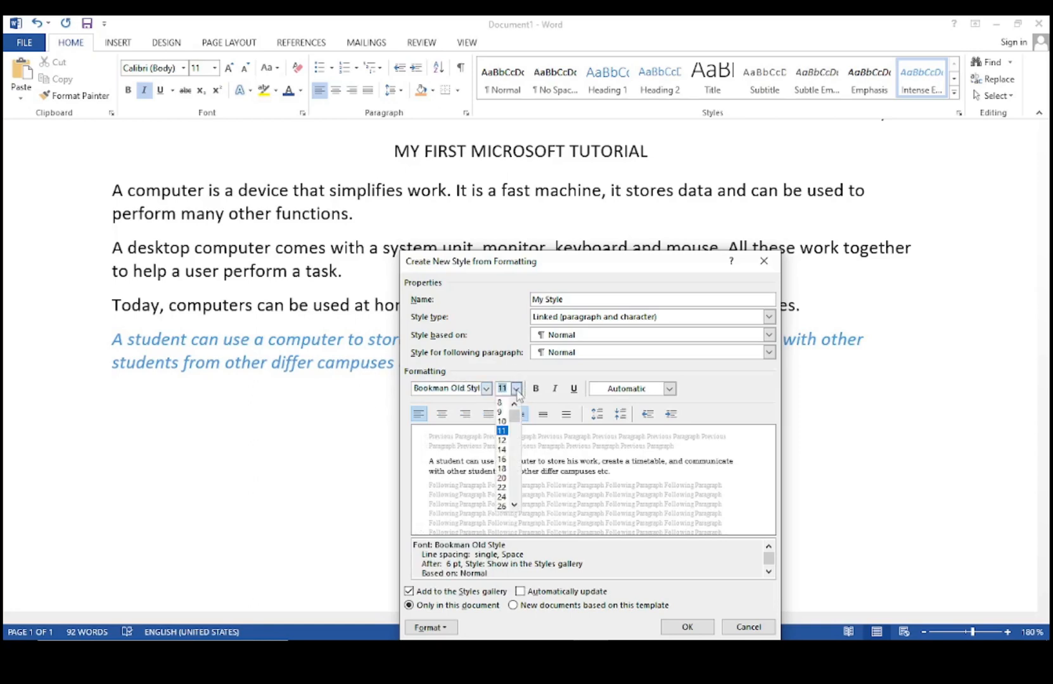
click(503, 459)
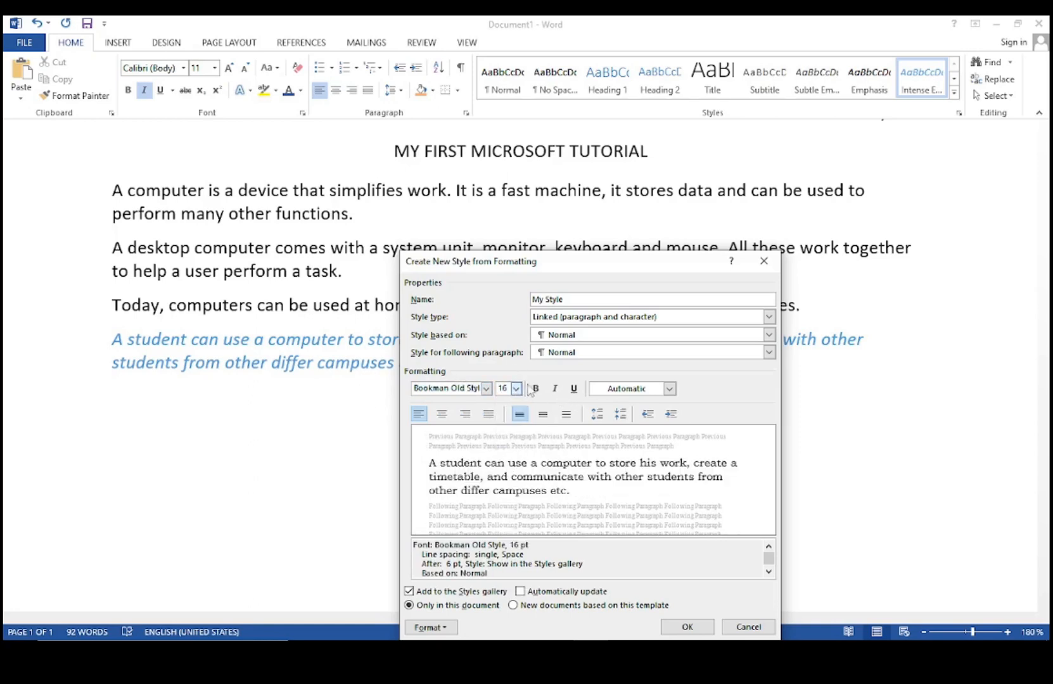
click(556, 389)
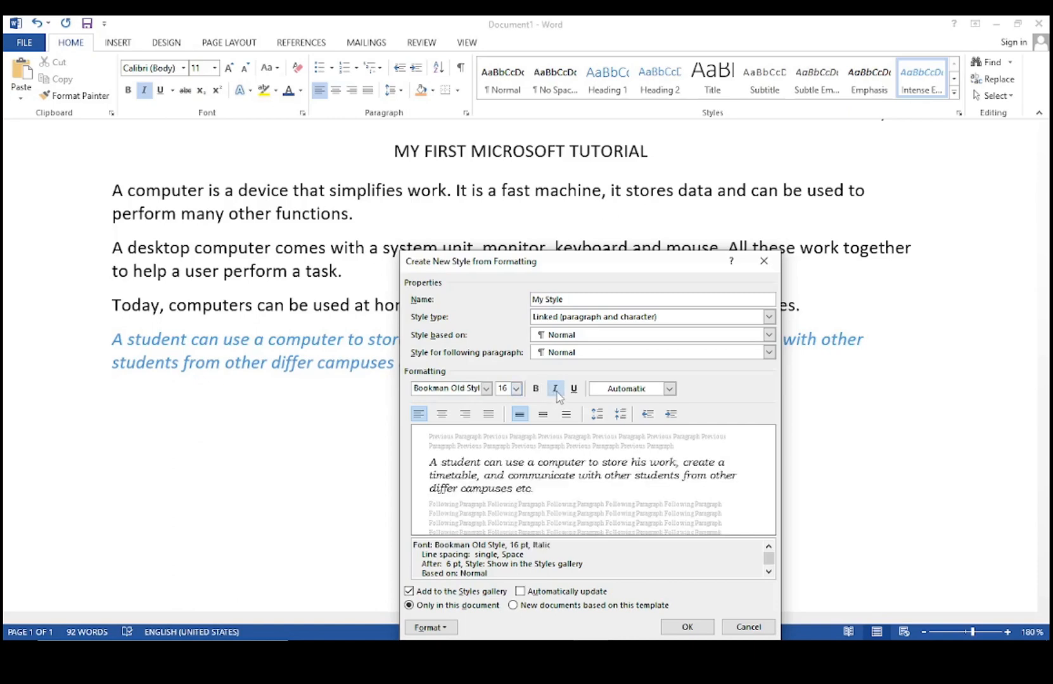
click(669, 390)
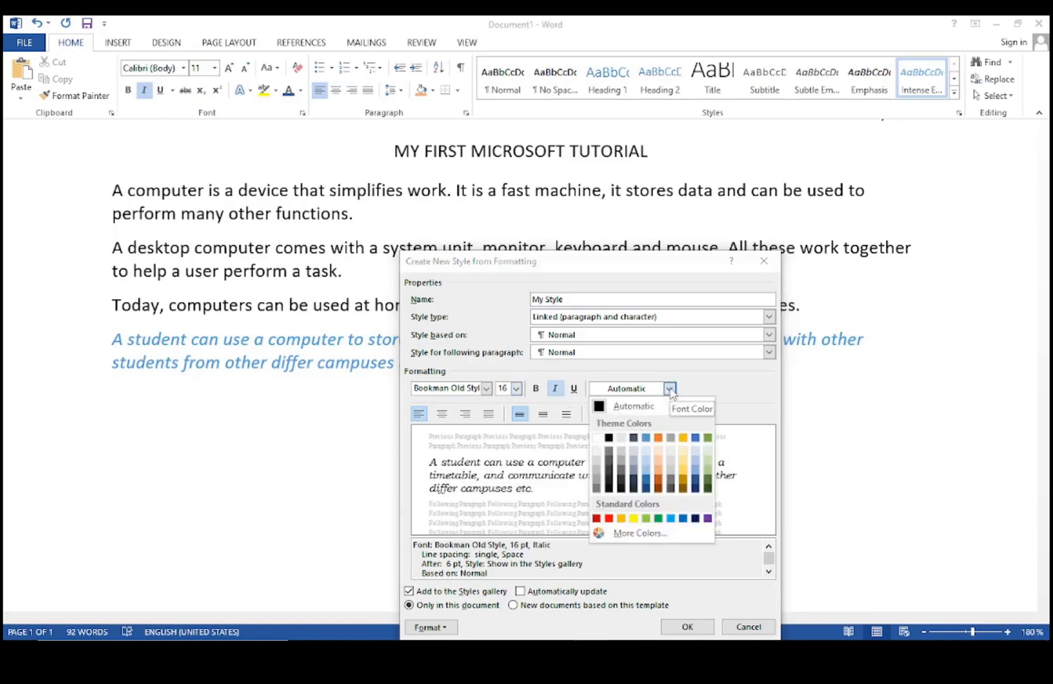
click(647, 481)
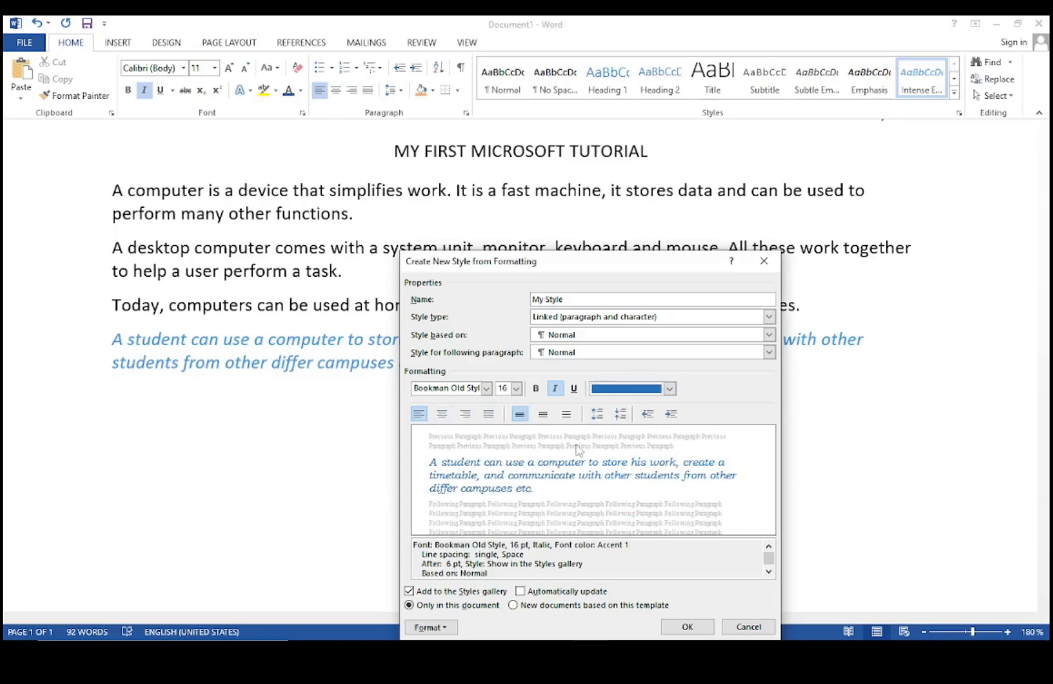
click(688, 626)
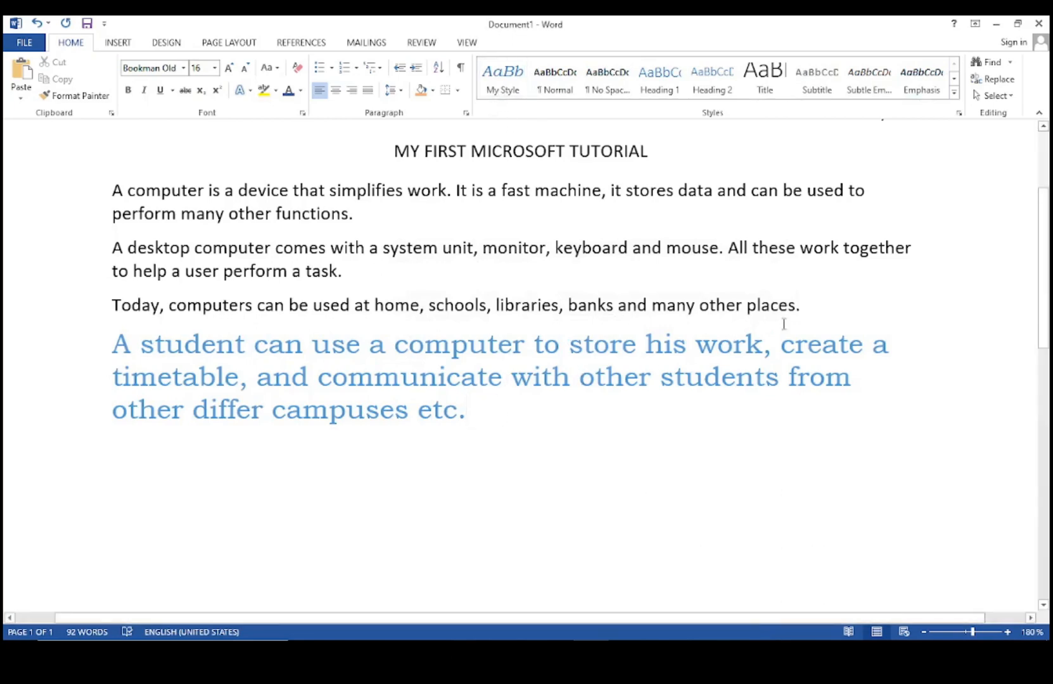
Reapply My Style to the last paragraph.
click(802, 311)
drag(477, 423, 112, 344)
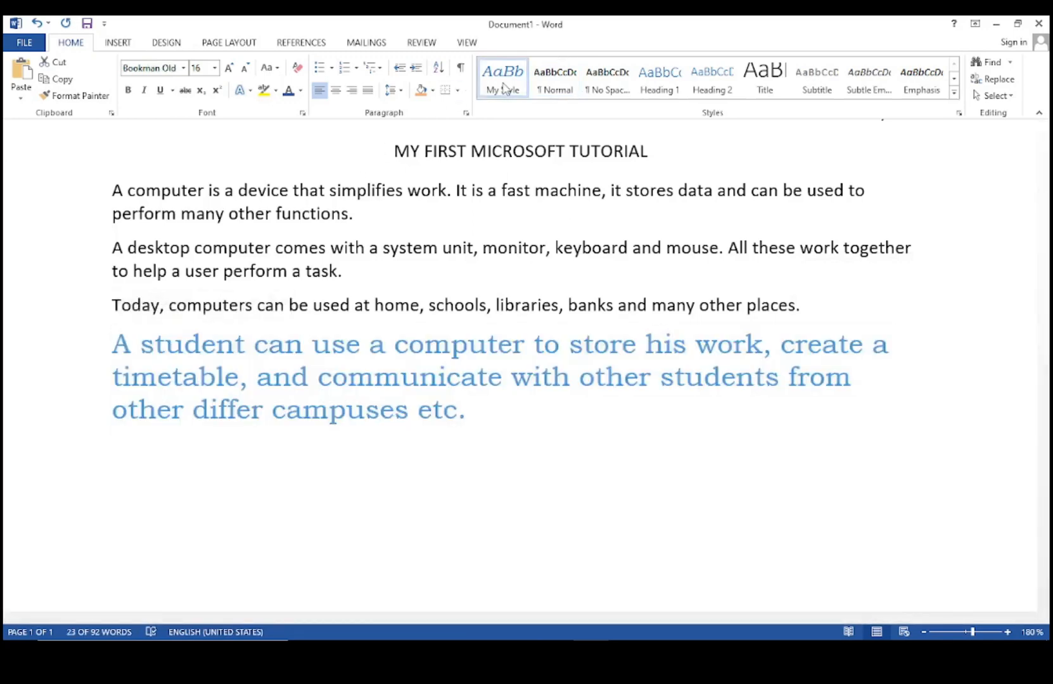
click(503, 88)
click(540, 482)
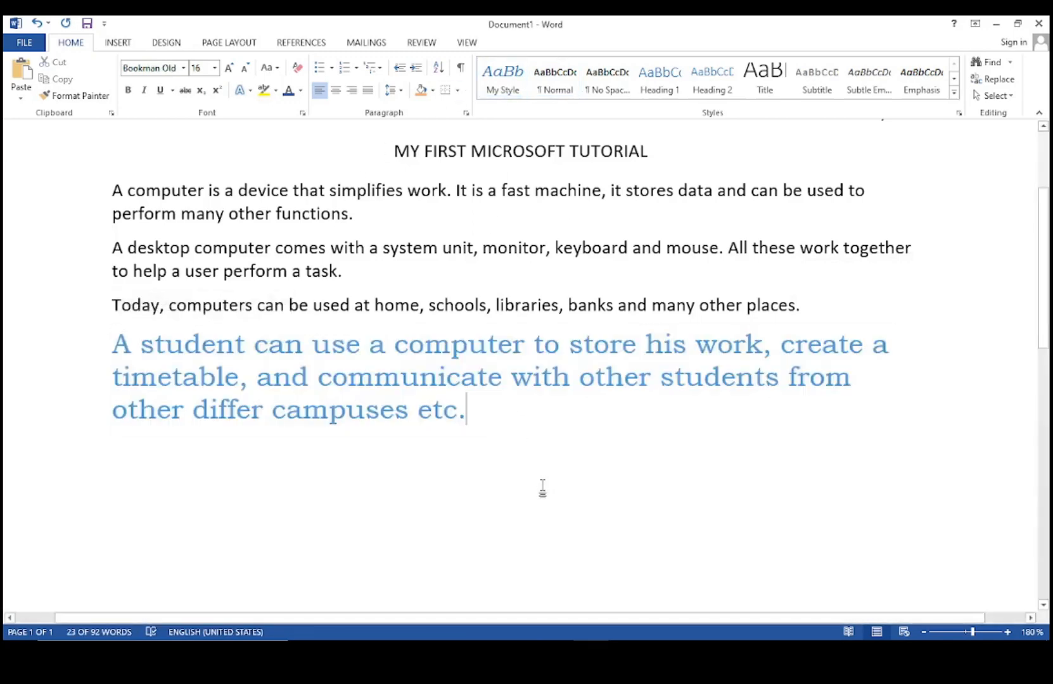
Apply My Style to the paragraph beginning "Today, computers".
drag(805, 313, 112, 310)
click(487, 81)
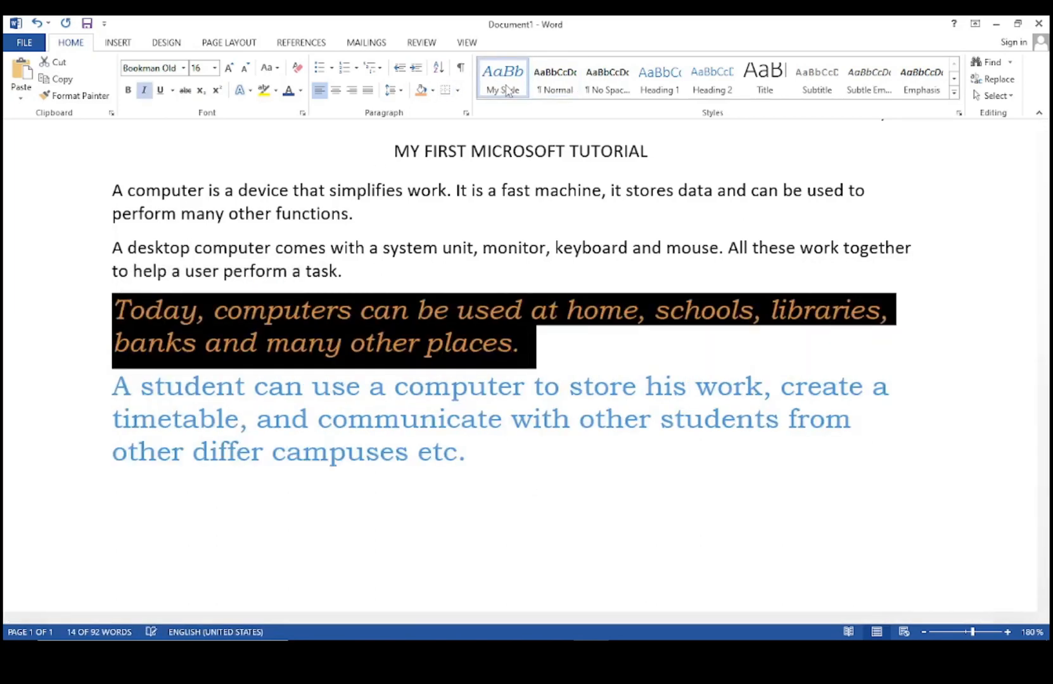
click(647, 343)
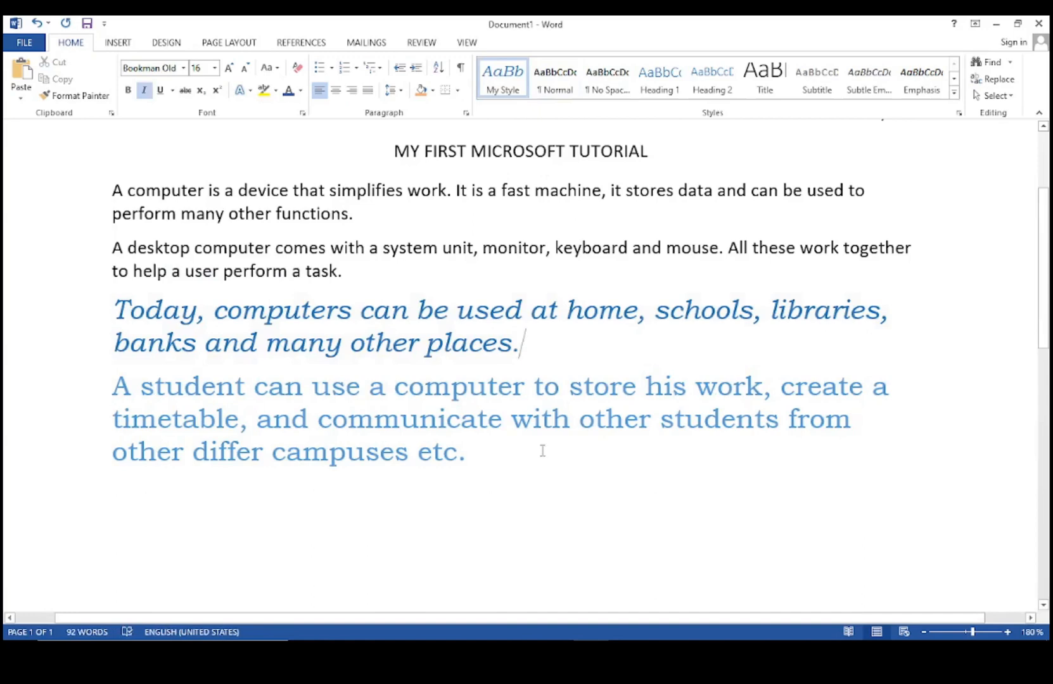